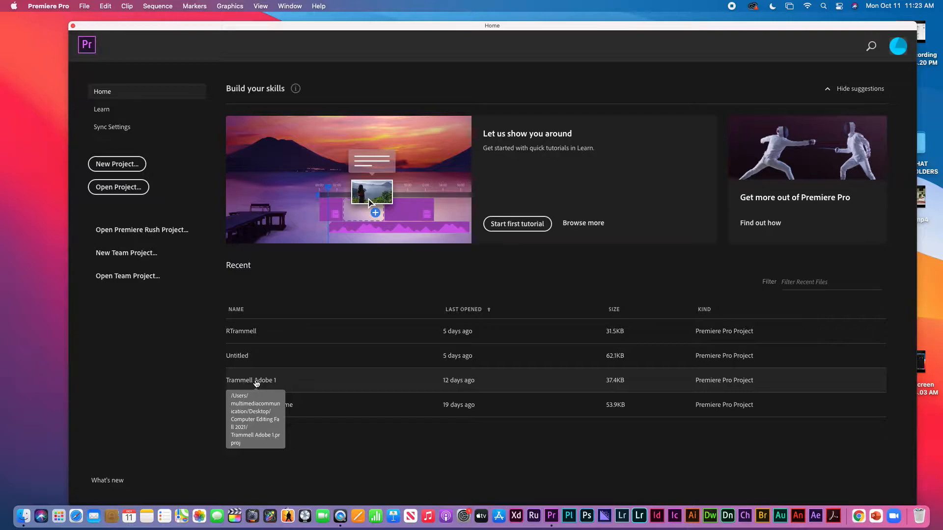
Open the Trammell Adobe 1 recent project and turn on Snap in Timeline
{"action": "left_click", "coordinate": [256, 381]}
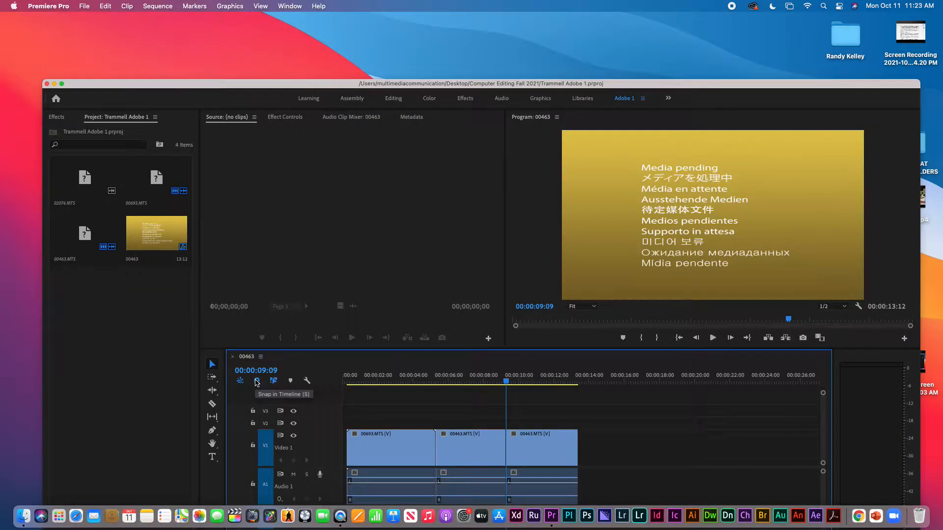
{"action": "left_click", "coordinate": [257, 382]}
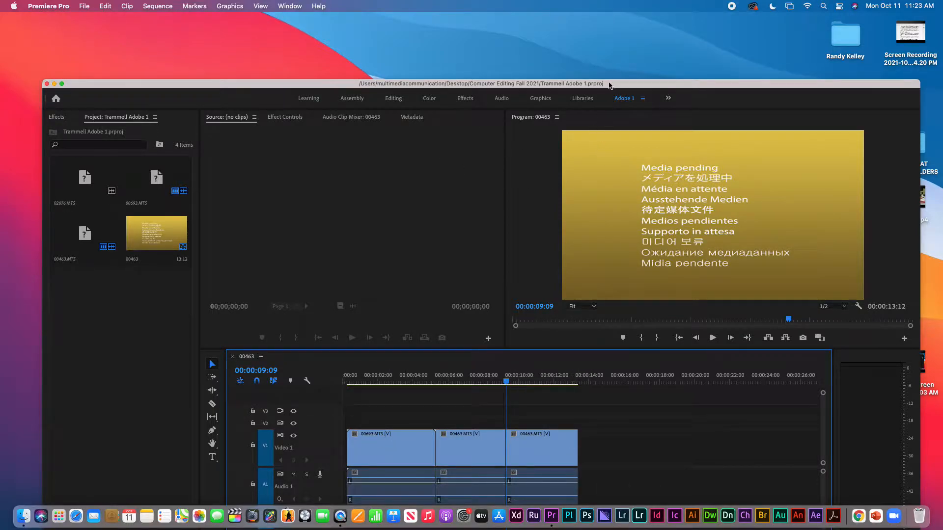
{"action": "left_click_drag", "start_coordinate": [608, 86], "coordinate": [596, 28]}
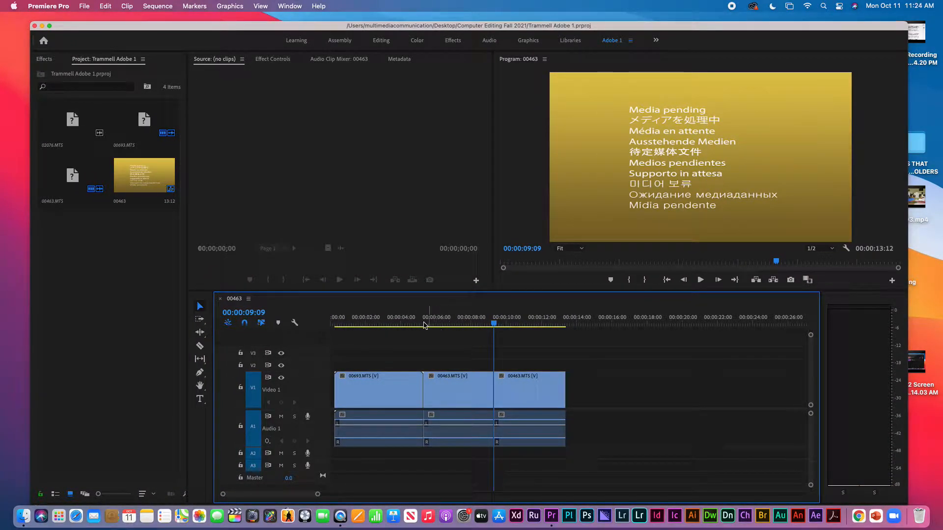
{"action": "left_click", "coordinate": [401, 320]}
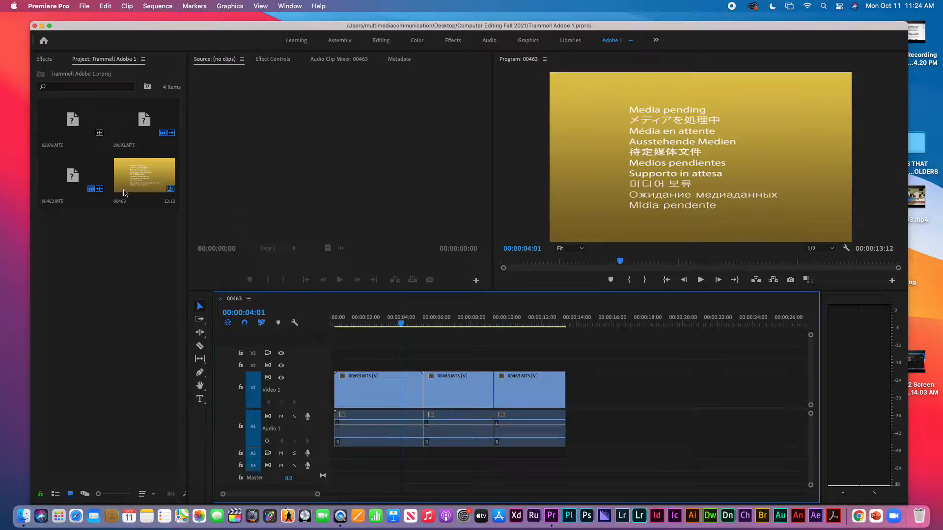
{"action": "left_click", "coordinate": [119, 279]}
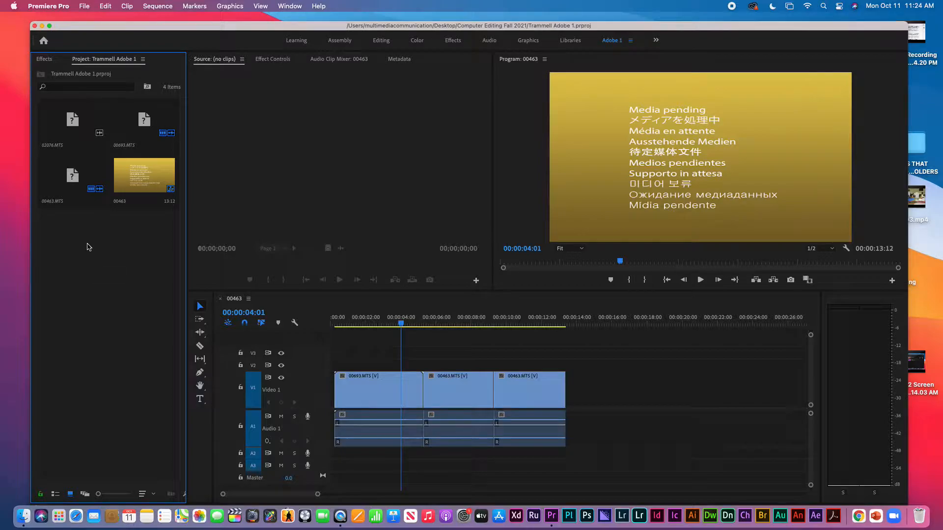
{"action": "double_click", "coordinate": [70, 125]}
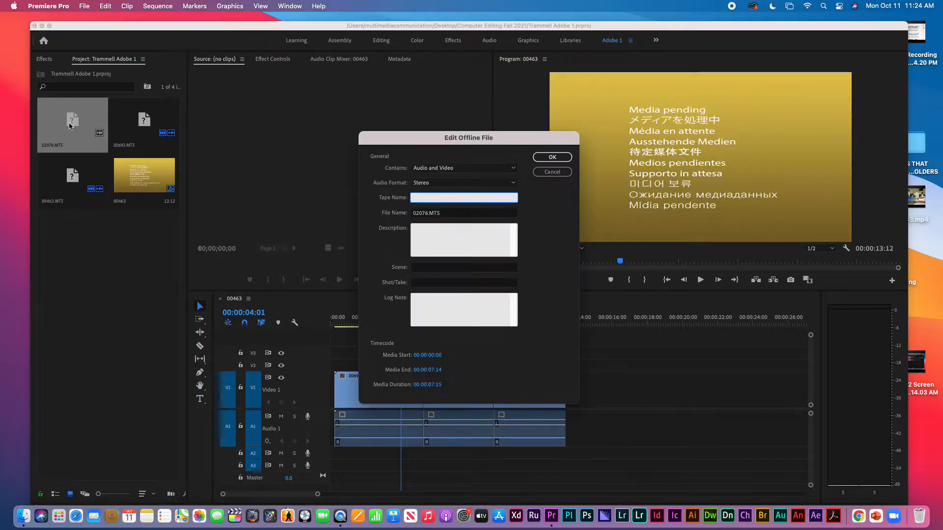
{"action": "left_click", "coordinate": [553, 173]}
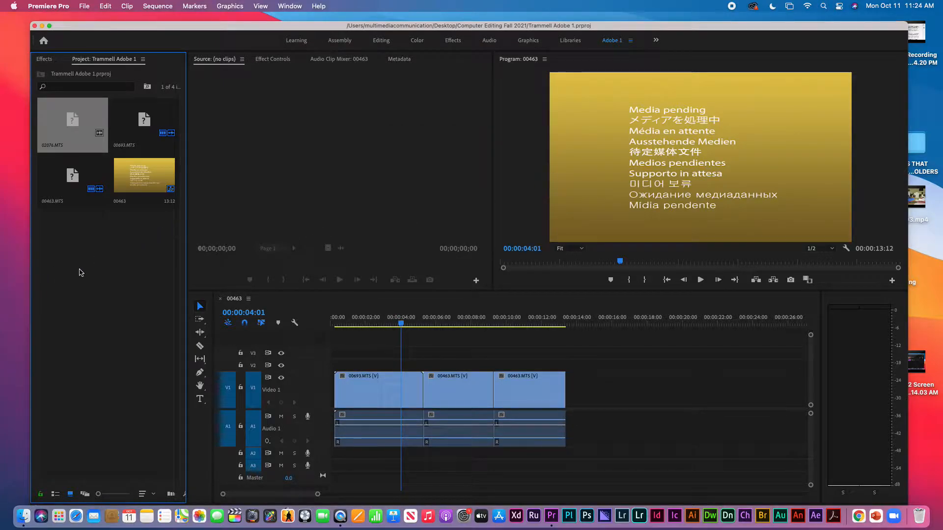
{"action": "left_click_drag", "start_coordinate": [150, 256], "coordinate": [126, 130]}
Delete the old sequence and all remaining clips from the Project panel
{"action": "key", "text": "Delete"}
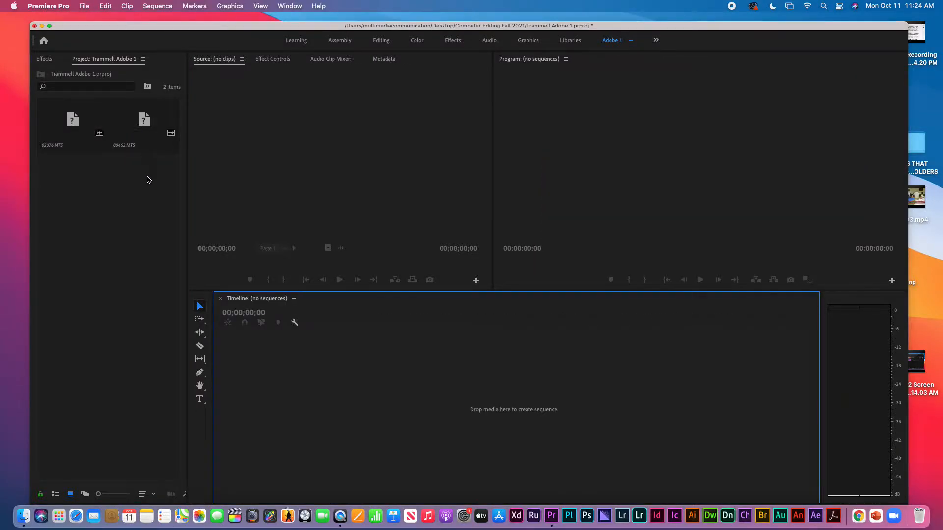
{"action": "left_click", "coordinate": [140, 146]}
{"action": "left_click_drag", "start_coordinate": [140, 147], "coordinate": [90, 132]}
{"action": "key", "text": "Delete"}
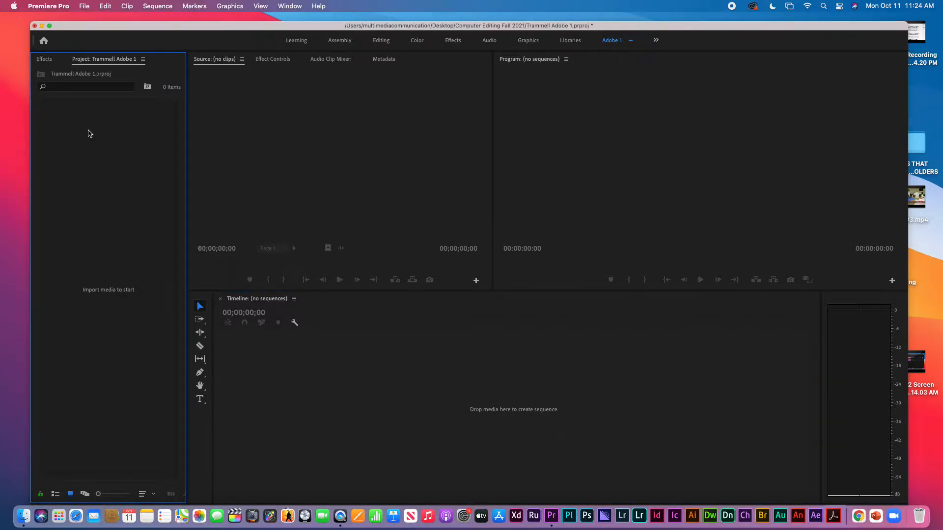
Import the four .MTS clips from the sample clips folder
{"action": "double_click", "coordinate": [90, 133]}
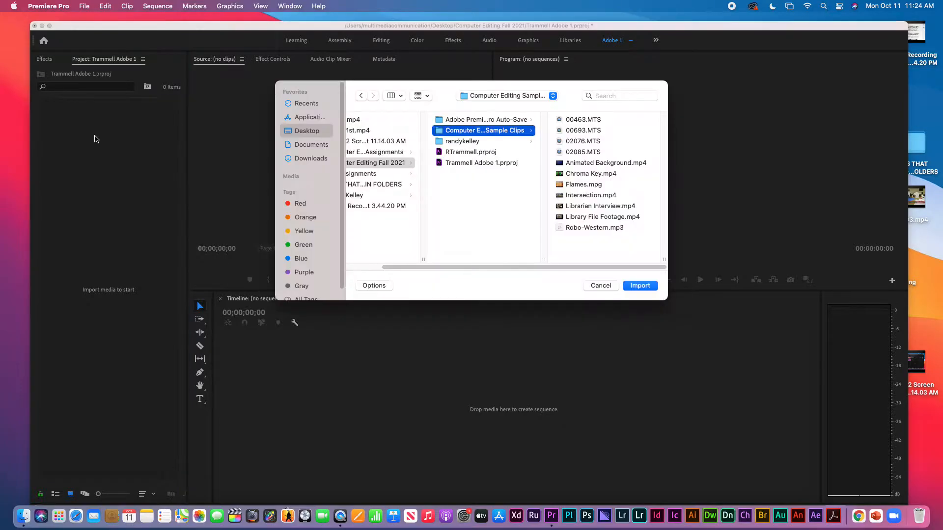
{"action": "left_click", "coordinate": [581, 123]}
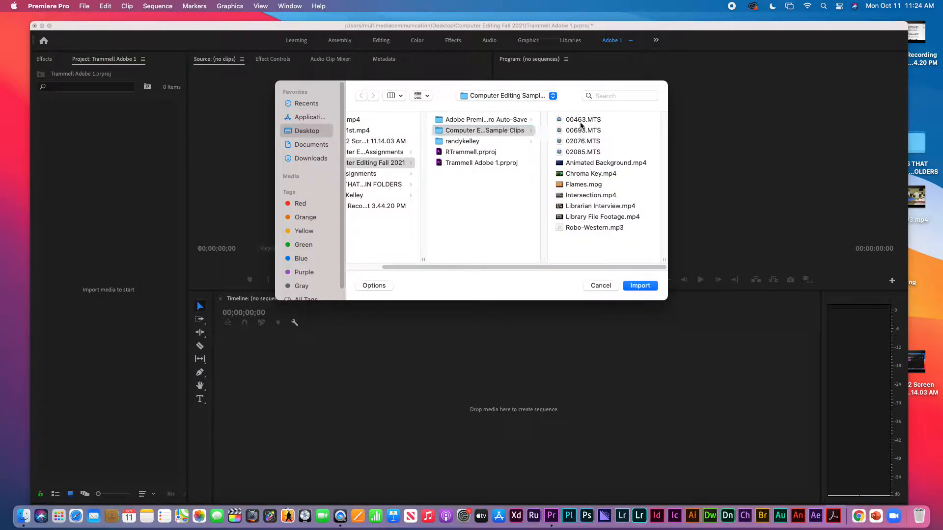
{"action": "right_click", "coordinate": [579, 124]}
{"action": "left_click", "coordinate": [540, 140]}
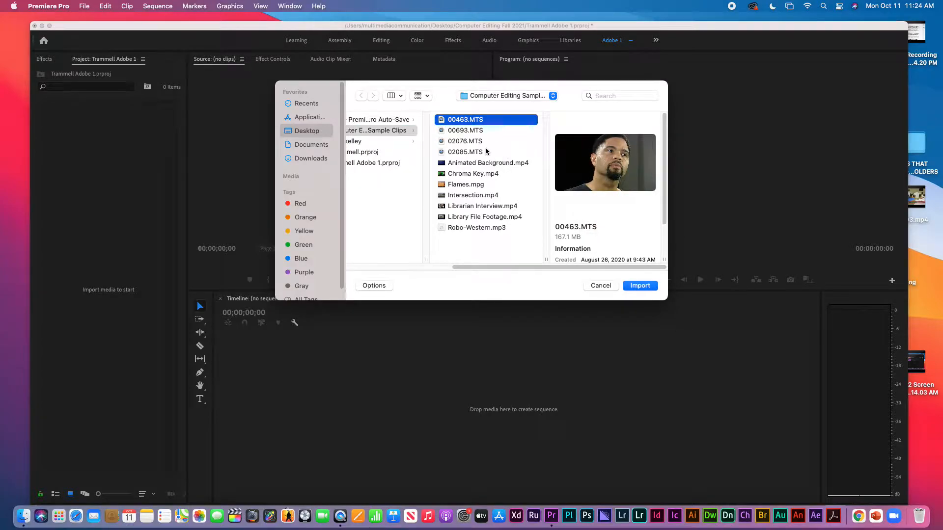
{"action": "left_click", "coordinate": [469, 140], "text": "shift"}
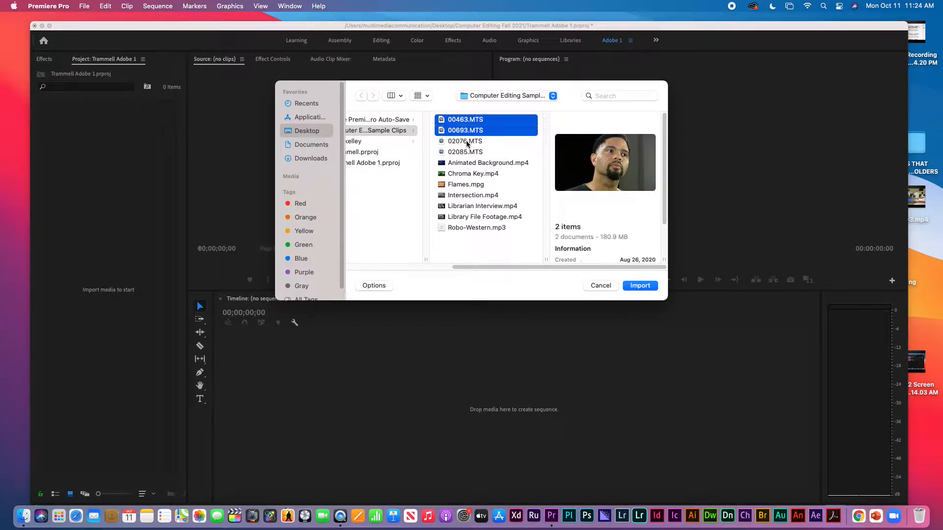
{"action": "left_click", "coordinate": [465, 152], "text": "shift"}
{"action": "left_click", "coordinate": [642, 286]}
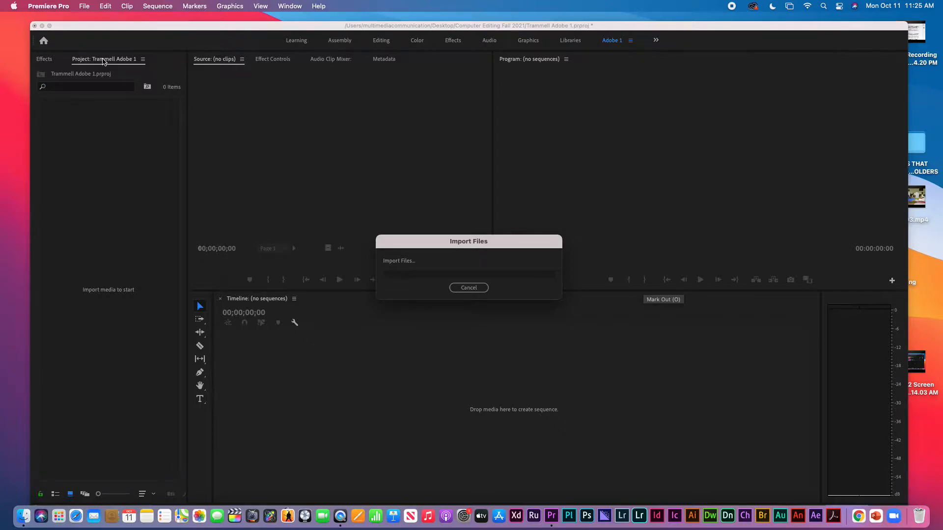
Decline the Dictation prompt and drag 00693.MTS into the empty timeline to create its sequence
{"action": "left_click_drag", "start_coordinate": [419, 244], "coordinate": [371, 220]}
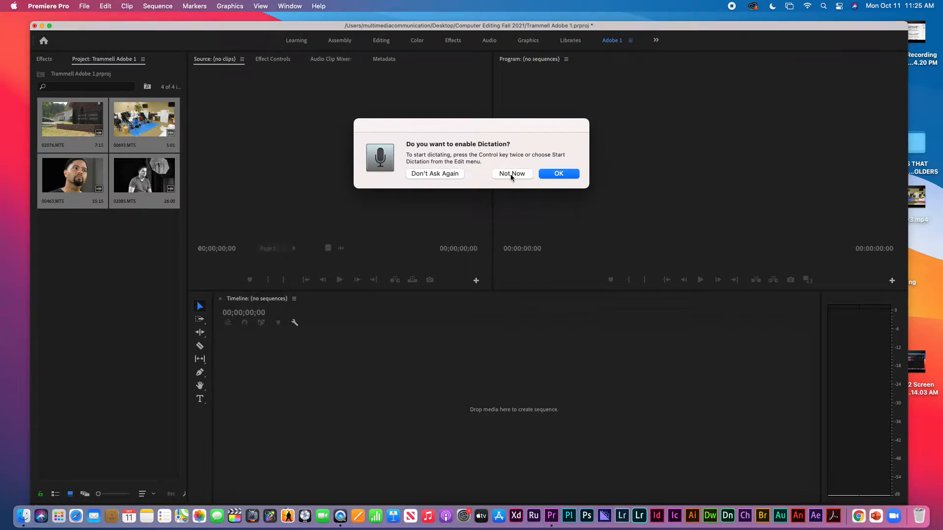
{"action": "left_click", "coordinate": [511, 173]}
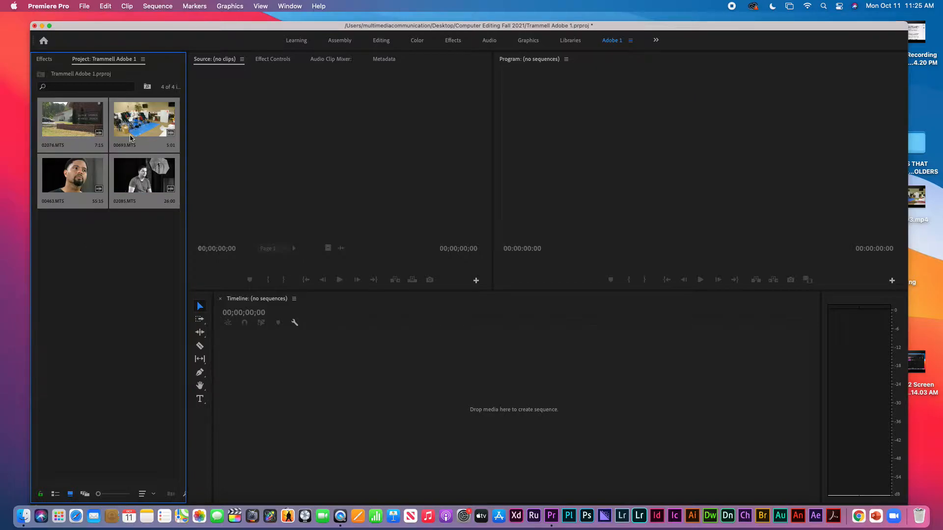
{"action": "left_click", "coordinate": [141, 120]}
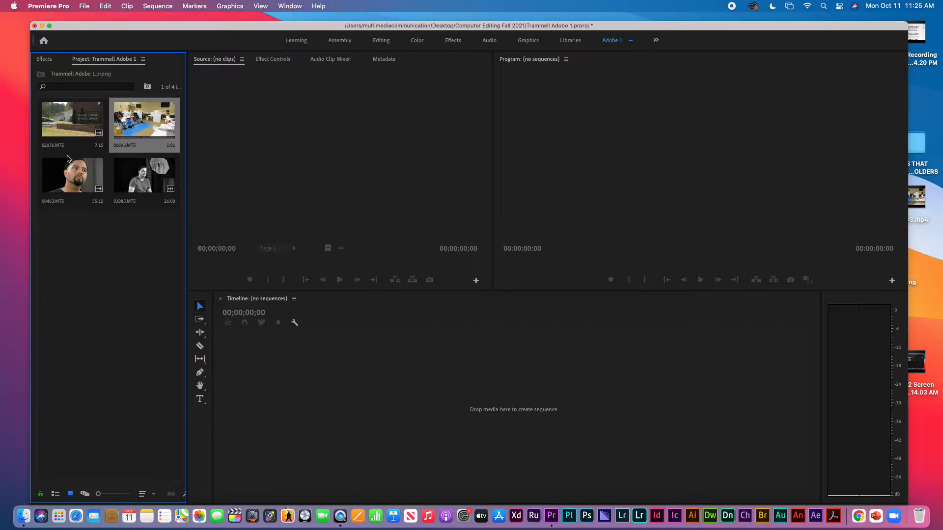
{"action": "left_click_drag", "start_coordinate": [145, 120], "coordinate": [271, 372]}
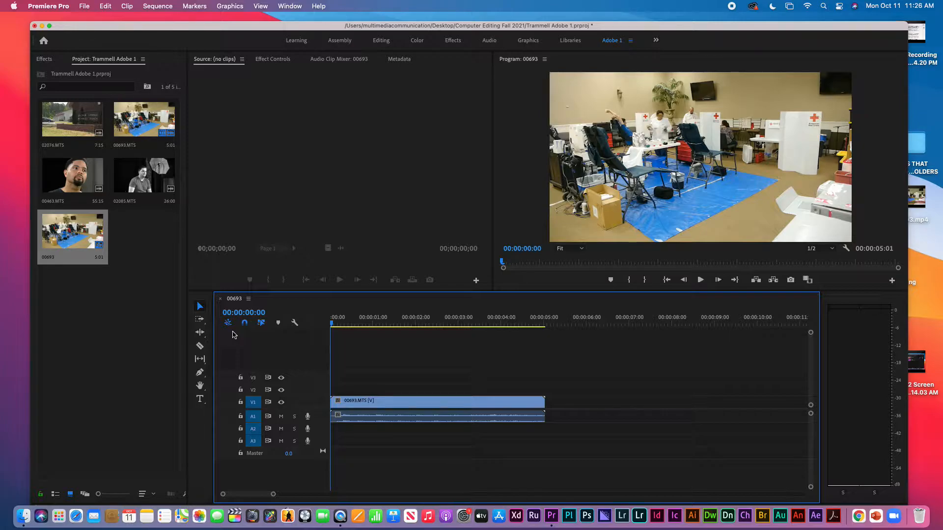
Mark 00693.MTS in the Source Monitor with In at 00:00:01:08 and Out at 00:00:02:21
{"action": "left_click_drag", "start_coordinate": [147, 125], "coordinate": [376, 329]}
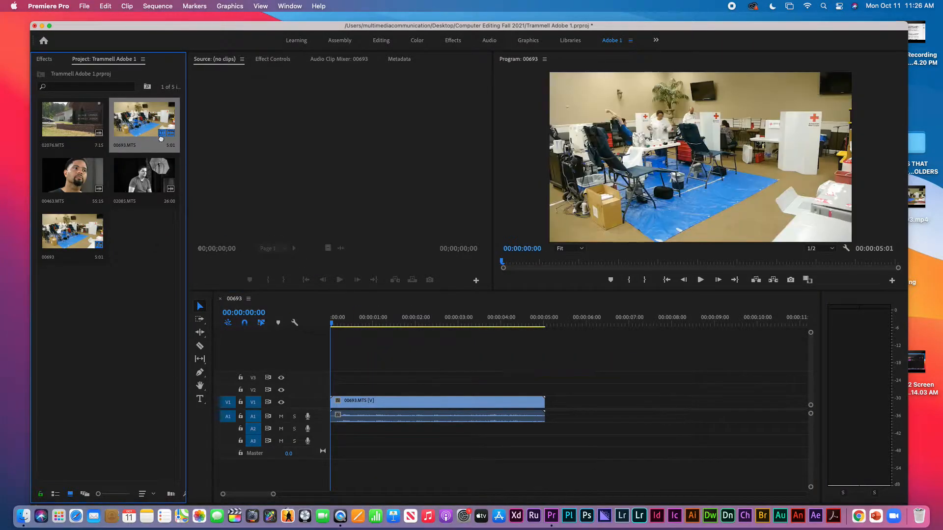
{"action": "double_click", "coordinate": [140, 124]}
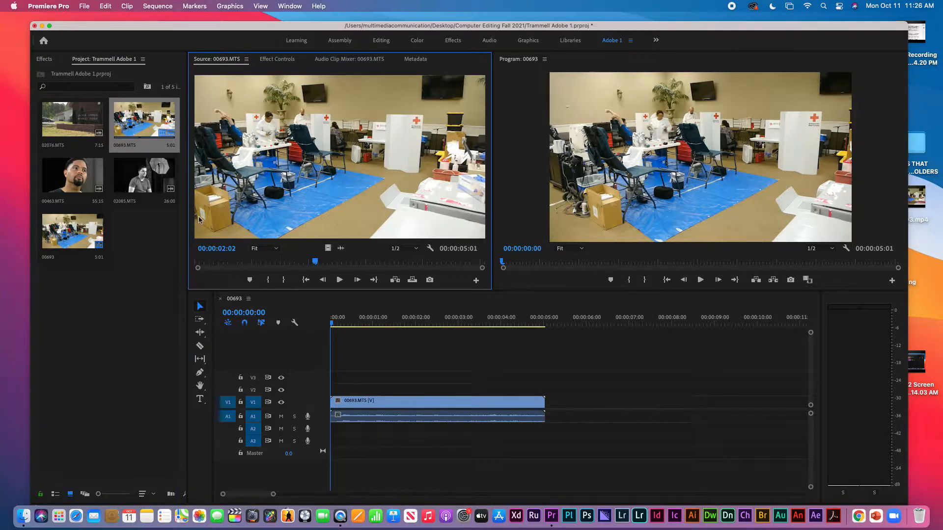
{"action": "left_click", "coordinate": [271, 264]}
{"action": "key", "text": "i"}
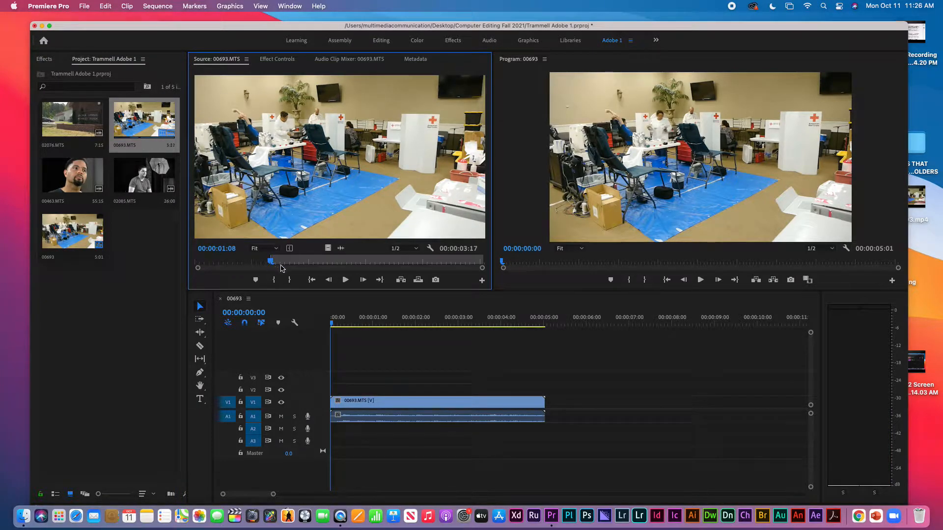
{"action": "left_click", "coordinate": [357, 262]}
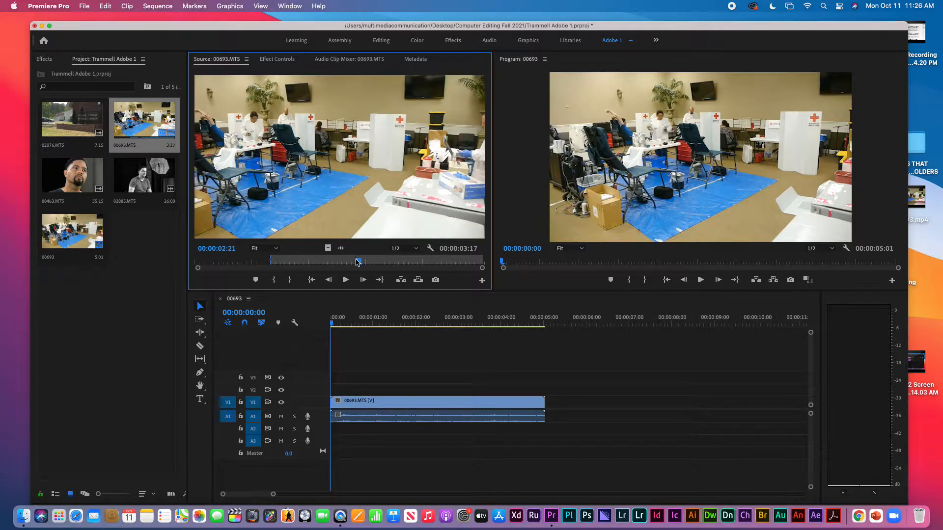
{"action": "key", "text": "o"}
Bring the marked section into the sequence and add 02076.MTS after the first clip
{"action": "left_click_drag", "start_coordinate": [339, 219], "coordinate": [358, 199]}
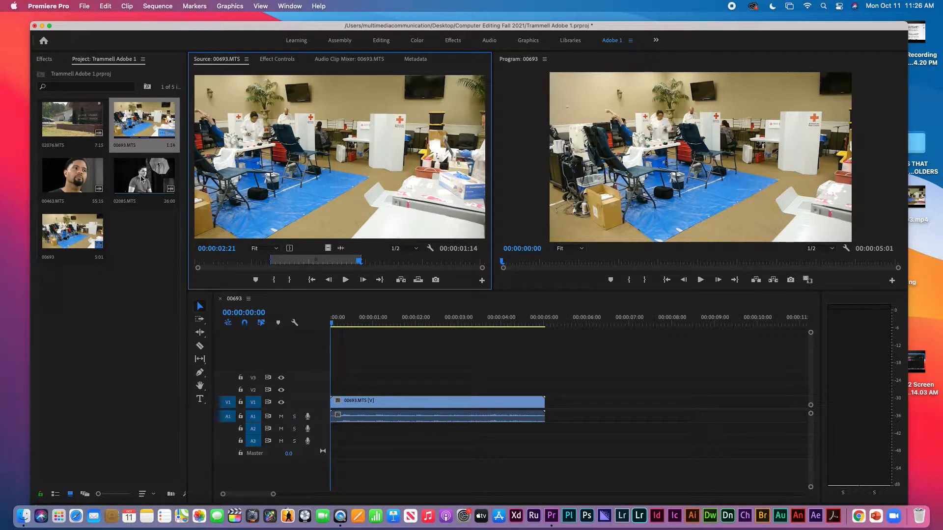
{"action": "left_click", "coordinate": [77, 120]}
{"action": "left_click_drag", "start_coordinate": [77, 119], "coordinate": [550, 403]}
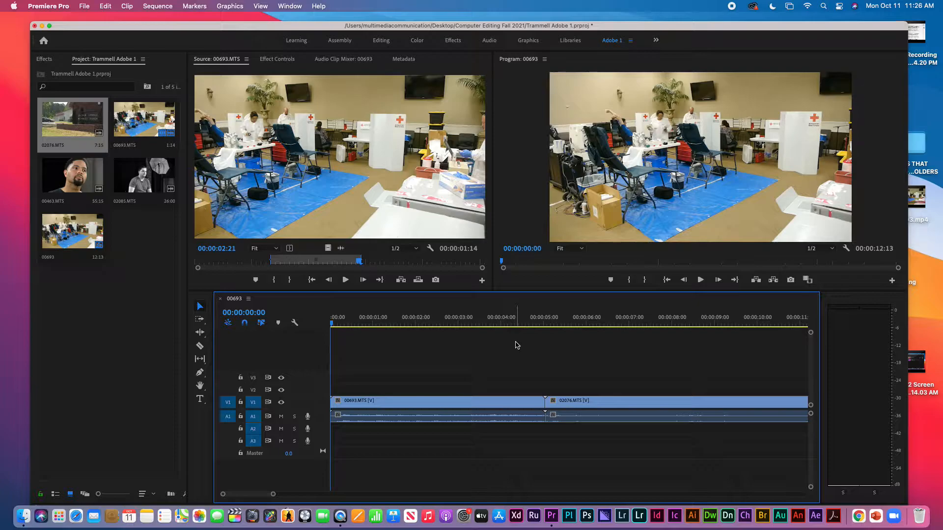
Zoom the timeline to show both clips and snap the playhead to the 00:00:05:01 cut
{"action": "key", "text": "minus"}
{"action": "key", "text": "minus"}
{"action": "key", "text": "equal"}
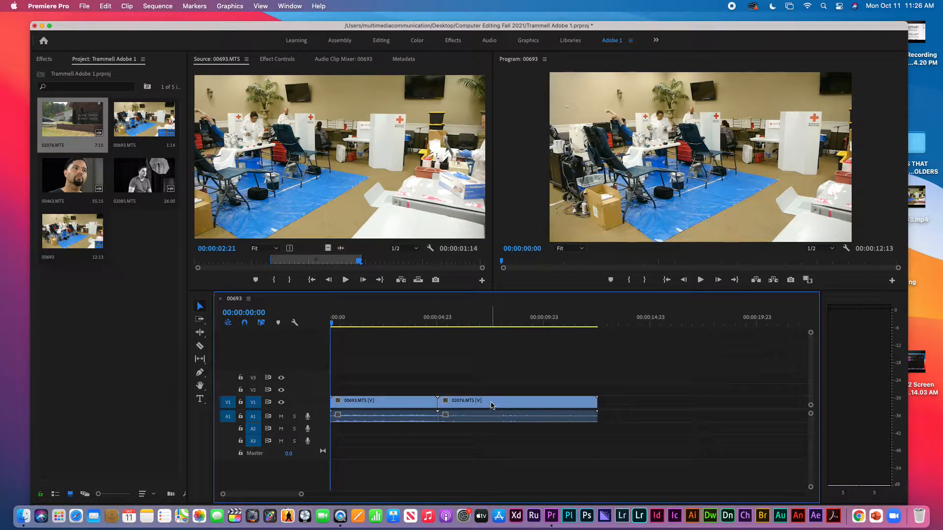
{"action": "left_click", "coordinate": [492, 406]}
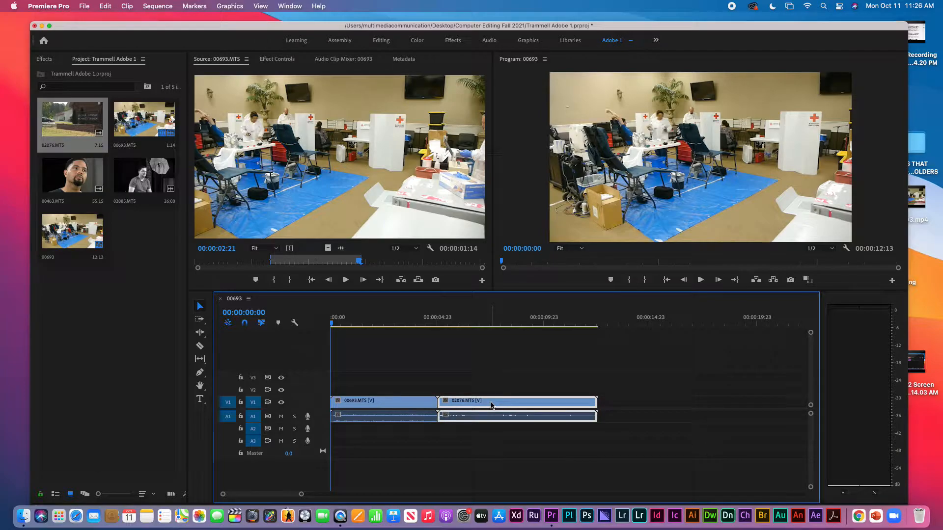
{"action": "left_click", "coordinate": [408, 404]}
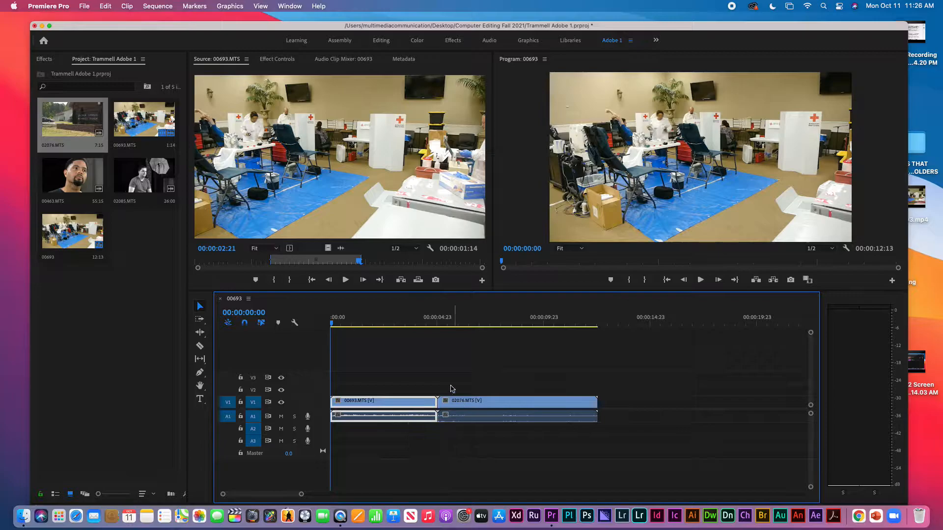
{"action": "left_click", "coordinate": [444, 320]}
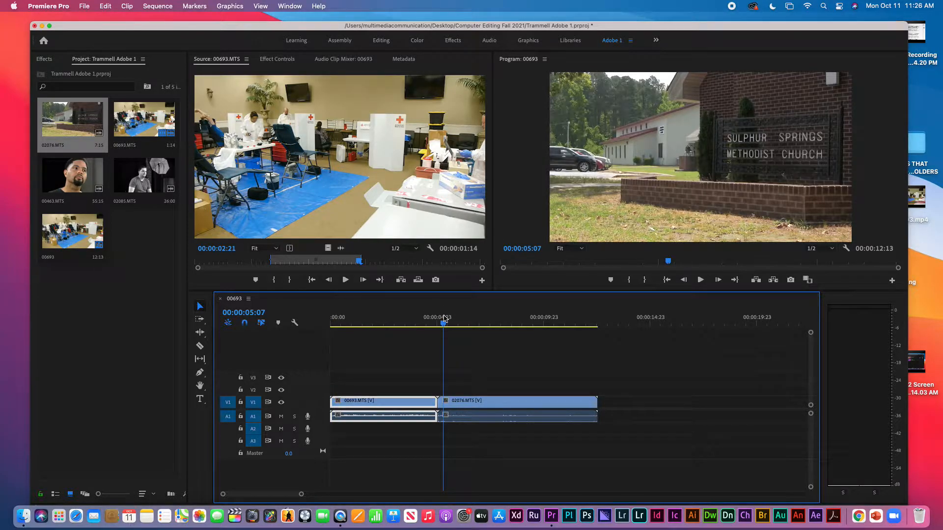
{"action": "key", "text": "Up"}
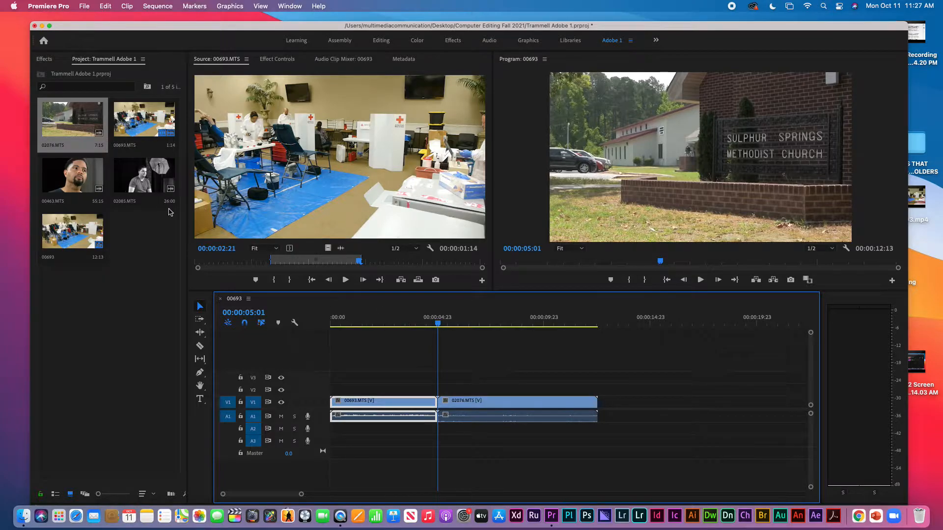
{"action": "left_click", "coordinate": [145, 178]}
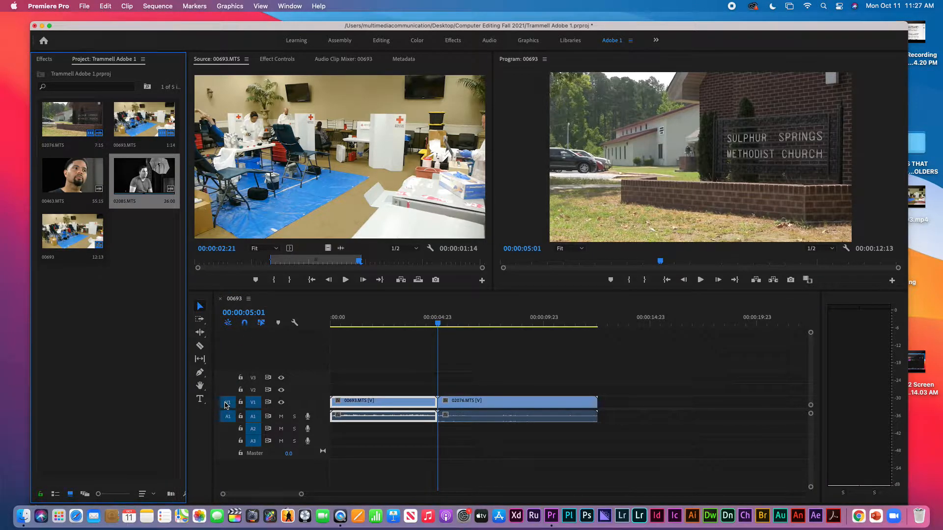
{"action": "left_click", "coordinate": [228, 403]}
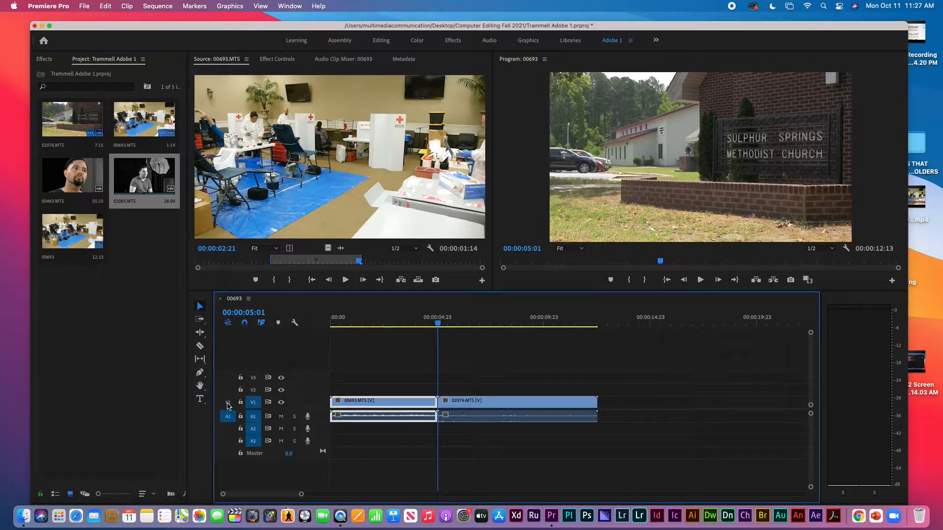
{"action": "left_click", "coordinate": [228, 404]}
{"action": "left_click", "coordinate": [229, 418]}
{"action": "left_click", "coordinate": [230, 420]}
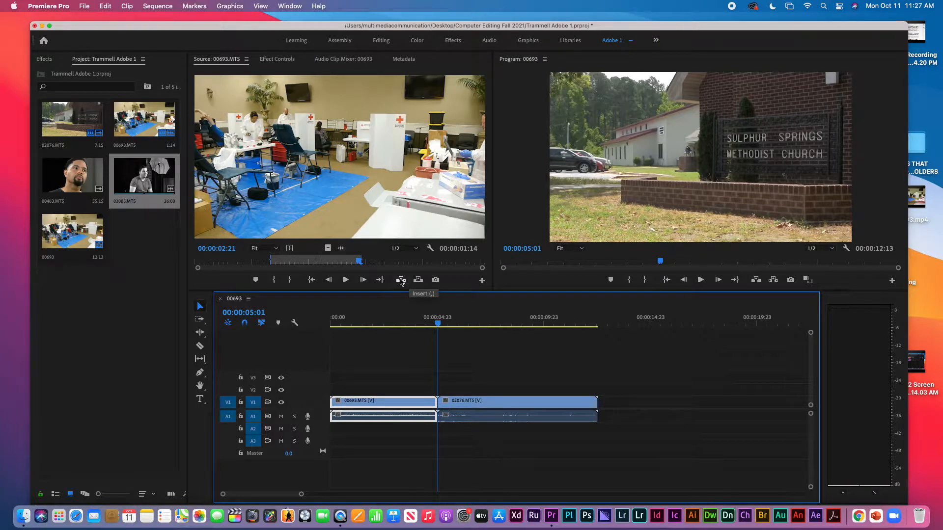
{"action": "left_click", "coordinate": [401, 281]}
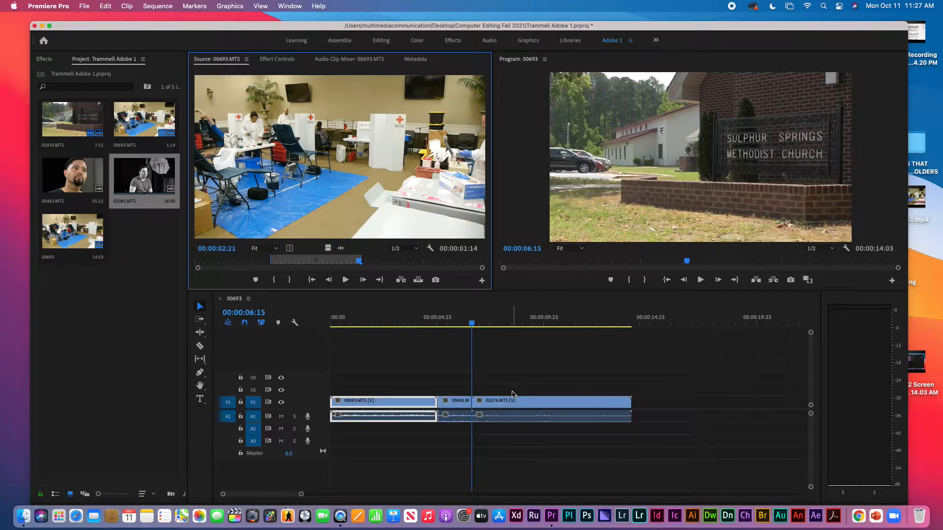
{"action": "key", "text": "super+z"}
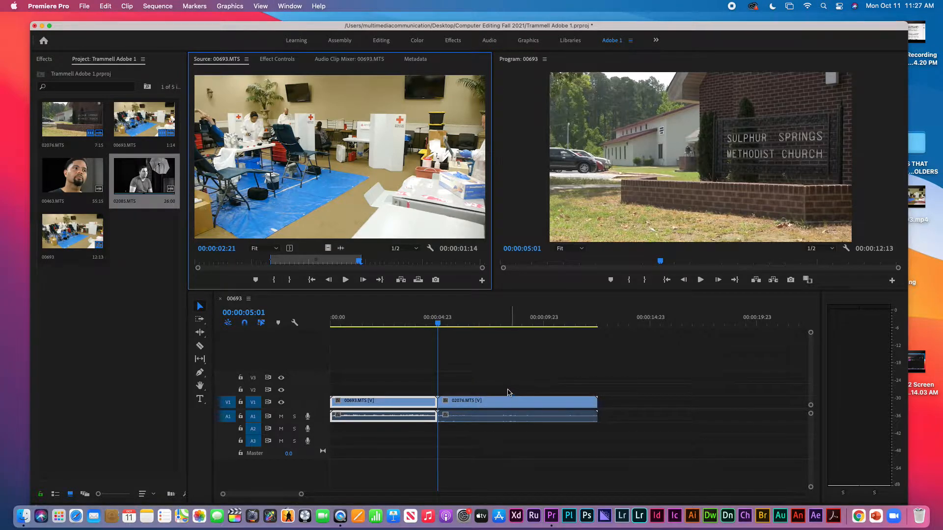
{"action": "left_click", "coordinate": [401, 280]}
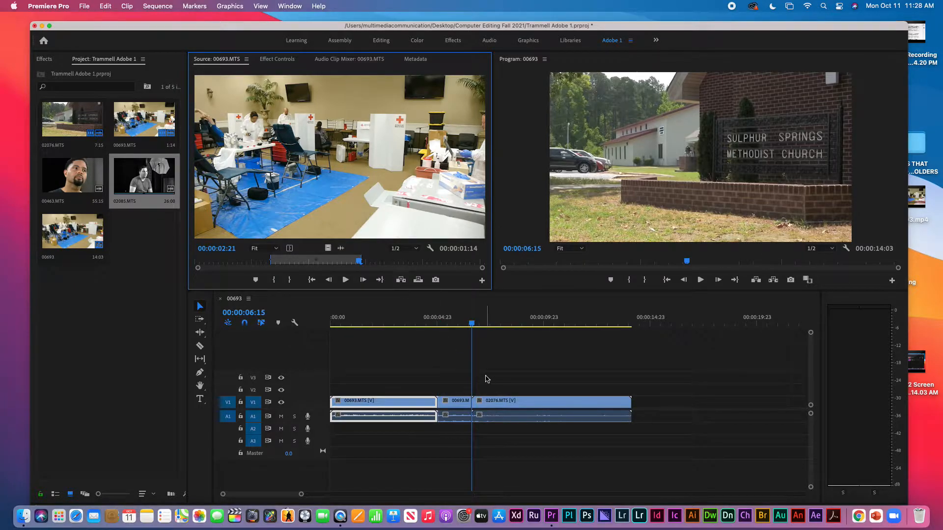
{"action": "left_click", "coordinate": [492, 311]}
{"action": "key", "text": "space"}
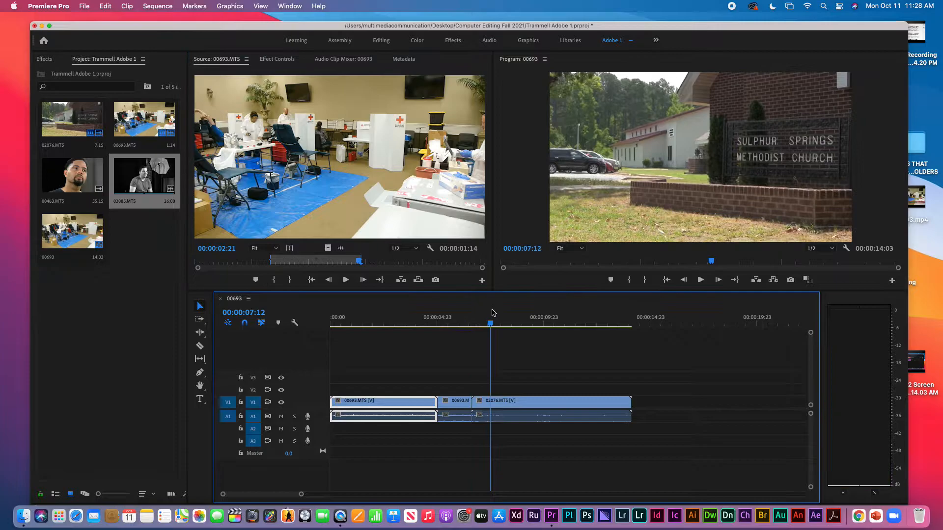
{"action": "left_click", "coordinate": [495, 311]}
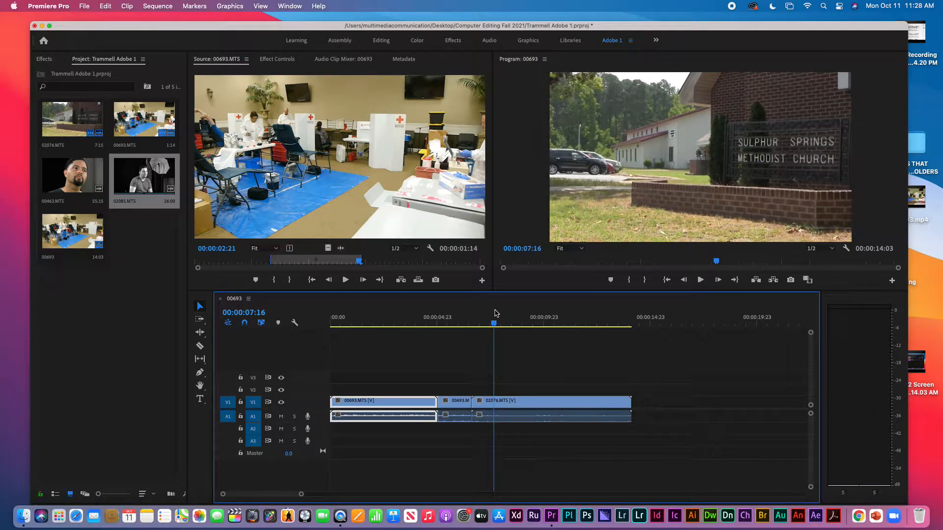
{"action": "key", "text": "super+z"}
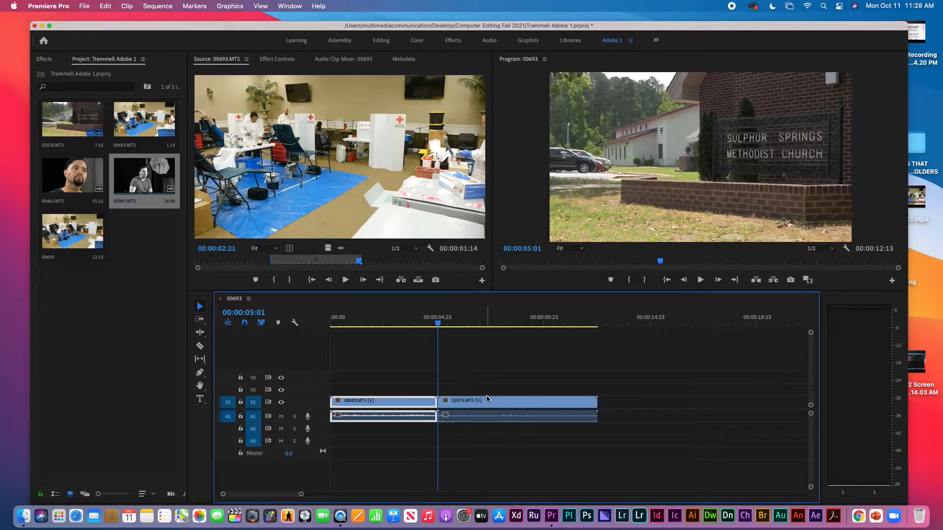
Overwrite a short 00693 shot at the playhead, review the cut, then undo it
{"action": "left_click", "coordinate": [515, 406]}
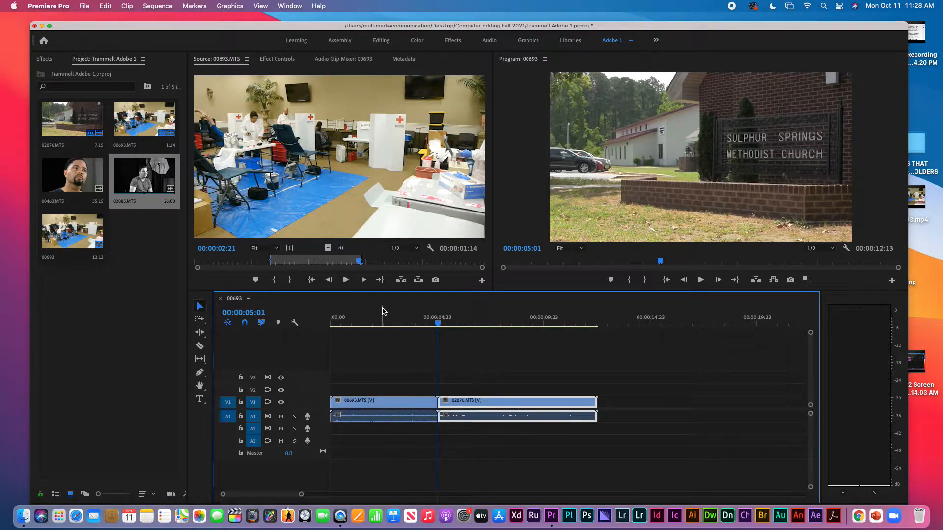
{"action": "left_click", "coordinate": [418, 281]}
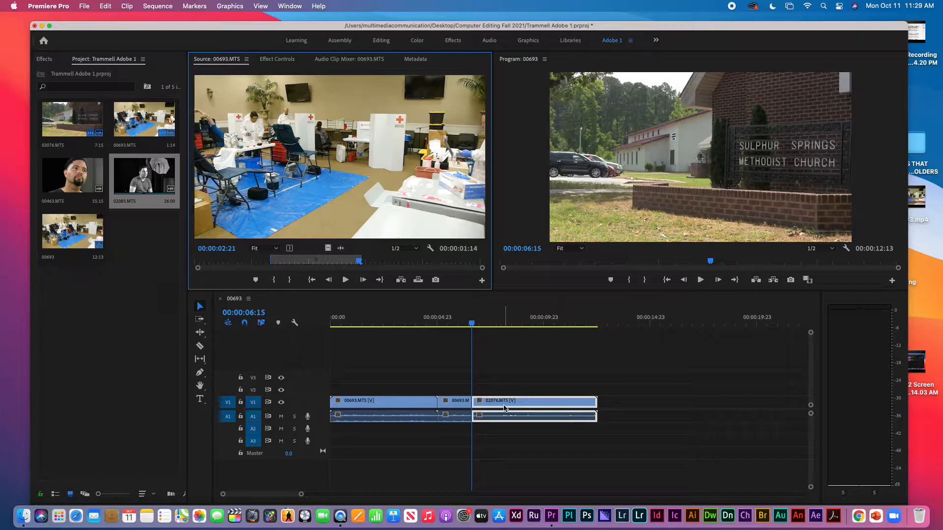
{"action": "left_click", "coordinate": [462, 404]}
{"action": "left_click", "coordinate": [460, 323]}
{"action": "mouse_move", "coordinate": [462, 323]}
{"action": "left_mouse_down"}
{"action": "mouse_move", "coordinate": [487, 323]}
{"action": "mouse_move", "coordinate": [459, 323]}
{"action": "left_mouse_up"}
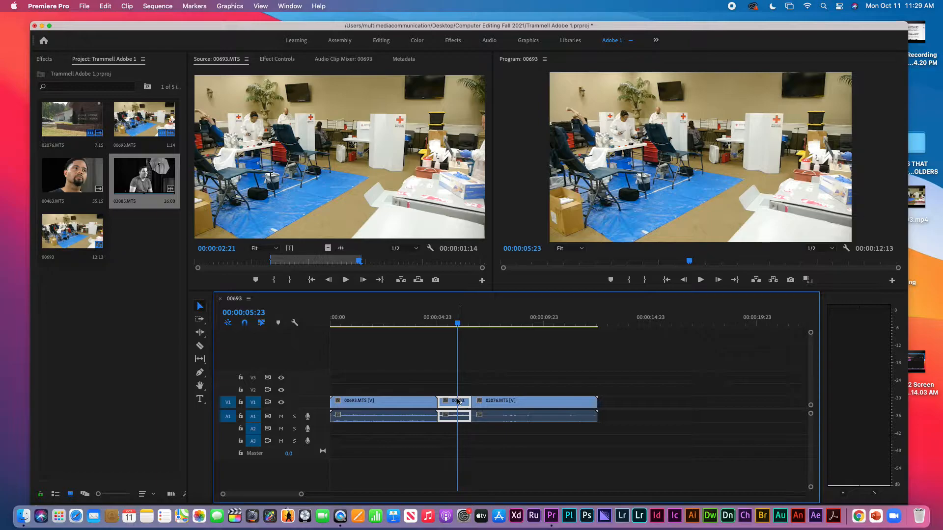
{"action": "left_click", "coordinate": [506, 323]}
{"action": "left_click_drag", "start_coordinate": [505, 323], "coordinate": [462, 323]}
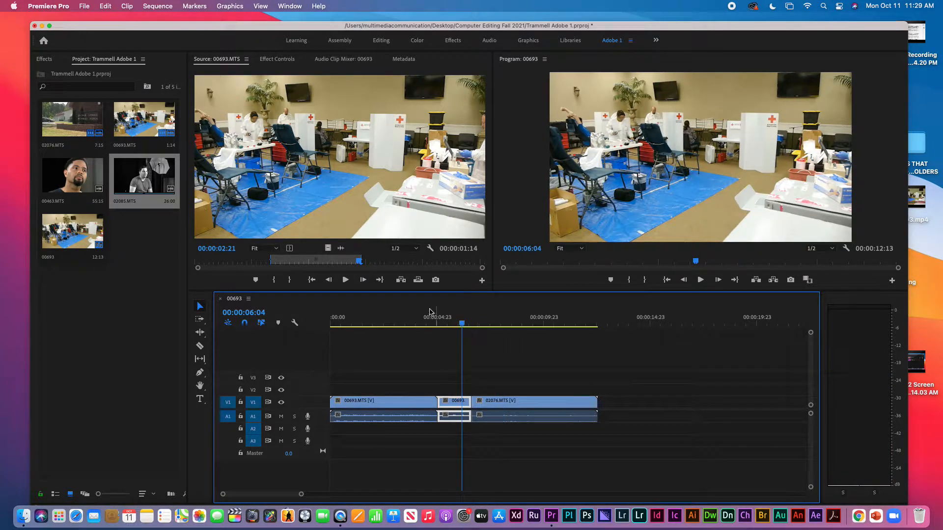
{"action": "key", "text": "super+z"}
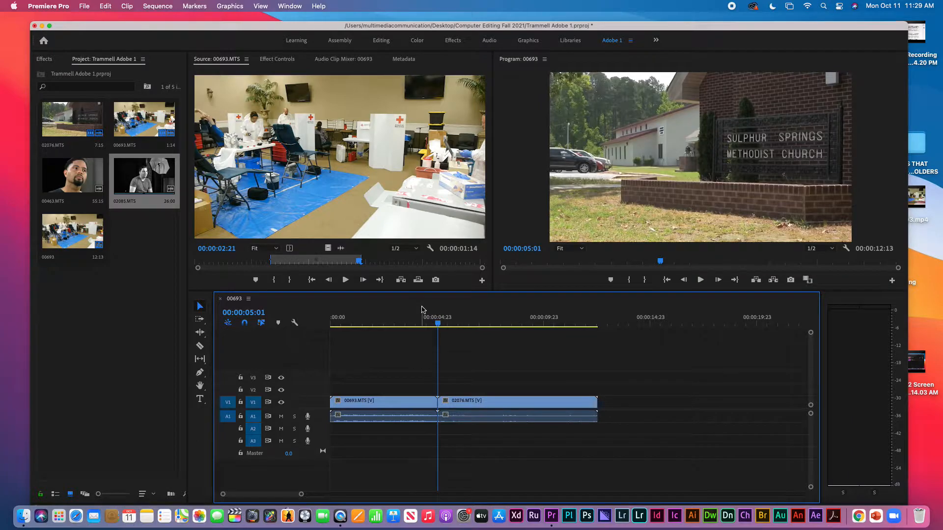
Overwrite the 00693 In/Out range at the 00:00:05:01 edit point, then delete it to leave a gap
{"action": "left_click_drag", "start_coordinate": [447, 318], "coordinate": [453, 318]}
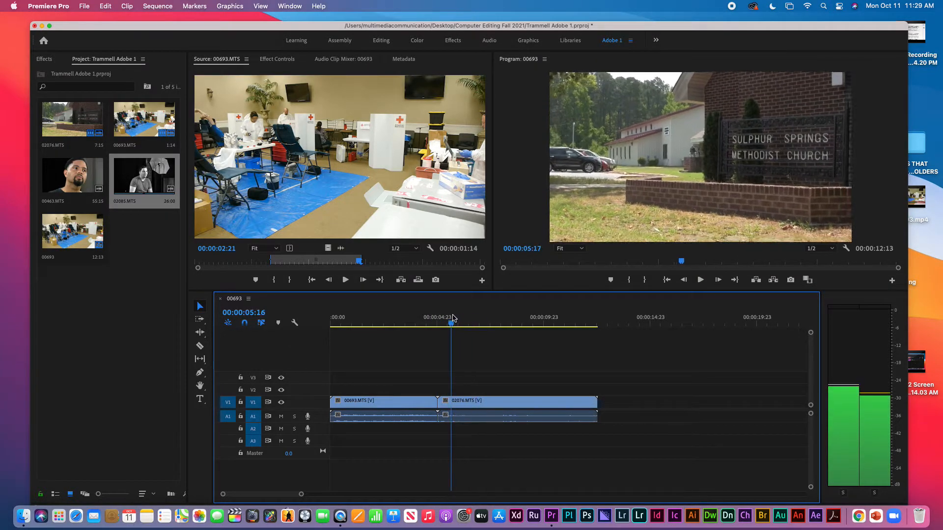
{"action": "key", "text": "Left"}
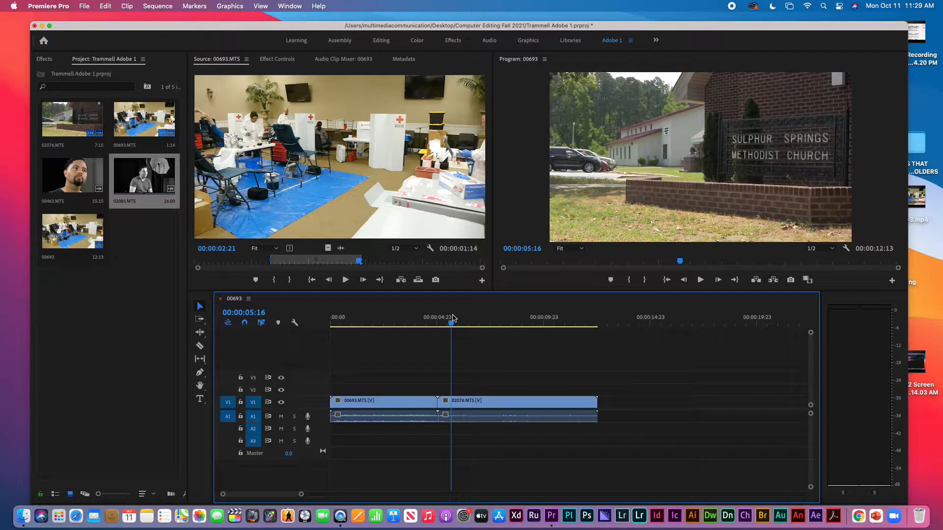
{"action": "key", "text": "Up"}
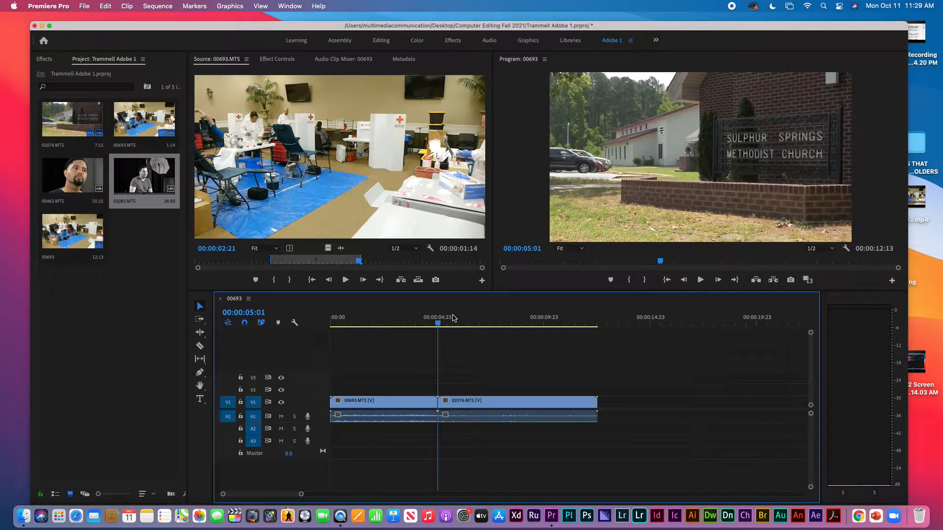
{"action": "key", "text": "period"}
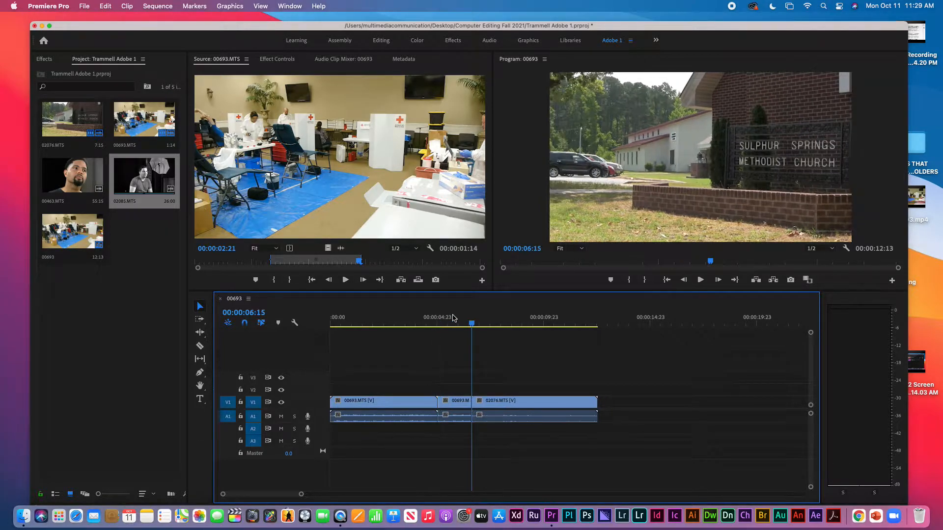
{"action": "mouse_move", "coordinate": [465, 322]}
{"action": "left_mouse_down"}
{"action": "mouse_move", "coordinate": [498, 321]}
{"action": "mouse_move", "coordinate": [423, 321]}
{"action": "mouse_move", "coordinate": [465, 322]}
{"action": "left_mouse_up"}
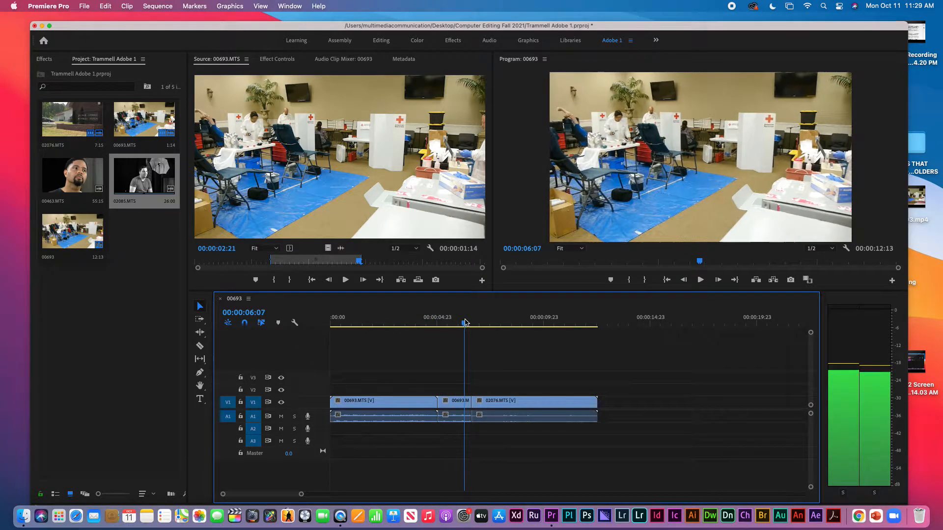
{"action": "left_click", "coordinate": [460, 405]}
{"action": "key", "text": "Delete"}
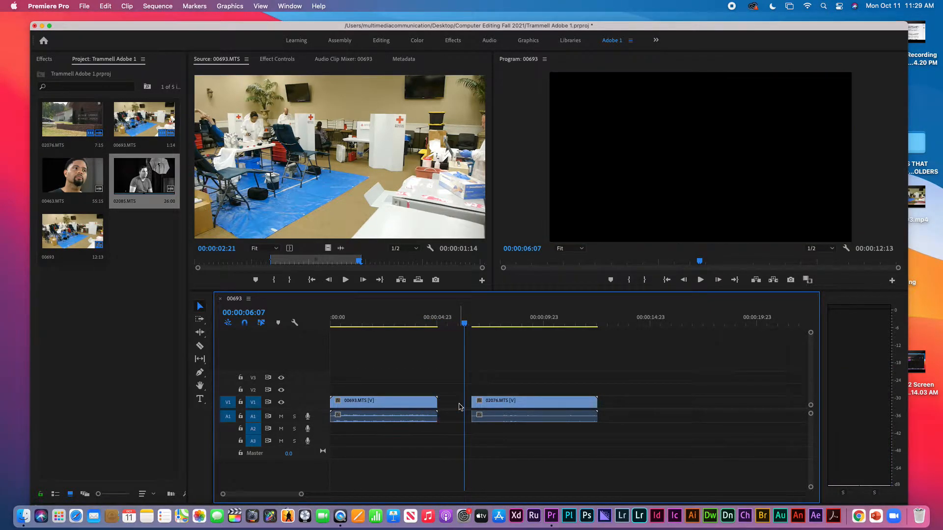
Load 02085.MTS into the source monitor and slide 02076 left to close the gap
{"action": "double_click", "coordinate": [129, 187]}
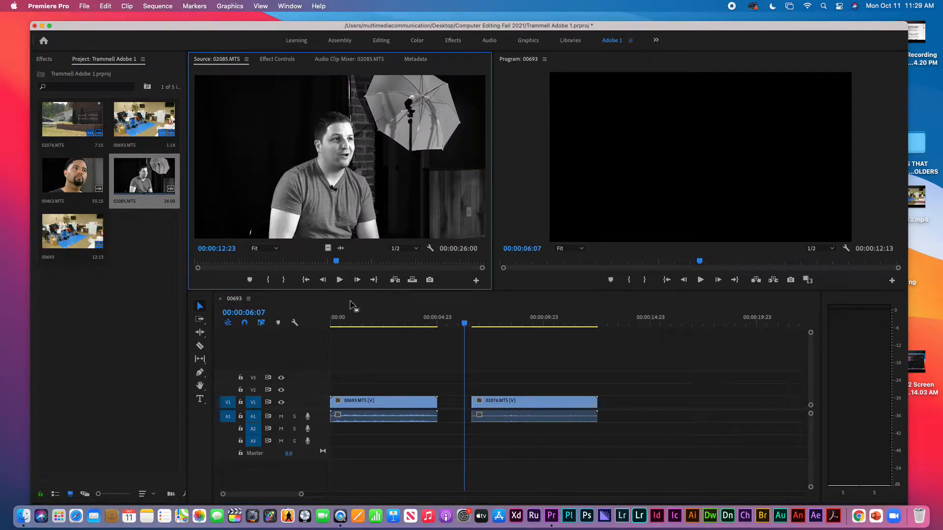
{"action": "left_click_drag", "start_coordinate": [572, 406], "coordinate": [540, 404]}
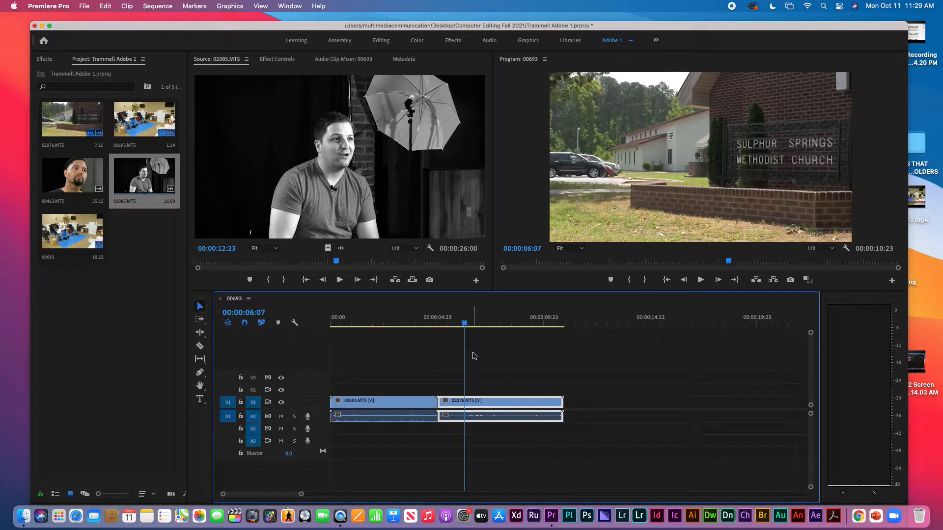
{"action": "key", "text": "Up"}
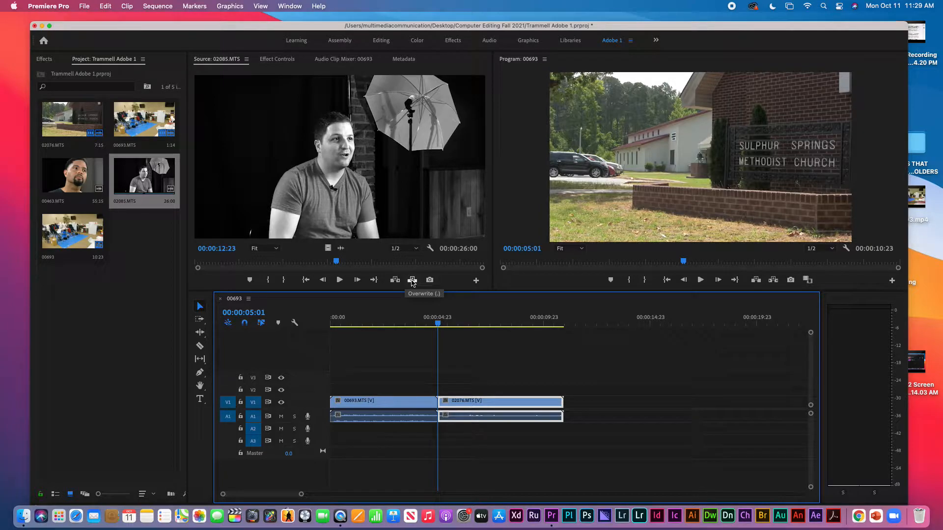
Overwrite the 02085 interview at the 00:00:05:01 edit point, then undo it
{"action": "left_click", "coordinate": [412, 280]}
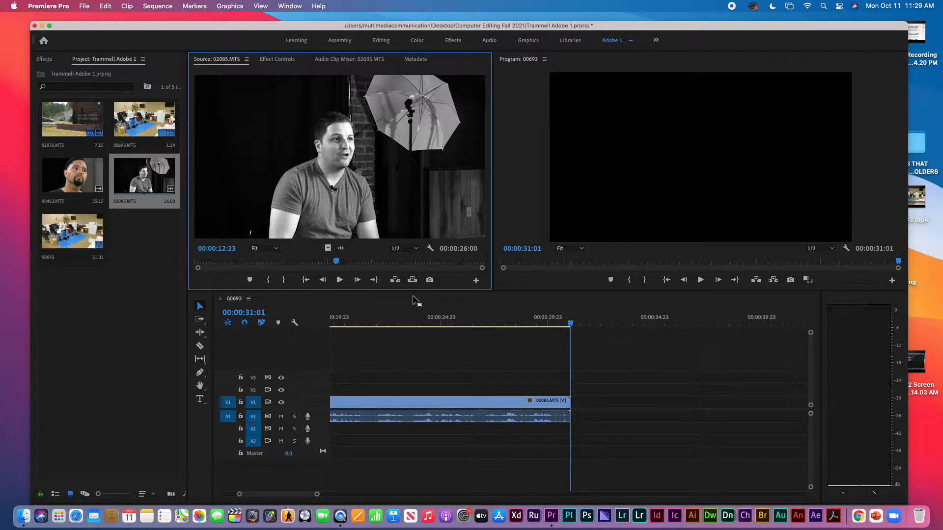
{"action": "left_click", "coordinate": [447, 354]}
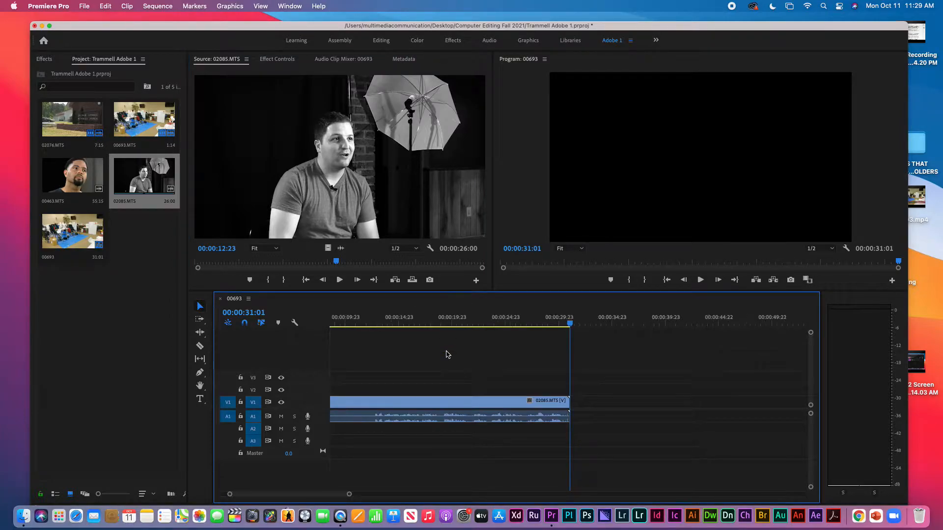
{"action": "key", "text": "minus"}
{"action": "key", "text": "minus"}
{"action": "key", "text": "equal"}
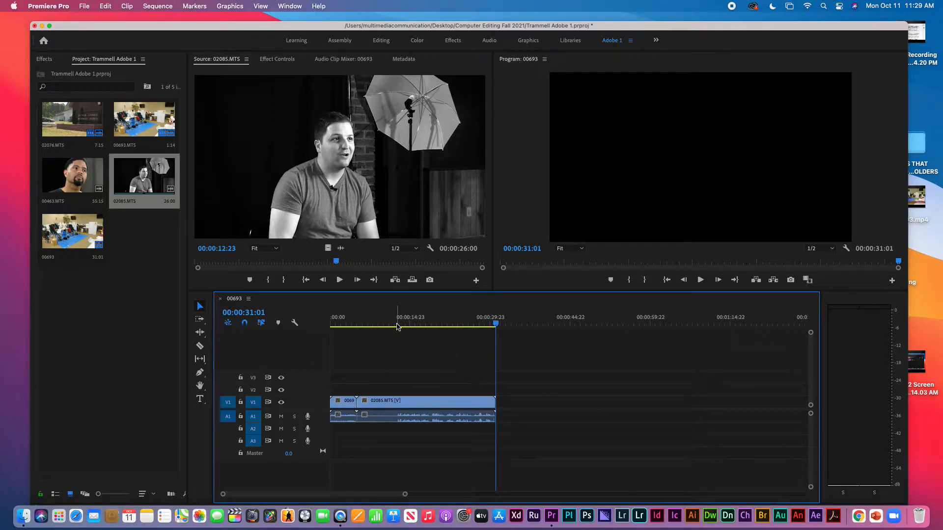
{"action": "key", "text": "super+z"}
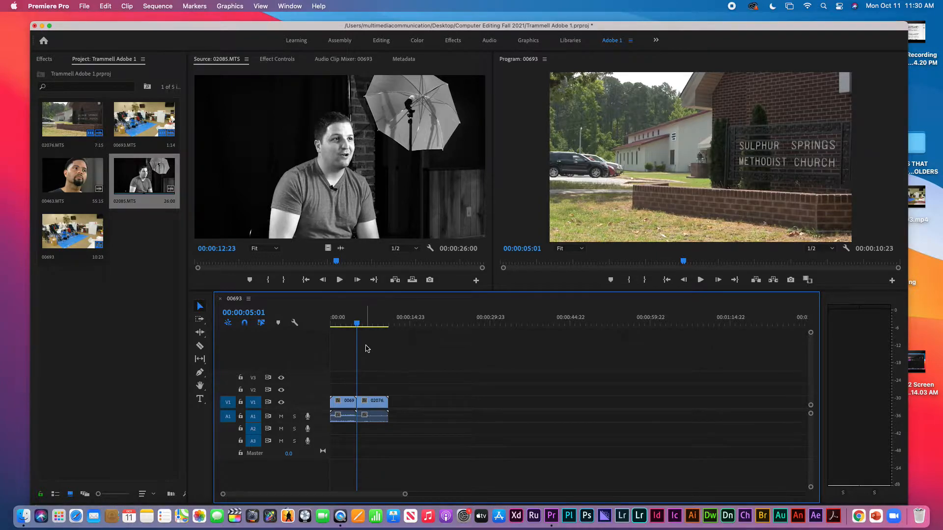
{"action": "left_click", "coordinate": [394, 281]}
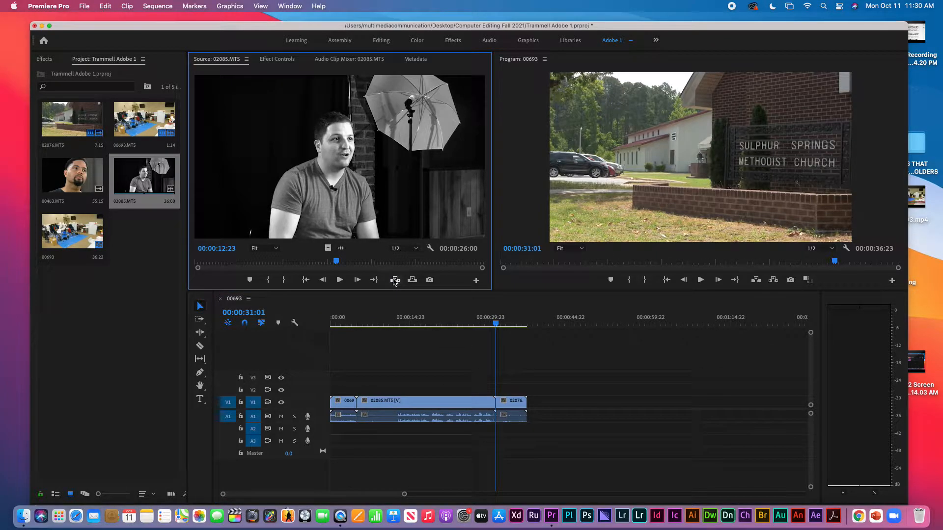
{"action": "left_click", "coordinate": [523, 402]}
{"action": "left_click", "coordinate": [513, 320]}
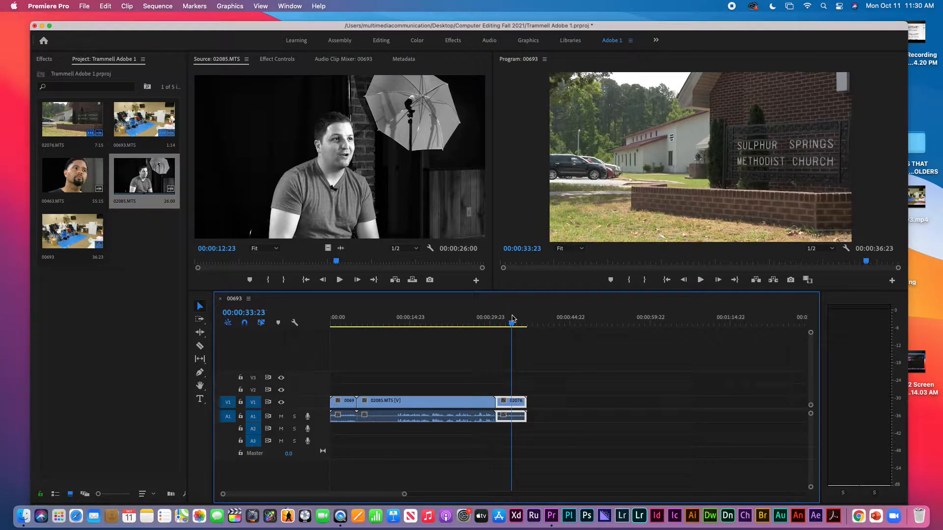
{"action": "left_click_drag", "start_coordinate": [512, 320], "coordinate": [488, 319]}
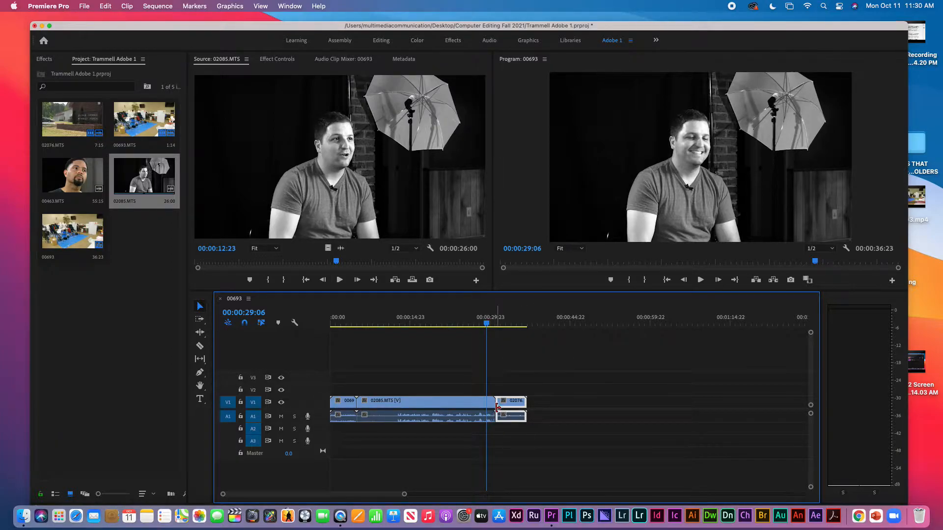
{"action": "left_click", "coordinate": [461, 405]}
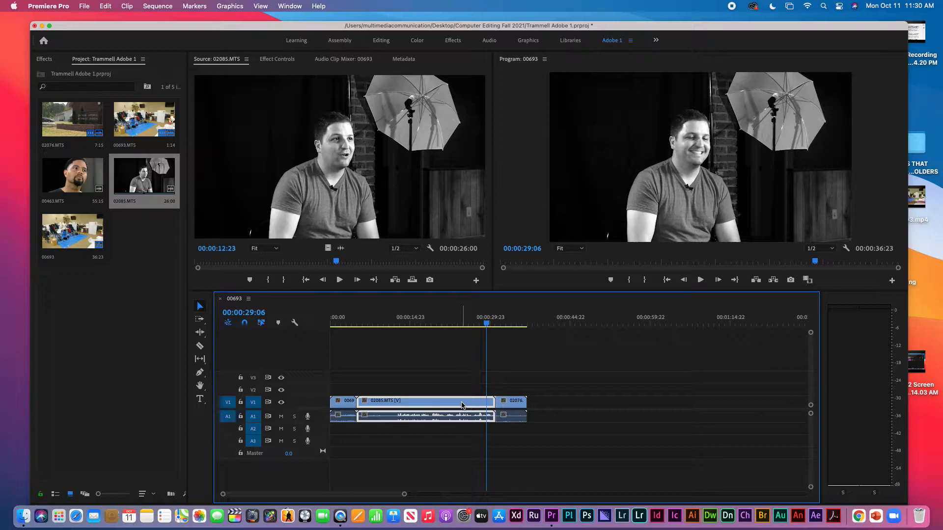
{"action": "key", "text": "Delete"}
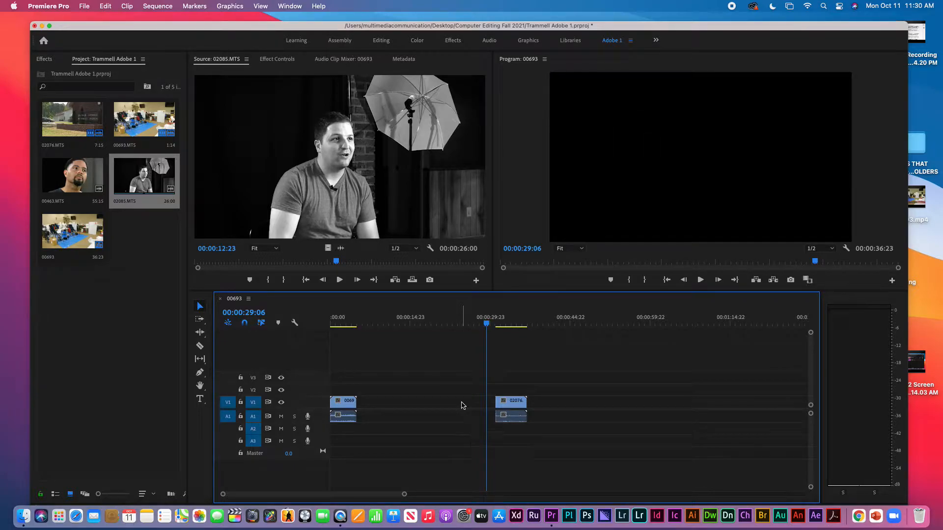
{"action": "left_click", "coordinate": [511, 421]}
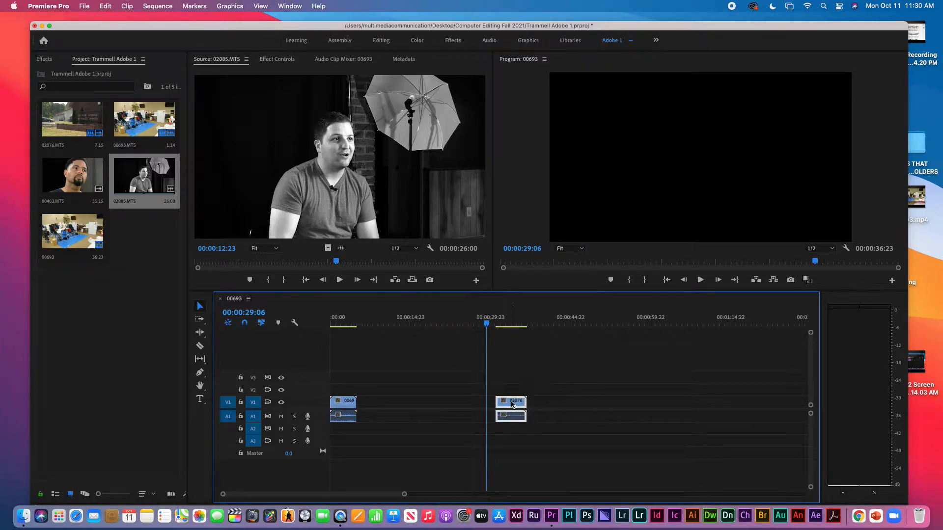
{"action": "left_click_drag", "start_coordinate": [510, 403], "coordinate": [426, 398]}
{"action": "left_click_drag", "start_coordinate": [416, 402], "coordinate": [374, 402]}
Zoom the timeline with = and - and drag the zoom scrollbar so 00693 and 02076 appear wider
{"action": "key", "text": "equal"}
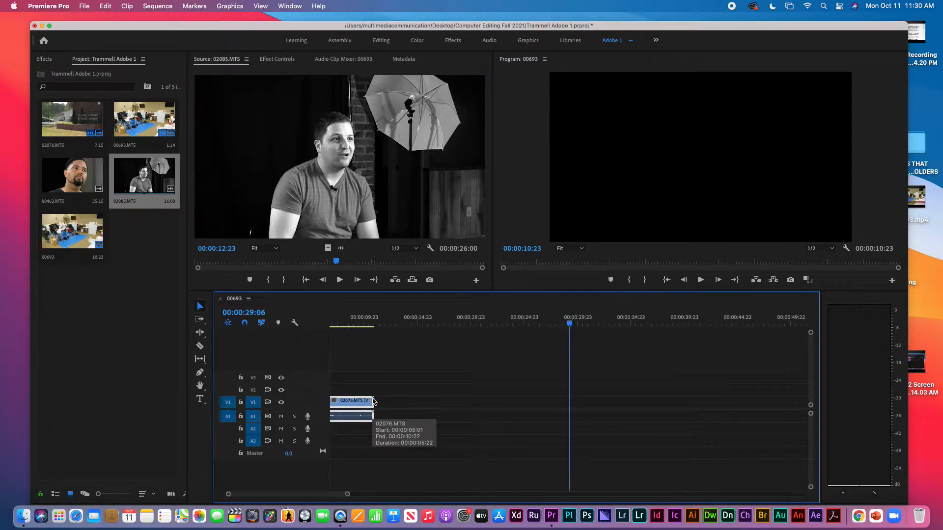
{"action": "key", "text": "Up"}
{"action": "key", "text": "Up"}
{"action": "key", "text": "Up"}
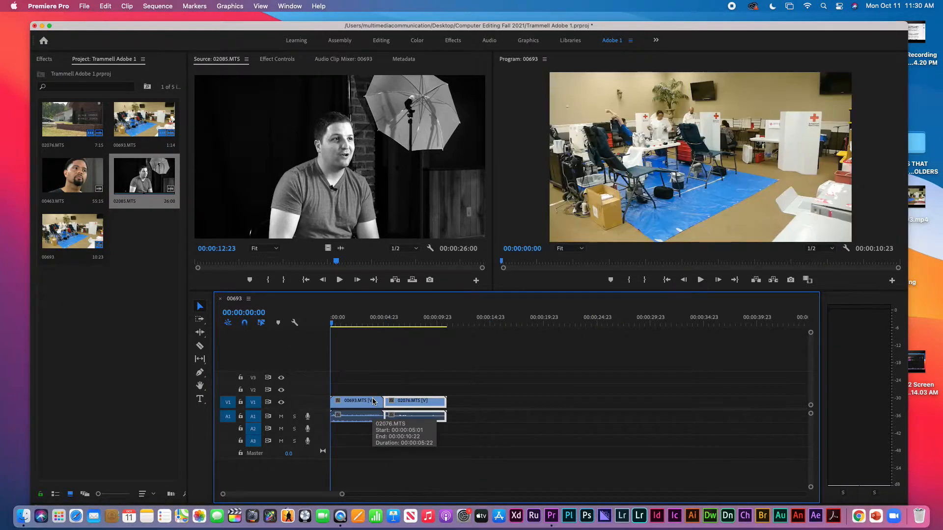
{"action": "key", "text": "equal"}
{"action": "key", "text": "minus"}
{"action": "key", "text": "equal"}
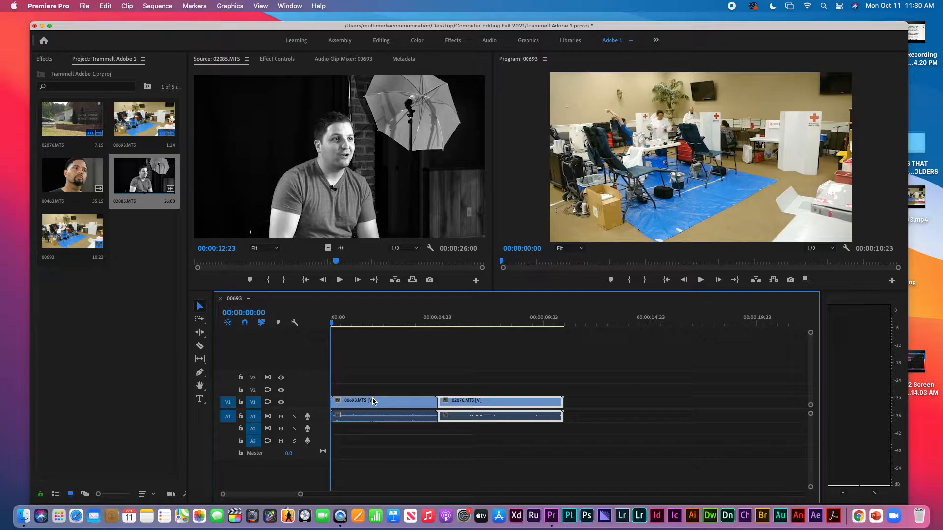
{"action": "key", "text": "minus"}
{"action": "key", "text": "equal"}
{"action": "key", "text": "equal"}
{"action": "key", "text": "minus"}
{"action": "key", "text": "minus"}
{"action": "key", "text": "equal"}
{"action": "key", "text": "minus"}
{"action": "key", "text": "minus"}
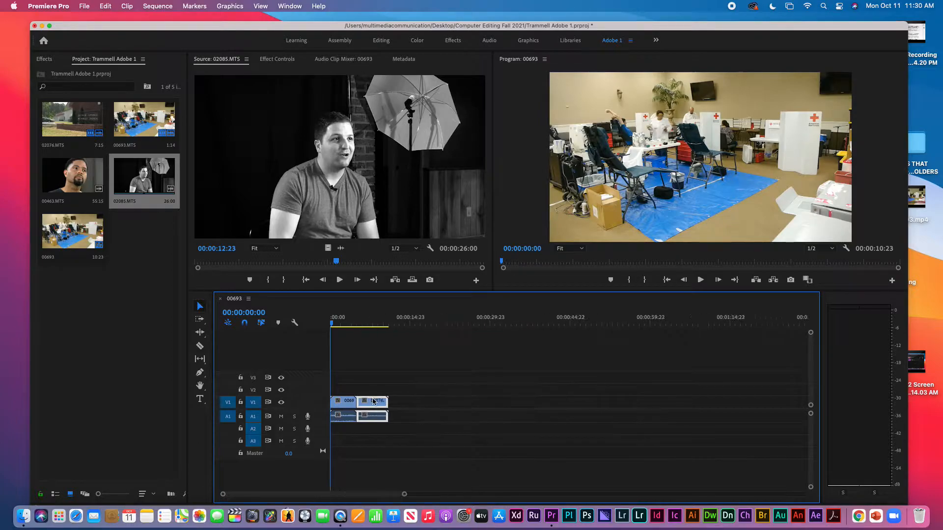
{"action": "key", "text": "equal"}
{"action": "key", "text": "equal"}
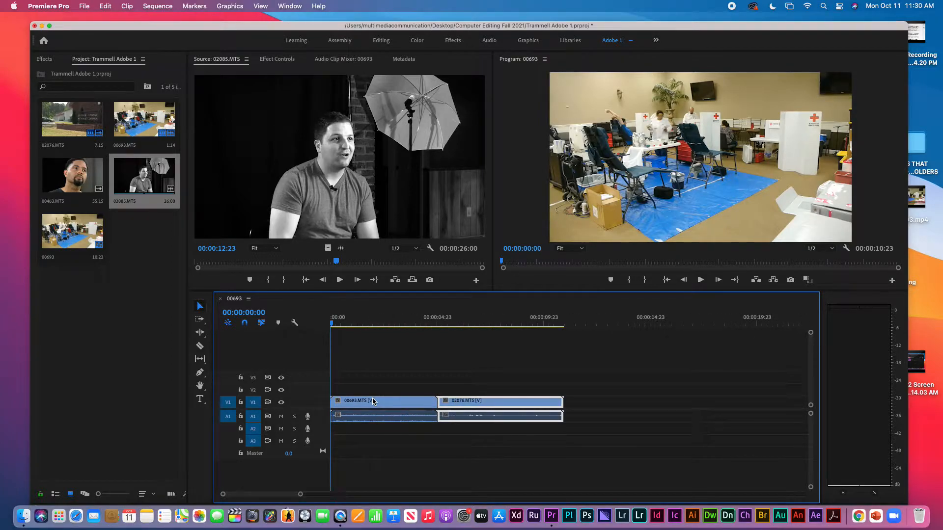
{"action": "key", "text": "minus"}
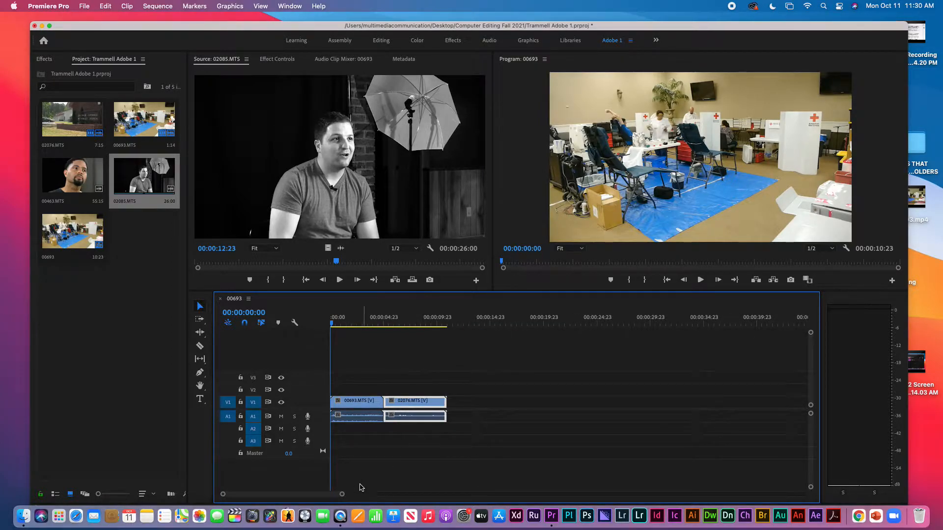
{"action": "left_click_drag", "start_coordinate": [342, 495], "coordinate": [275, 495]}
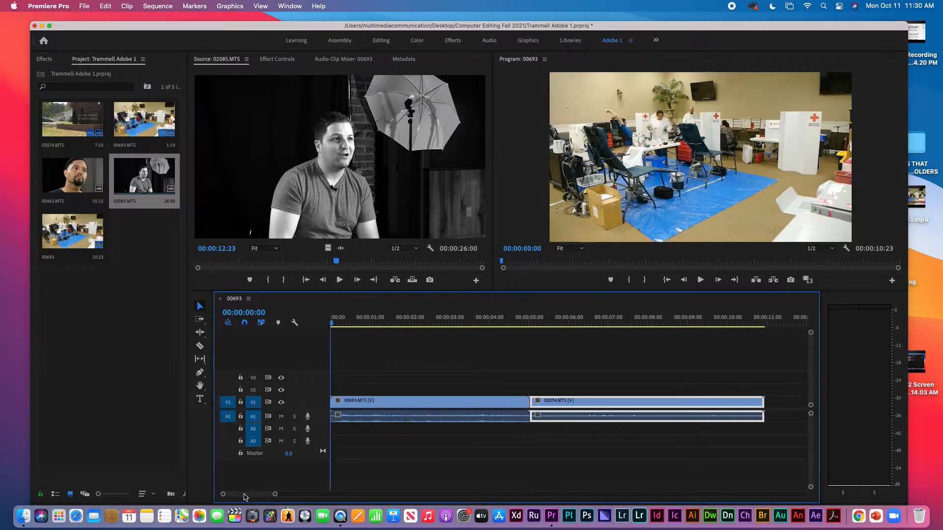
{"action": "left_click_drag", "start_coordinate": [276, 495], "coordinate": [289, 493]}
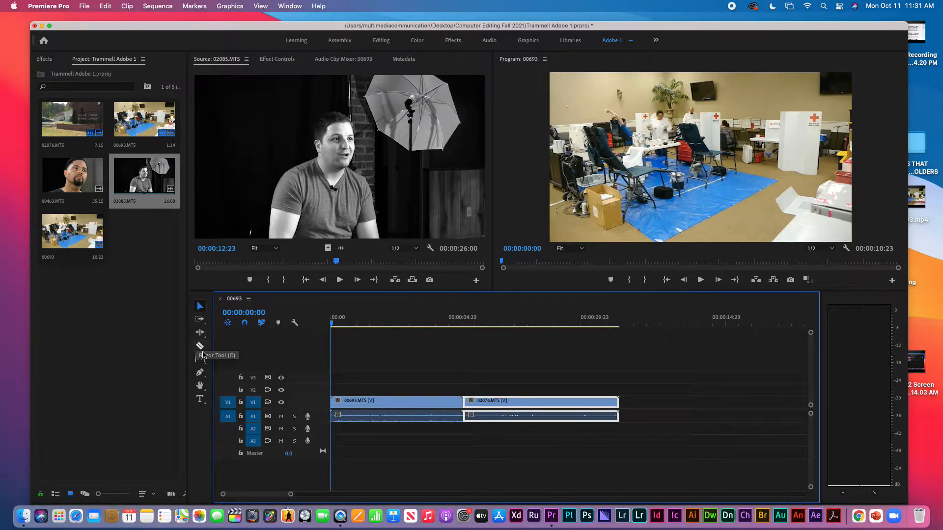
Razor-cut 00693.MTS, undo the cut, and park the playhead at 00:00:07:03 in the church shot
{"action": "left_click", "coordinate": [200, 346]}
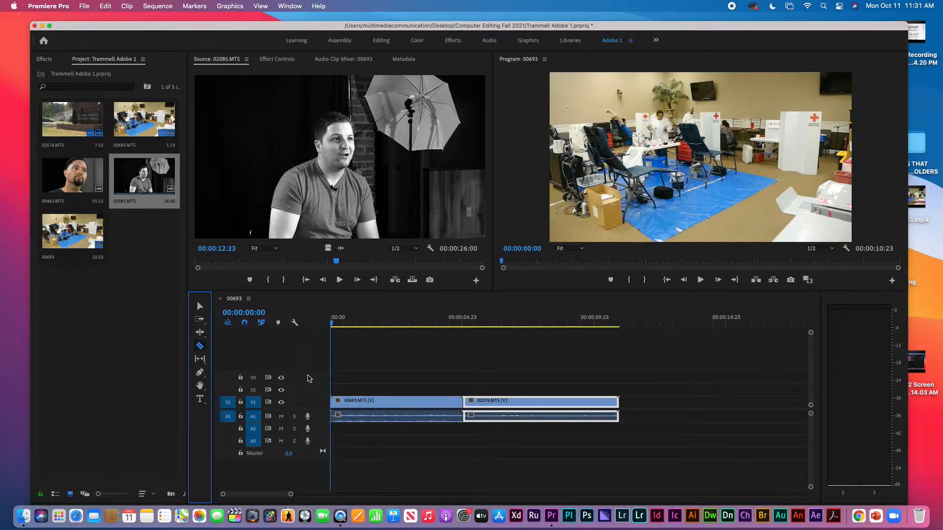
{"action": "left_click", "coordinate": [391, 404]}
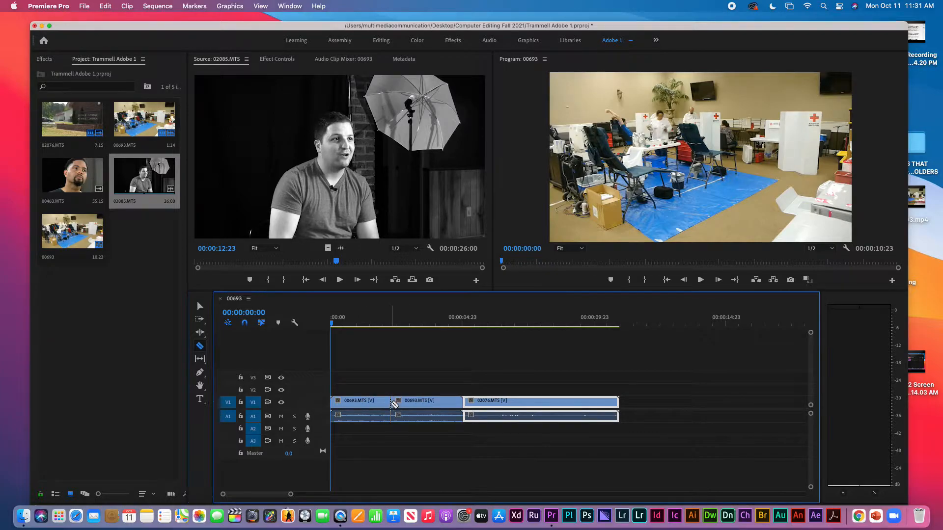
{"action": "key", "text": "a"}
{"action": "left_click", "coordinate": [439, 402]}
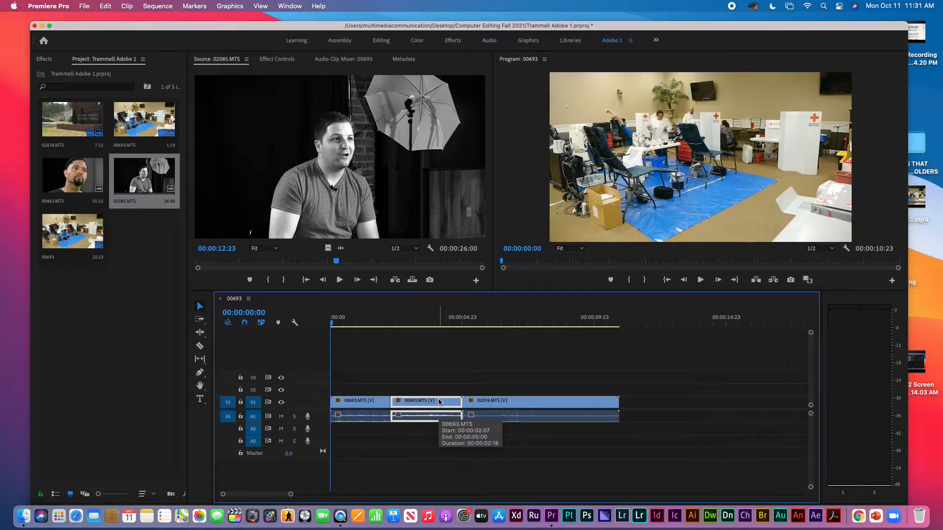
{"action": "key", "text": "super+z"}
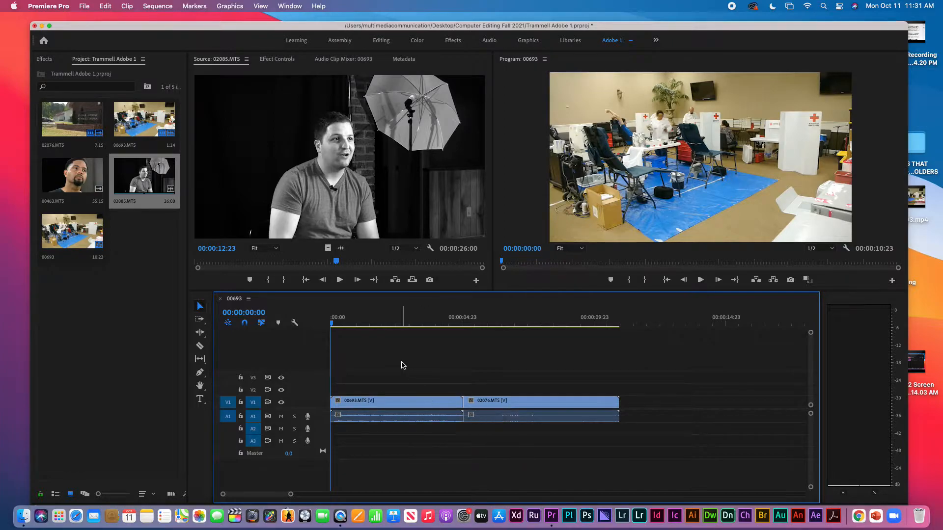
{"action": "left_click", "coordinate": [519, 310]}
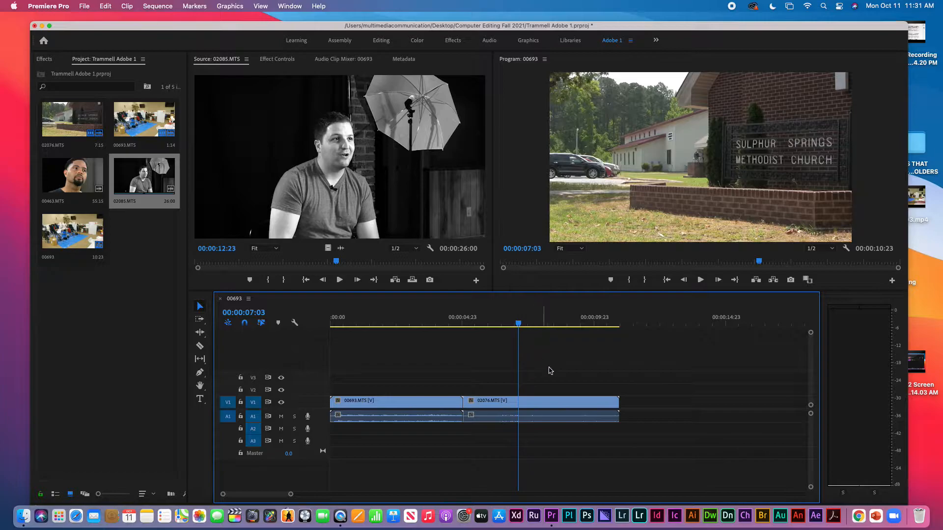
Toggle V1 and A1 track targeting off and back on
{"action": "left_click", "coordinate": [254, 403]}
{"action": "left_click", "coordinate": [256, 417]}
{"action": "left_click", "coordinate": [253, 402]}
{"action": "left_click", "coordinate": [253, 417]}
Split the church clip with Cmd+K and undo it, then split 00693.MTS at 00:00:01:17
{"action": "left_click_drag", "start_coordinate": [514, 323], "coordinate": [527, 323]}
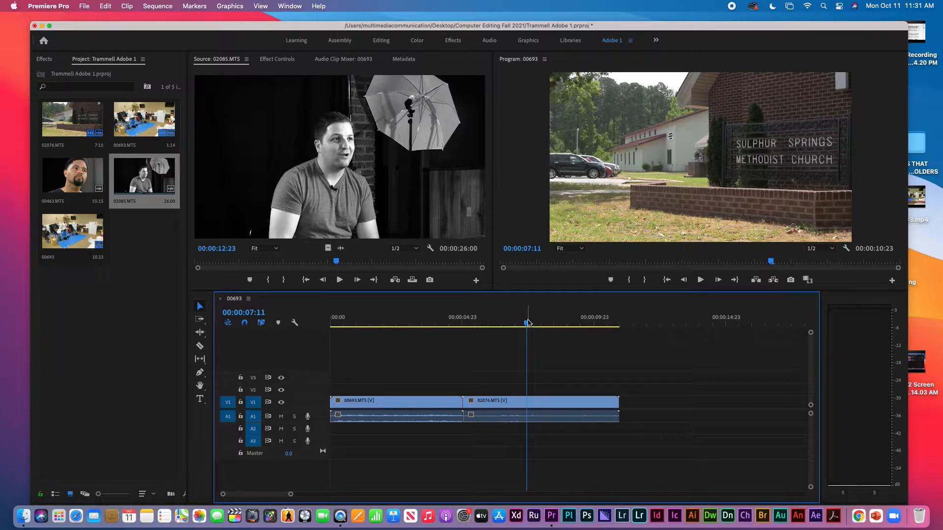
{"action": "key", "text": "super+k"}
{"action": "key", "text": "space"}
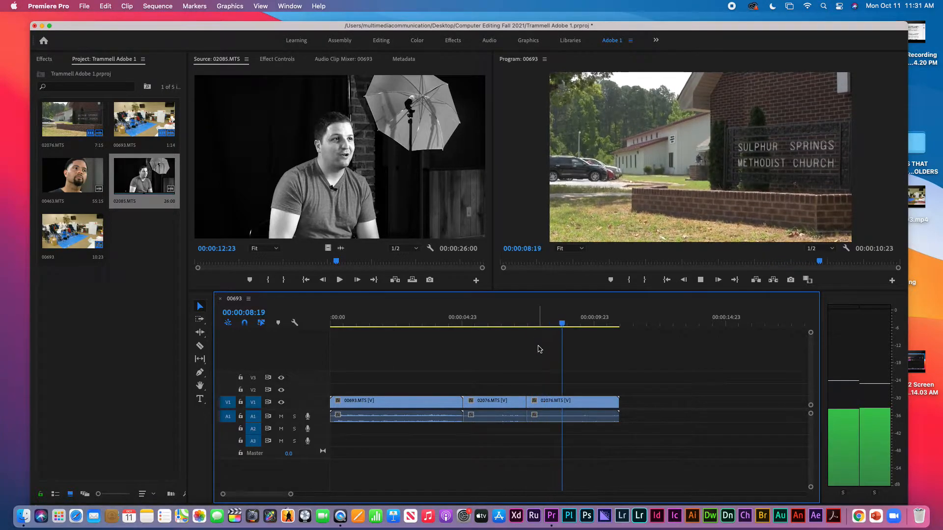
{"action": "key", "text": "space"}
{"action": "left_click", "coordinate": [495, 322]}
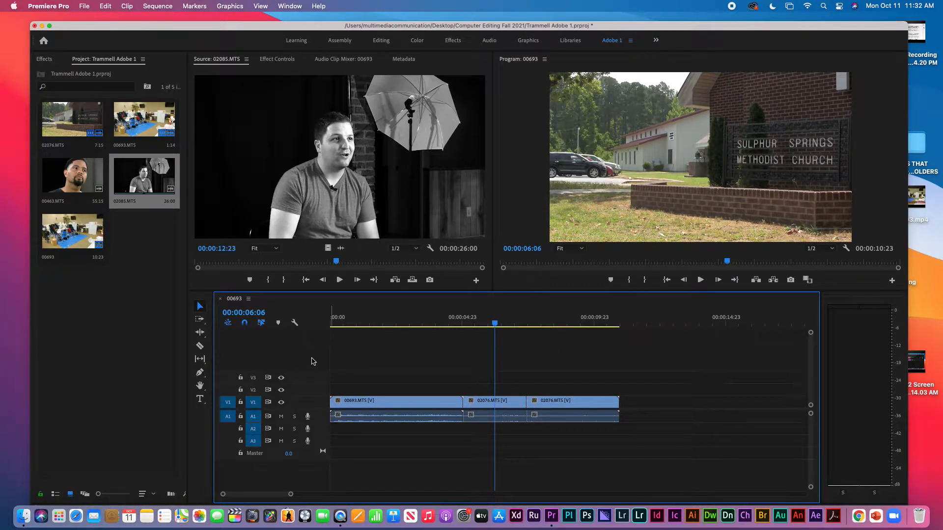
{"action": "key", "text": "super+z"}
{"action": "left_click", "coordinate": [376, 317]}
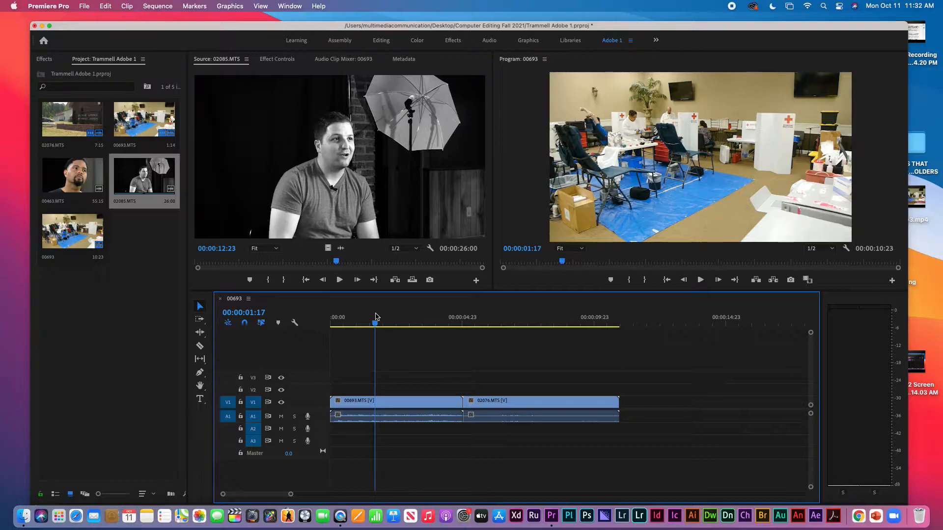
{"action": "key", "text": "super+k"}
Reset V1, A1 and A2 track targeting and park the playhead at 00:00:06:18
{"action": "left_click", "coordinate": [254, 417]}
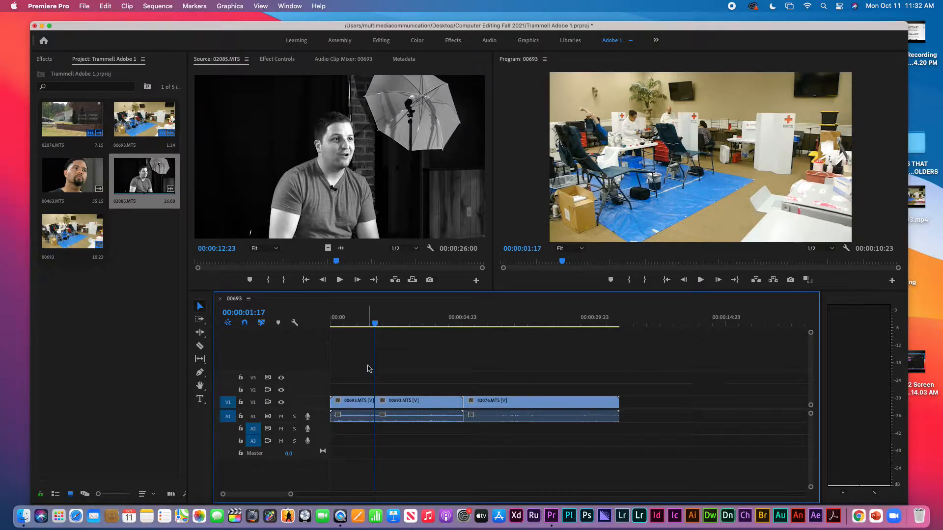
{"action": "left_click", "coordinate": [508, 318]}
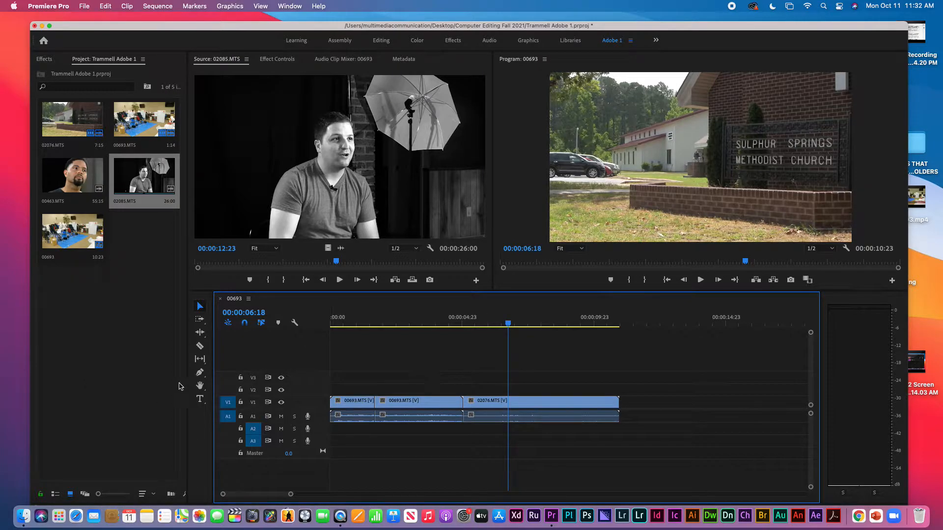
{"action": "left_click", "coordinate": [267, 417]}
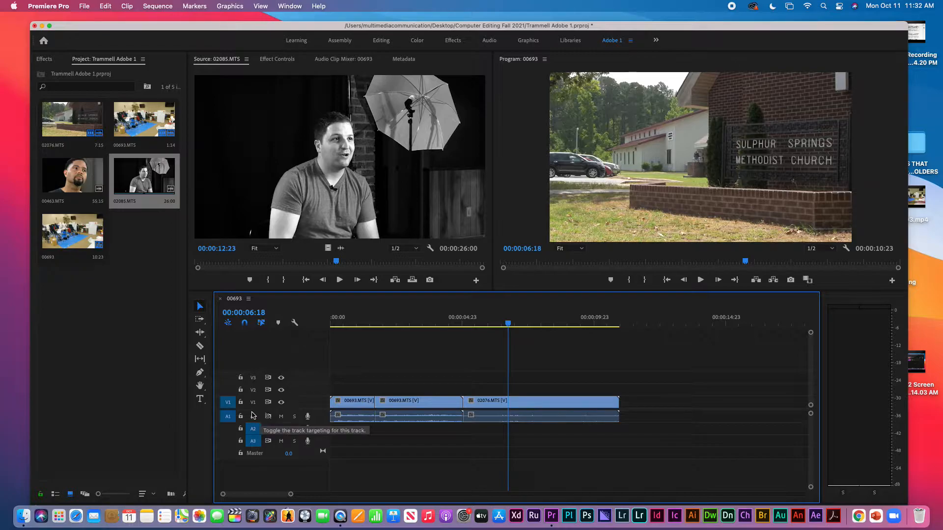
{"action": "left_click", "coordinate": [253, 428]}
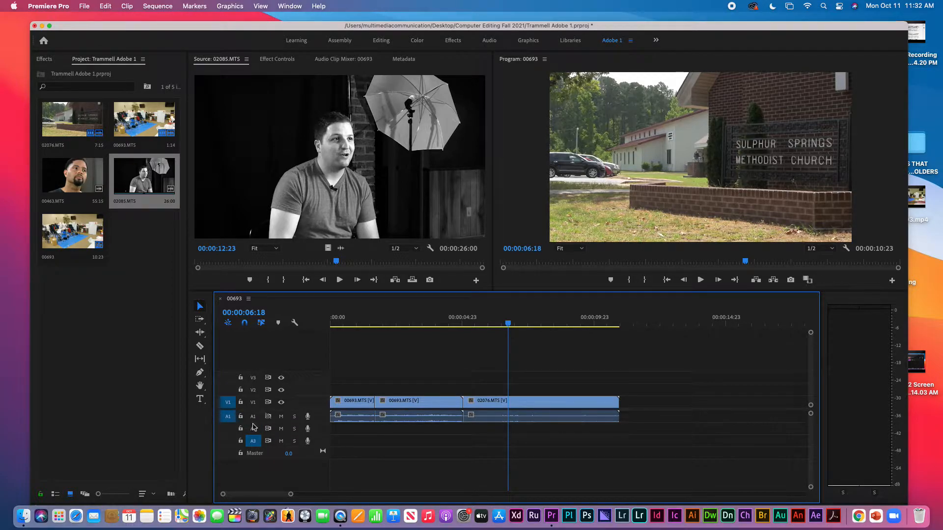
{"action": "left_click", "coordinate": [254, 430]}
{"action": "left_click", "coordinate": [253, 417]}
{"action": "left_click", "coordinate": [252, 405]}
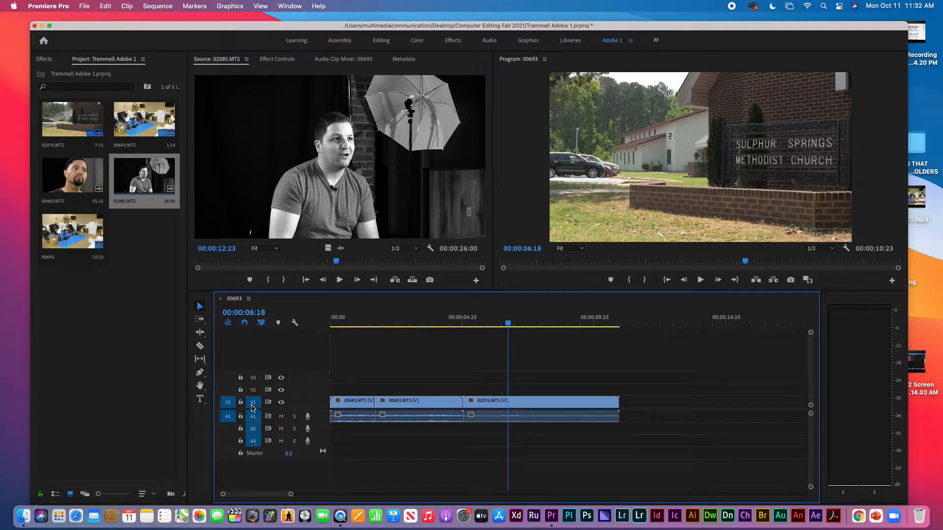
Split the church clip at 06:18, then marquee-select and delete all four clips
{"action": "key", "text": "super+k"}
{"action": "left_click_drag", "start_coordinate": [643, 381], "coordinate": [332, 448]}
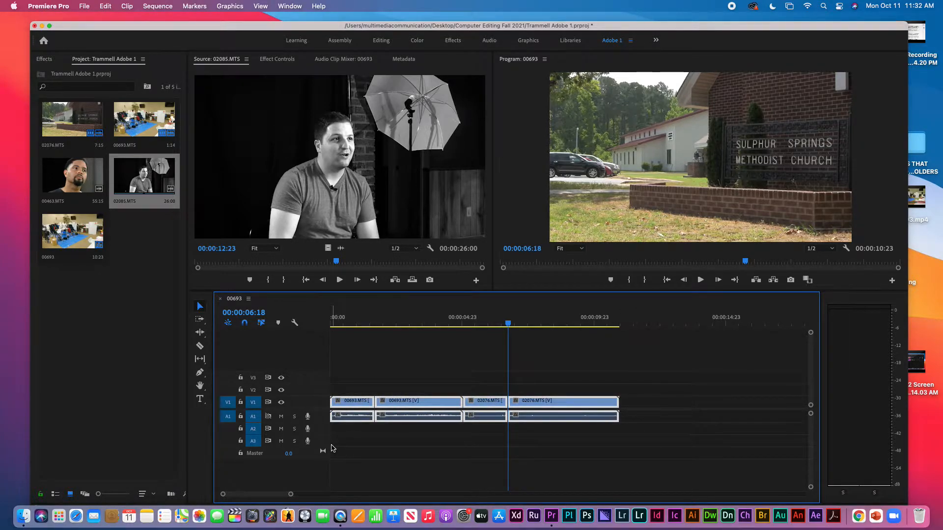
{"action": "key", "text": "Delete"}
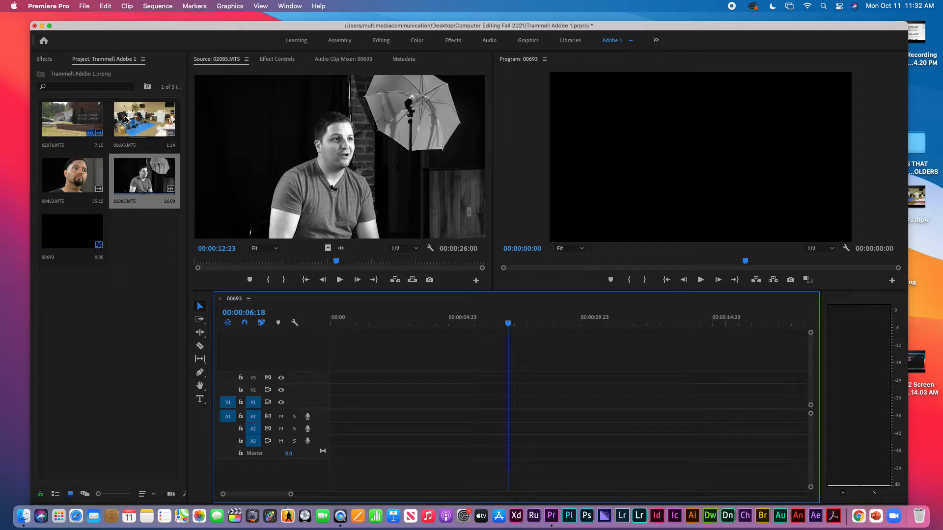
Place 00693.MTS at the timeline start, set the playhead to 00:00:01:02, and load it in the Source monitor
{"action": "left_click_drag", "start_coordinate": [131, 118], "coordinate": [326, 408]}
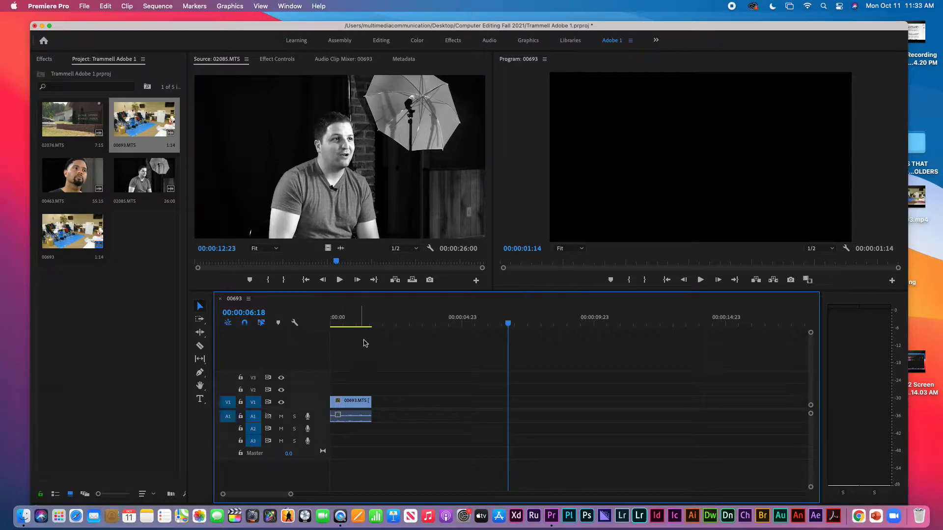
{"action": "left_click", "coordinate": [359, 323]}
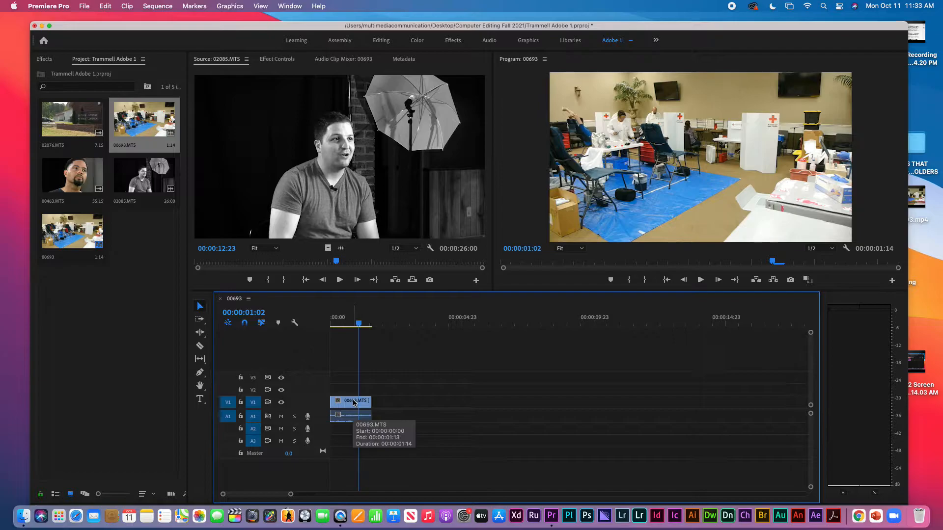
{"action": "double_click", "coordinate": [354, 402]}
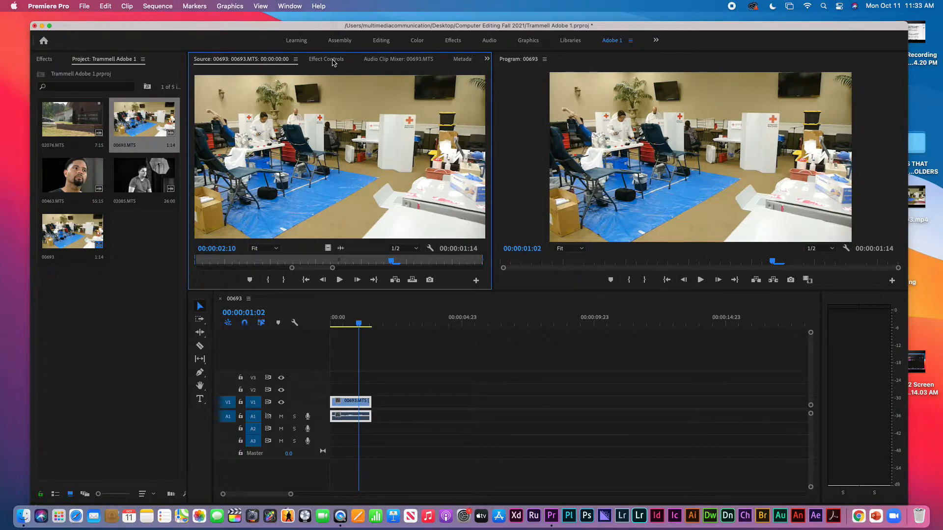
Show the Effects panel, browse Video Effects > Adjust, then collapse Video Effects
{"action": "left_click", "coordinate": [46, 60]}
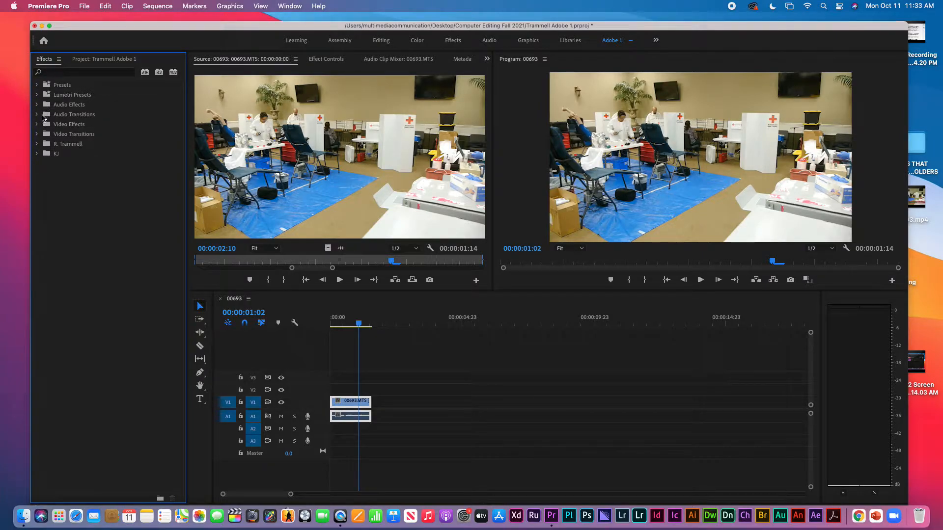
{"action": "left_click", "coordinate": [36, 125]}
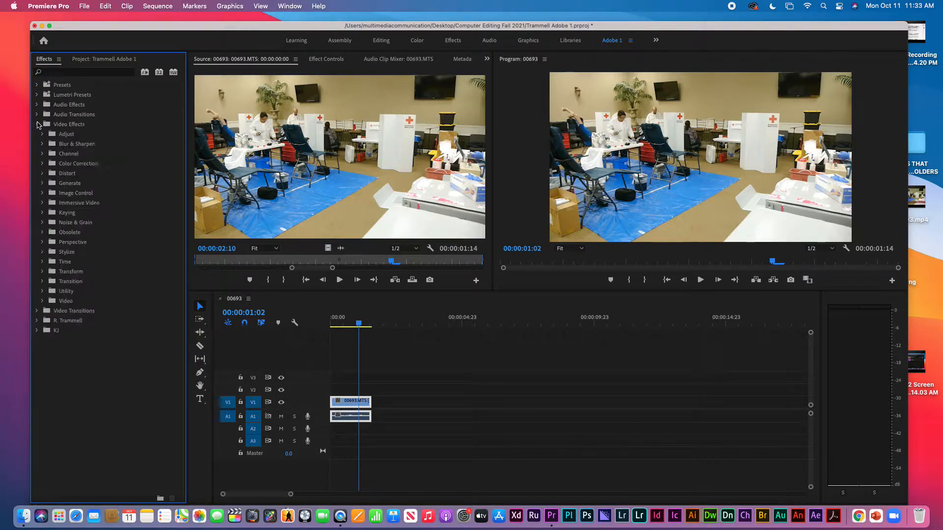
{"action": "left_click", "coordinate": [43, 134]}
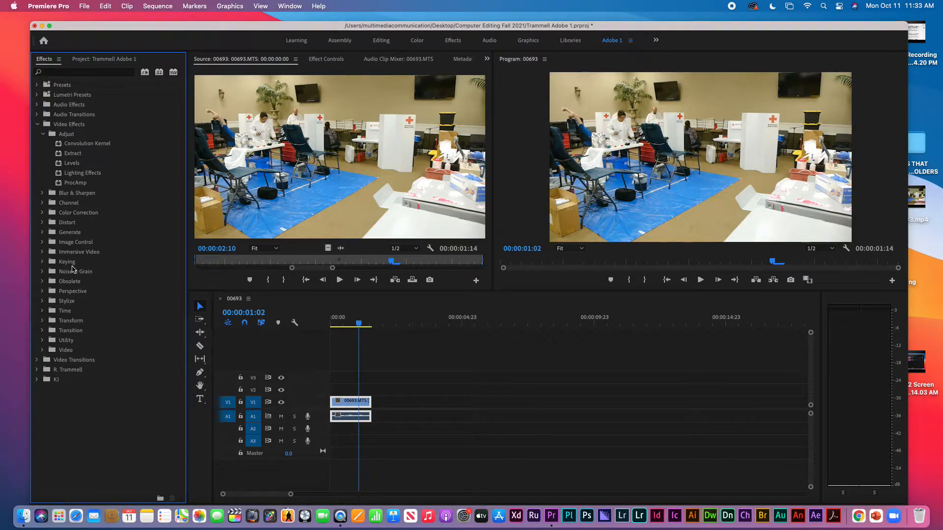
{"action": "left_click", "coordinate": [38, 125]}
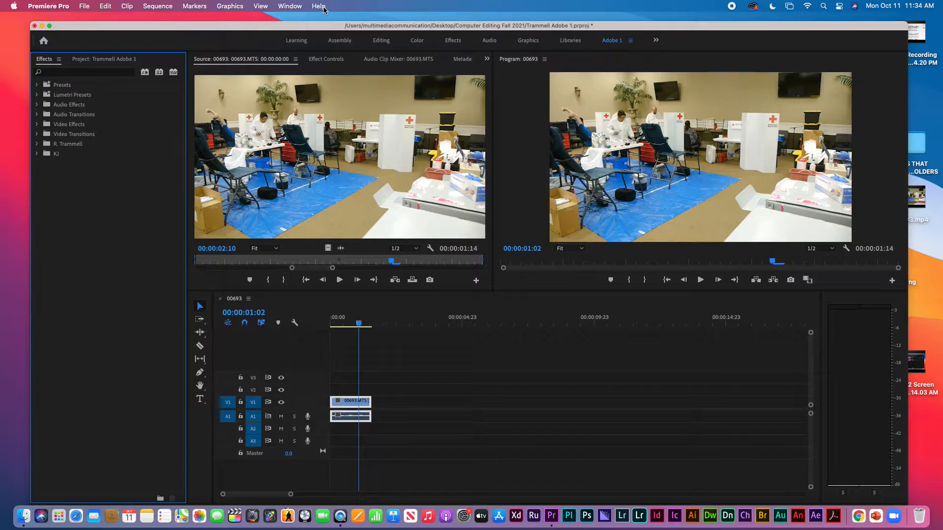
In Effect Controls, scrub Position and Scale, then reset them to 960, 540 and 100
{"action": "left_click", "coordinate": [333, 62]}
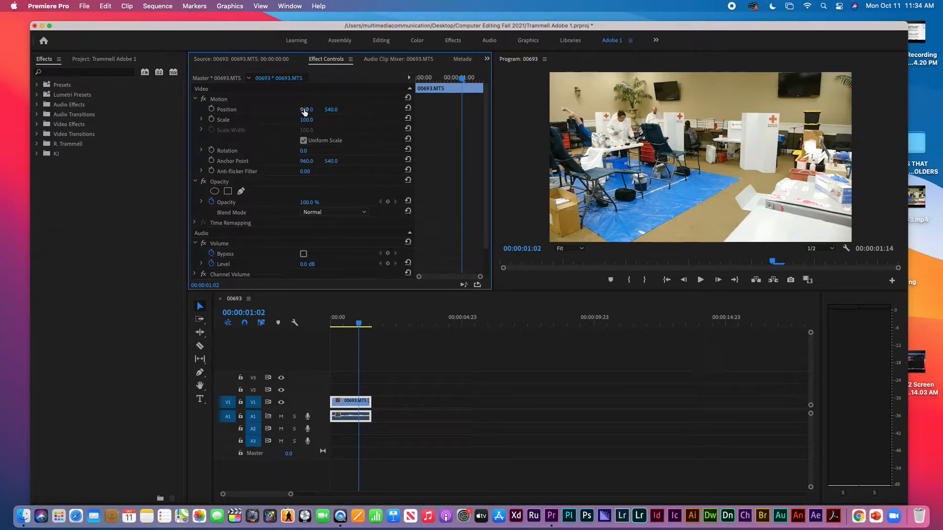
{"action": "left_click_drag", "start_coordinate": [310, 113], "coordinate": [268, 109]}
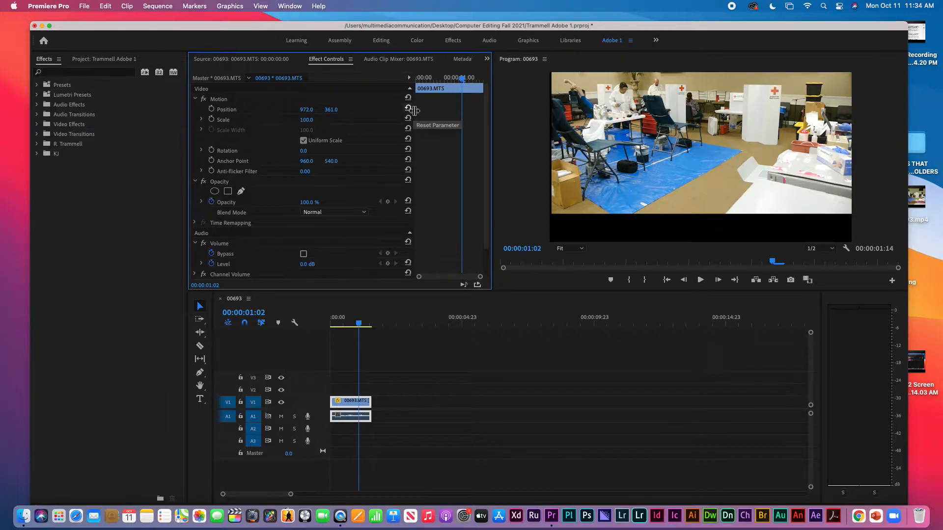
{"action": "left_click_drag", "start_coordinate": [330, 109], "coordinate": [389, 114]}
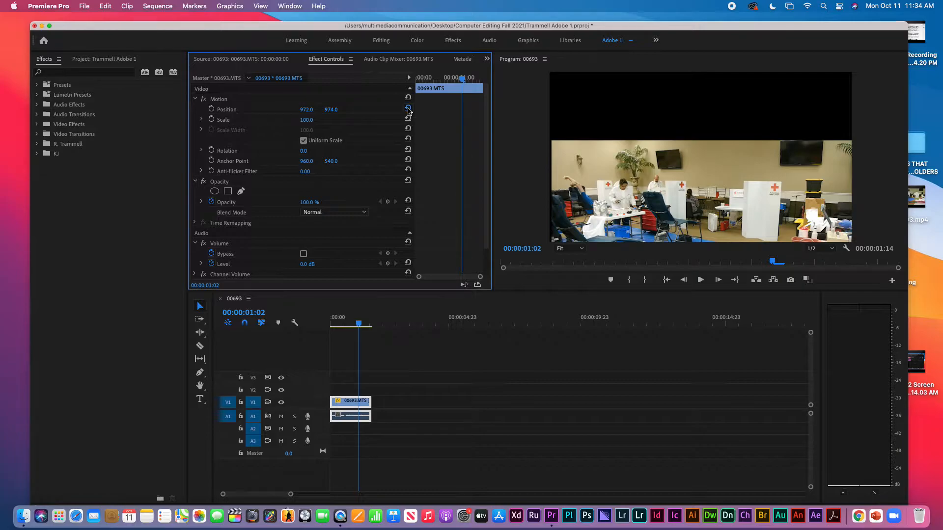
{"action": "left_click", "coordinate": [408, 108]}
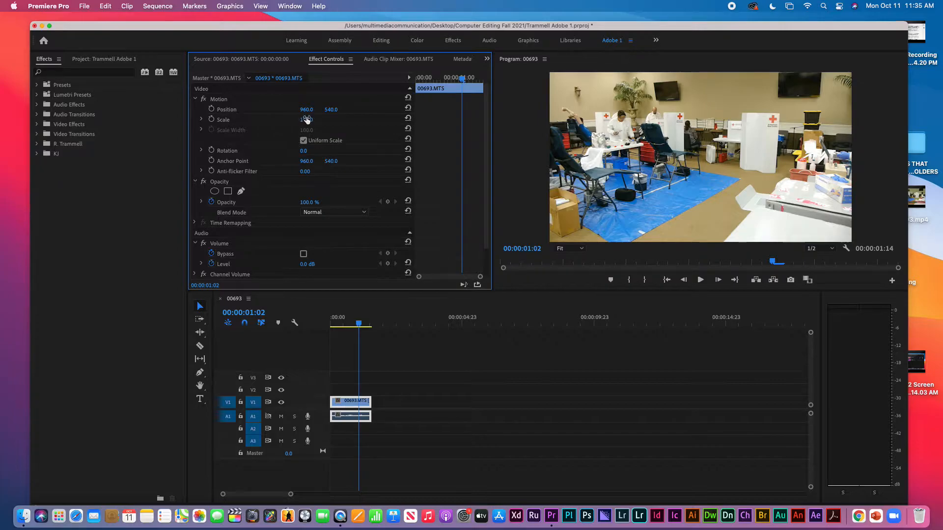
{"action": "left_click_drag", "start_coordinate": [307, 123], "coordinate": [314, 121]}
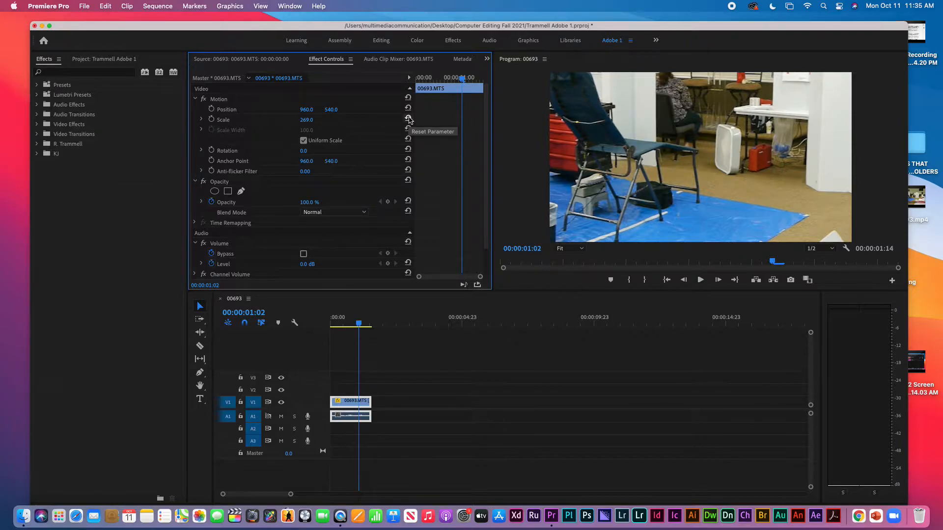
{"action": "left_click", "coordinate": [408, 119]}
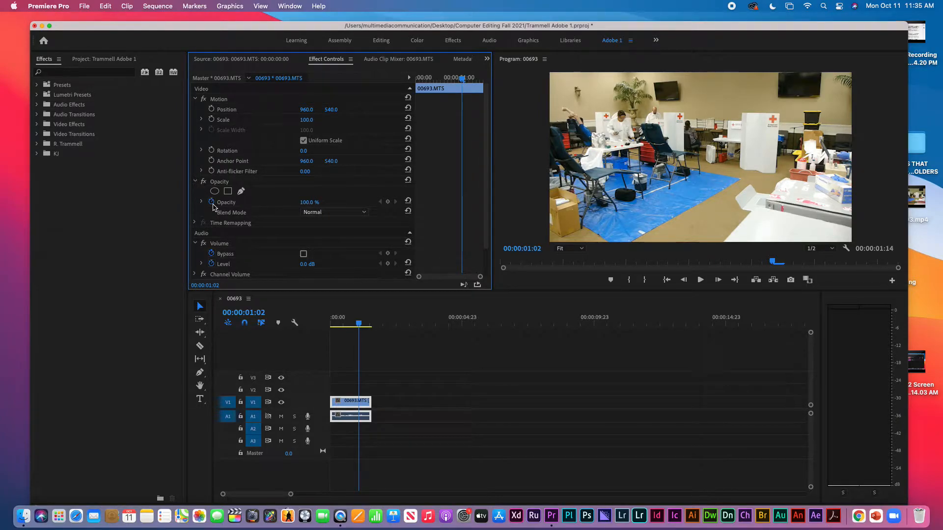
{"action": "left_click", "coordinate": [213, 206]}
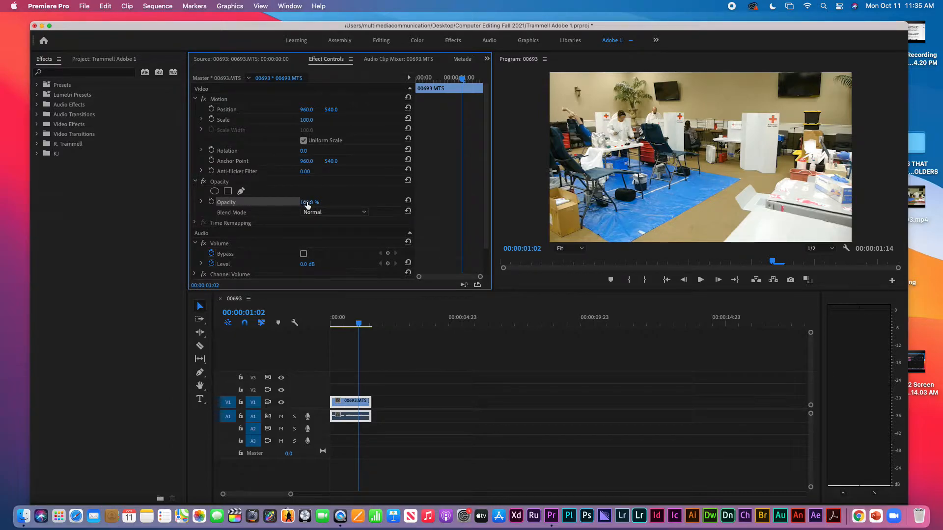
{"action": "mouse_move", "coordinate": [308, 203]}
{"action": "left_mouse_down"}
{"action": "mouse_move", "coordinate": [275, 203]}
{"action": "mouse_move", "coordinate": [314, 203]}
{"action": "left_mouse_up"}
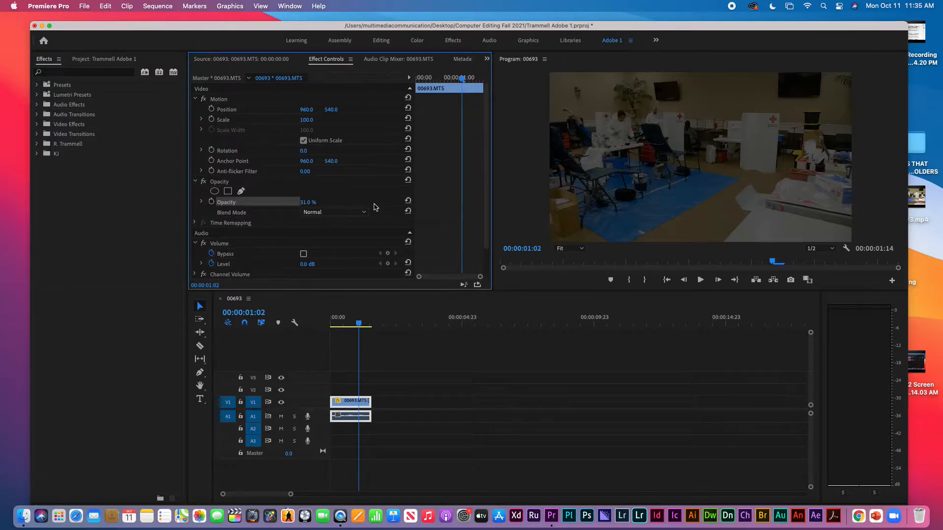
{"action": "left_click_drag", "start_coordinate": [306, 204], "coordinate": [369, 203]}
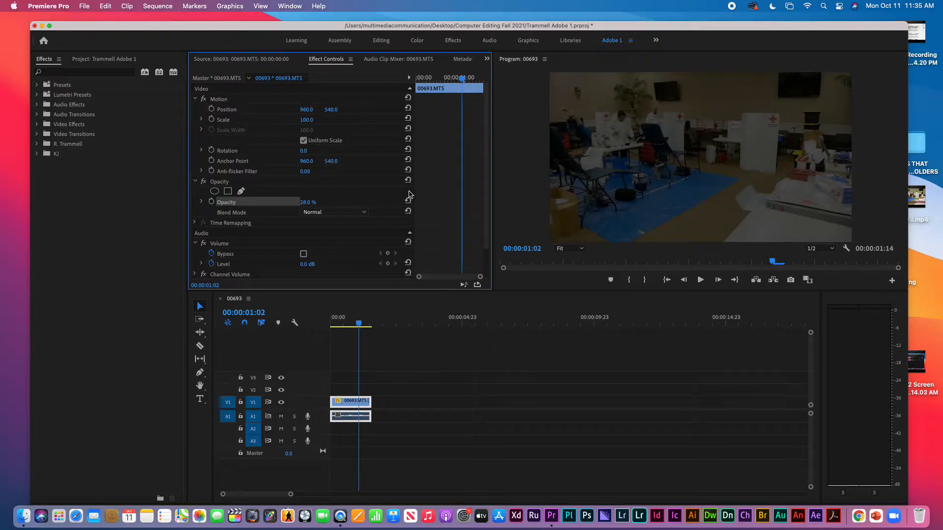
{"action": "left_click", "coordinate": [408, 202]}
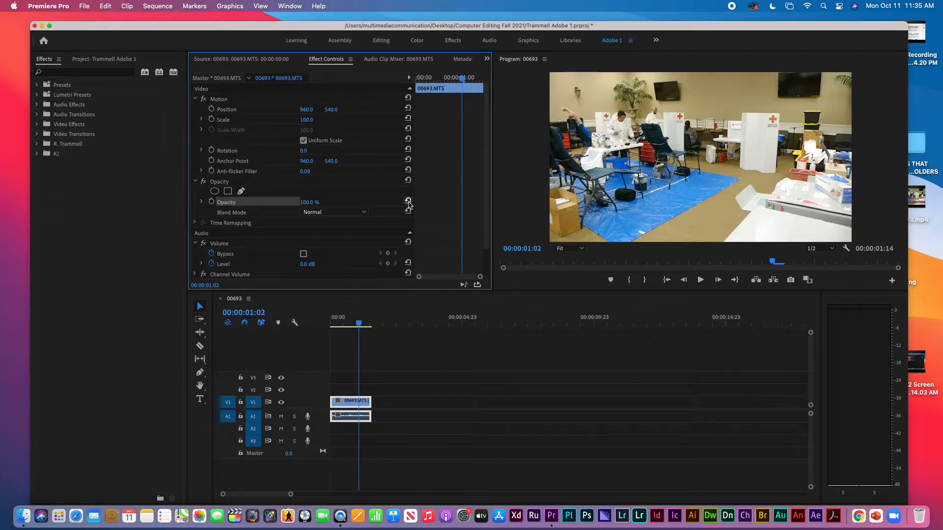
Start Scale keyframing at the clip start and shrink it to 50 at 00:00:00:17
{"action": "left_click", "coordinate": [436, 80]}
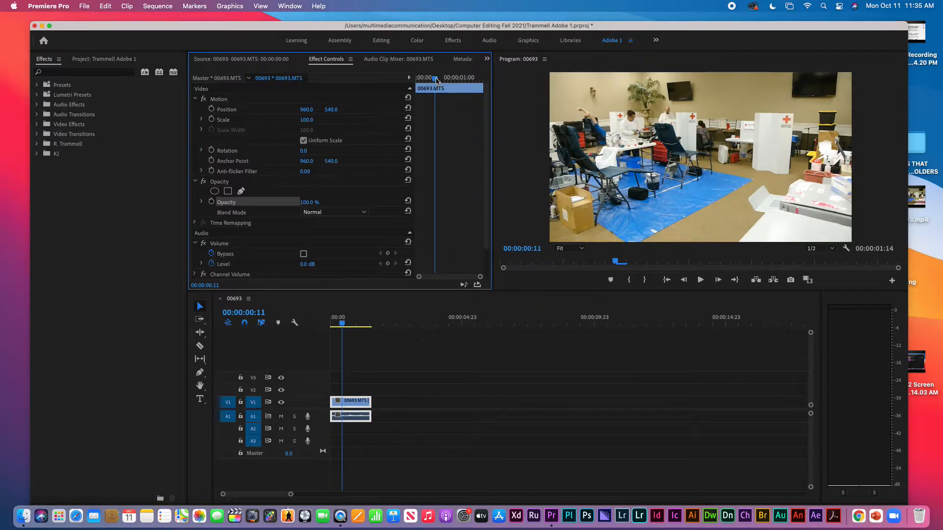
{"action": "mouse_move", "coordinate": [436, 80]}
{"action": "left_mouse_down"}
{"action": "mouse_move", "coordinate": [422, 78]}
{"action": "mouse_move", "coordinate": [431, 78]}
{"action": "left_mouse_up"}
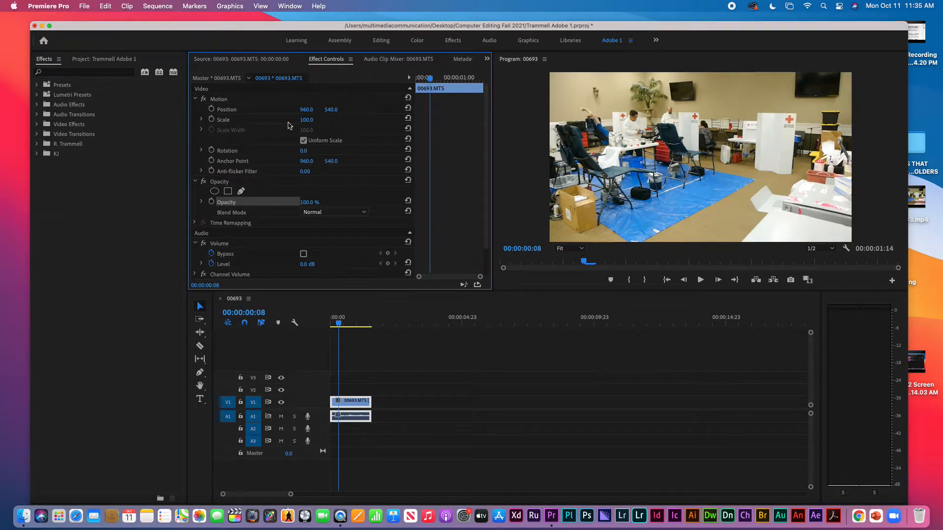
{"action": "left_click_drag", "start_coordinate": [433, 80], "coordinate": [417, 80]}
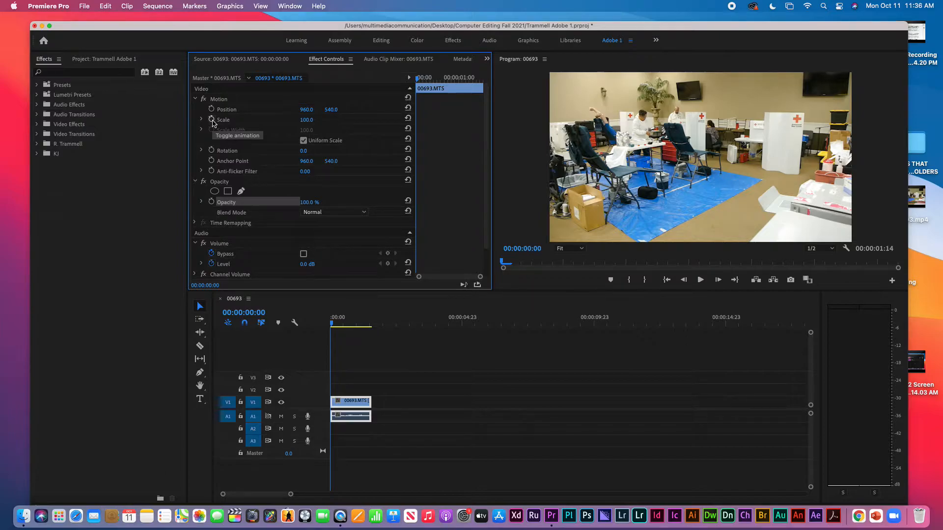
{"action": "left_click", "coordinate": [211, 121]}
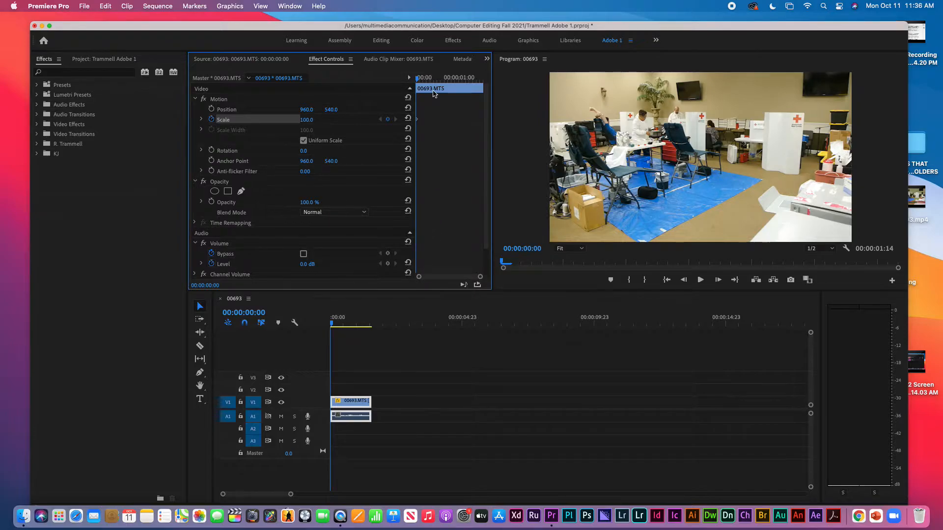
{"action": "left_click", "coordinate": [446, 80]}
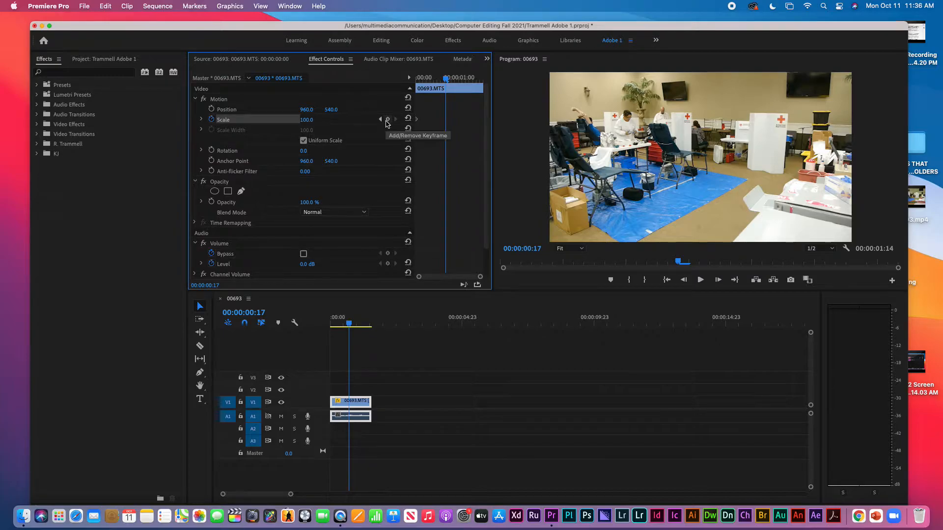
{"action": "left_click", "coordinate": [388, 121]}
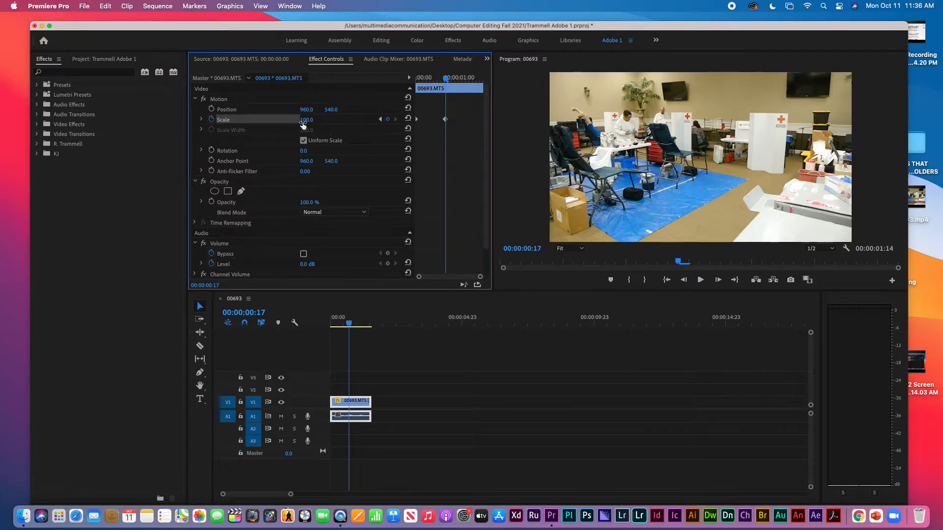
{"action": "left_click_drag", "start_coordinate": [306, 123], "coordinate": [282, 123]}
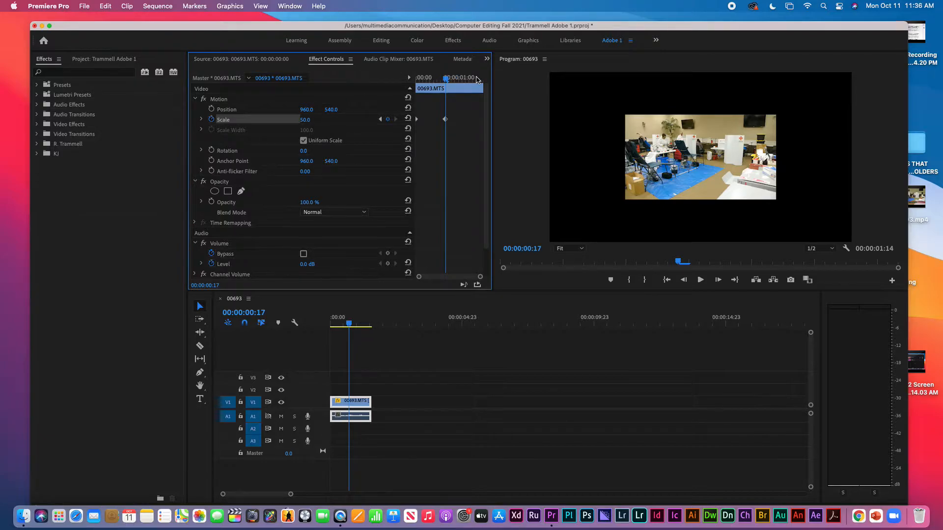
Add a Scale 100 keyframe at 00:00:01:08 and play the animation from the start
{"action": "left_click", "coordinate": [473, 77]}
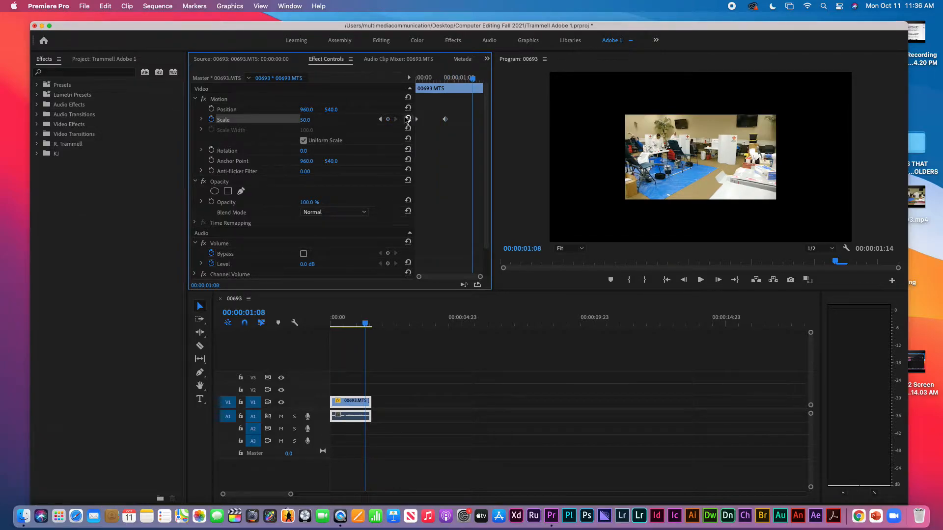
{"action": "left_click", "coordinate": [388, 118]}
{"action": "left_click", "coordinate": [313, 118]}
{"action": "type", "text": "100"}
{"action": "key", "text": "Return"}
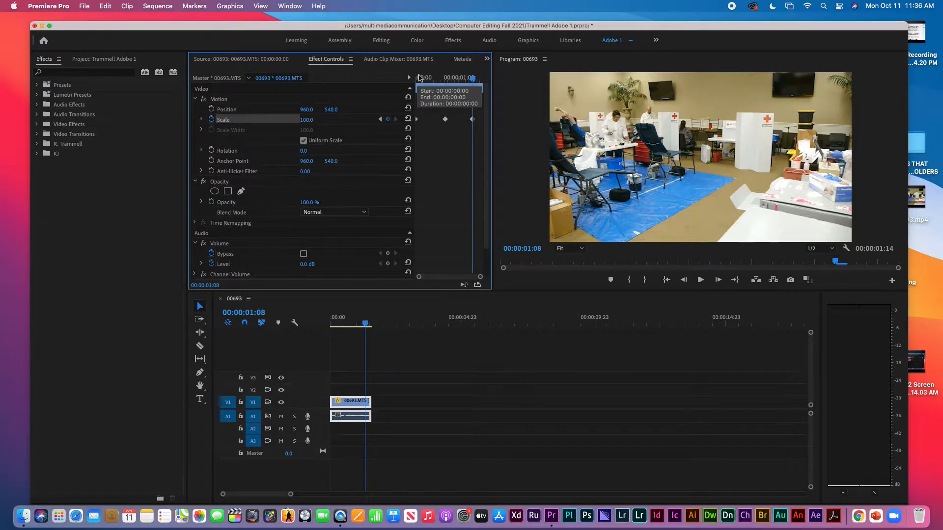
{"action": "left_click", "coordinate": [421, 78]}
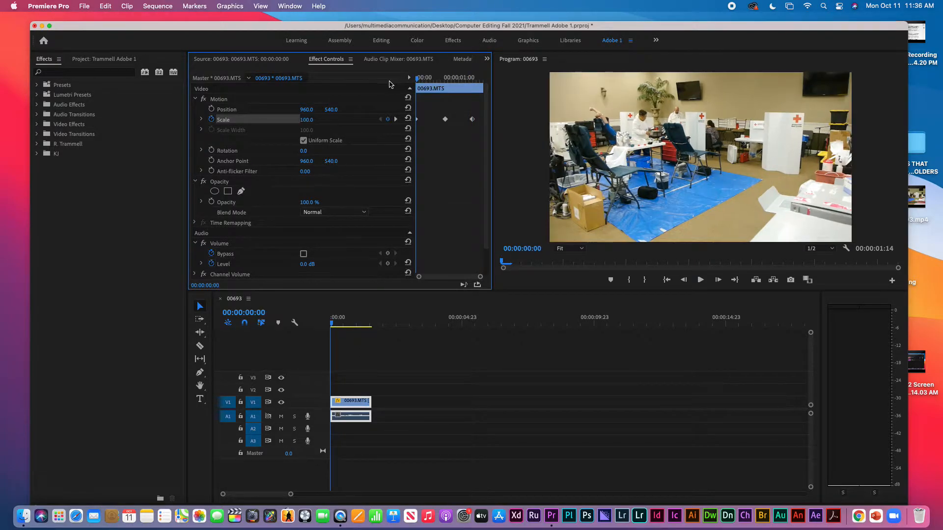
{"action": "key", "text": "space"}
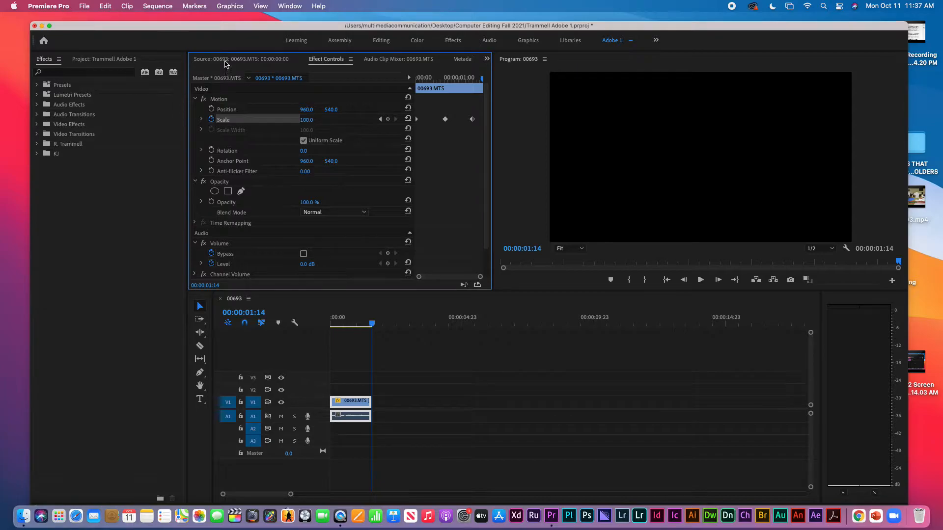
Place 02085.MTS from the Project bin on the timeline after 00693
{"action": "left_click", "coordinate": [225, 61]}
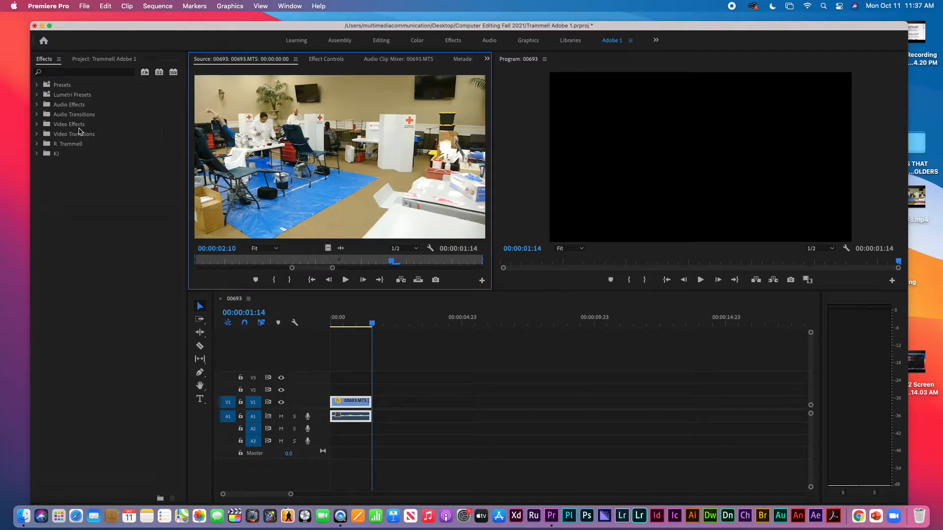
{"action": "left_click", "coordinate": [100, 59]}
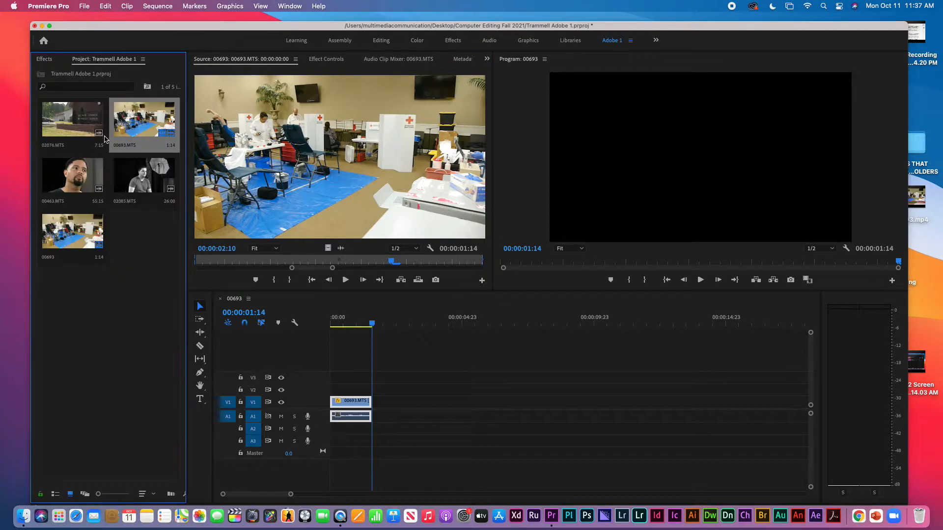
{"action": "left_click", "coordinate": [145, 177]}
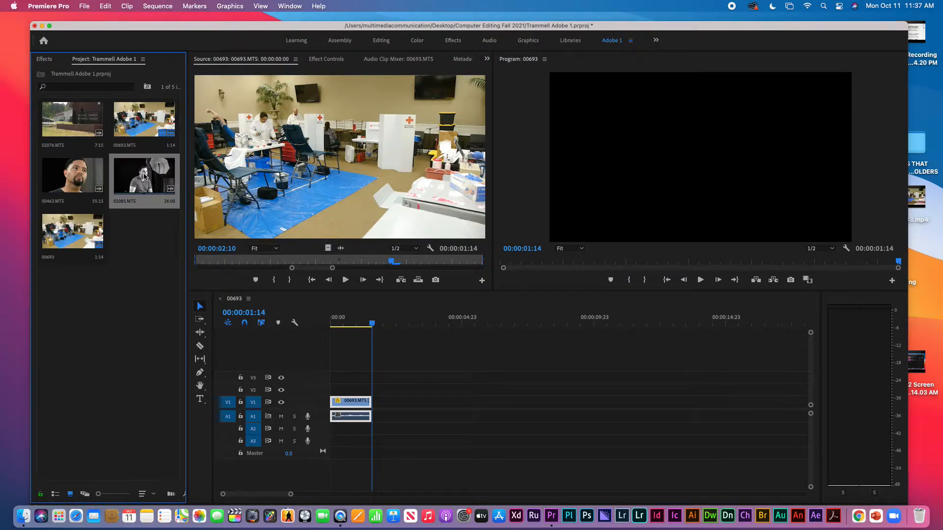
{"action": "left_click_drag", "start_coordinate": [145, 176], "coordinate": [378, 409]}
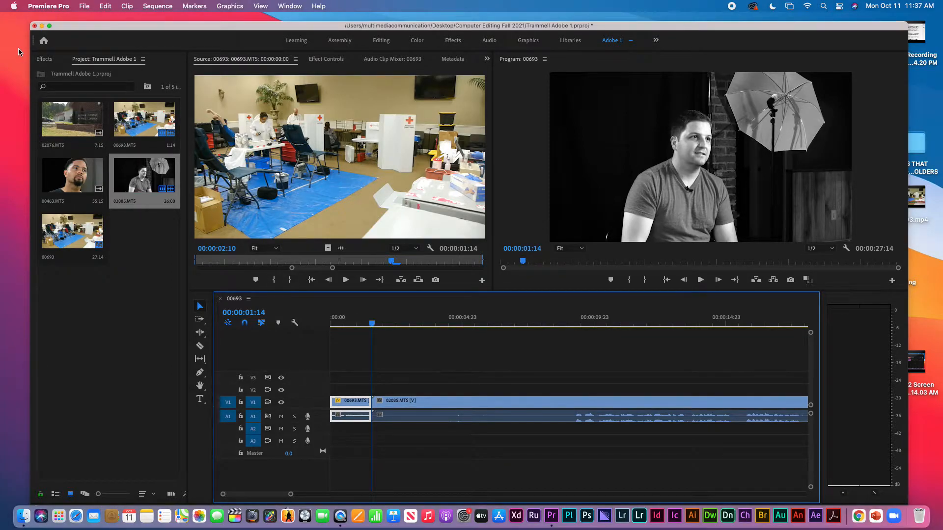
Select Page Turn under Effects > Video Transitions > Page Peel
{"action": "left_click", "coordinate": [44, 59]}
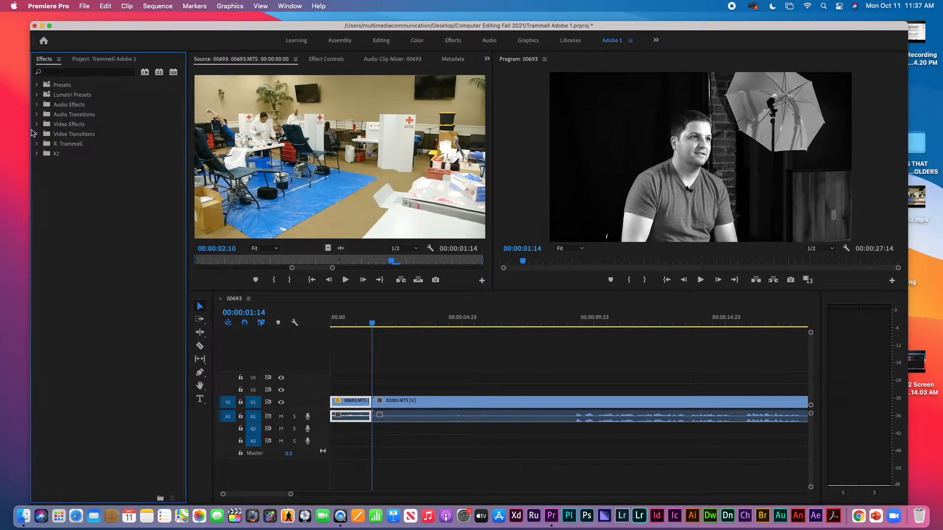
{"action": "left_click", "coordinate": [36, 134]}
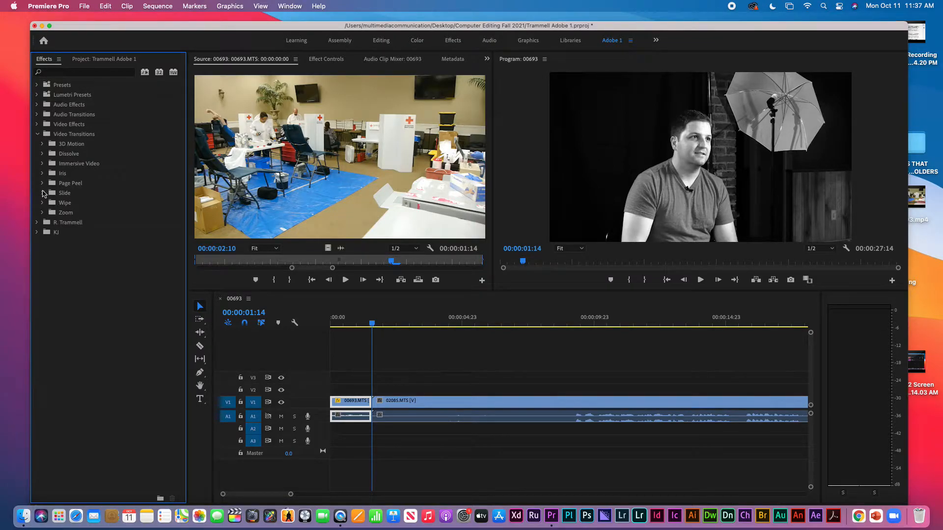
{"action": "left_click", "coordinate": [42, 186]}
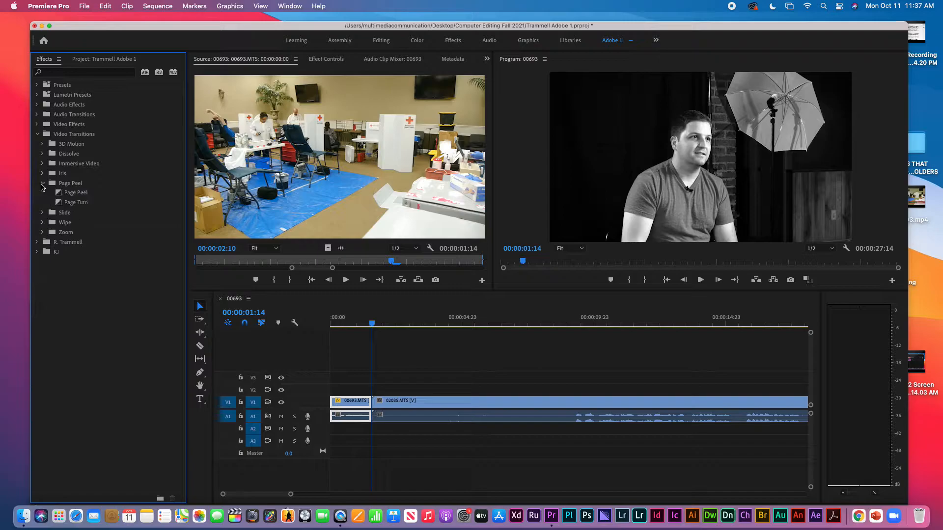
{"action": "left_click", "coordinate": [62, 205]}
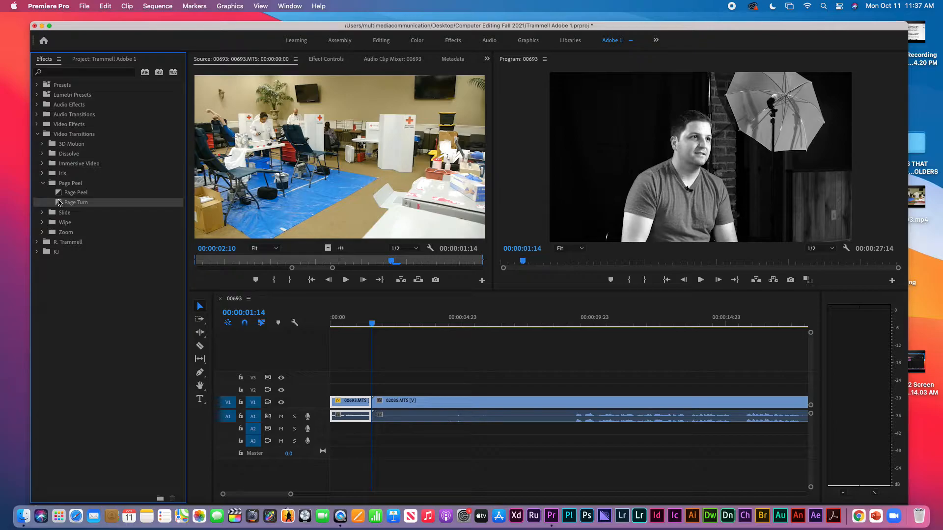
Apply Page Turn at the 00693/02085 cut, preview it, then shorten it to a sliver
{"action": "left_click_drag", "start_coordinate": [59, 203], "coordinate": [374, 410]}
{"action": "mouse_move", "coordinate": [373, 408]}
{"action": "left_mouse_down"}
{"action": "mouse_move", "coordinate": [361, 403]}
{"action": "mouse_move", "coordinate": [372, 406]}
{"action": "left_mouse_up"}
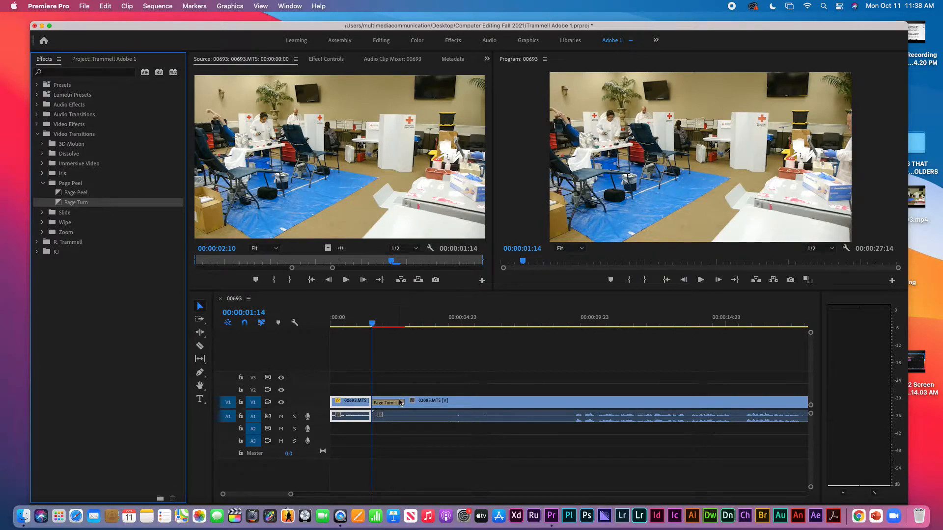
{"action": "left_click", "coordinate": [438, 403]}
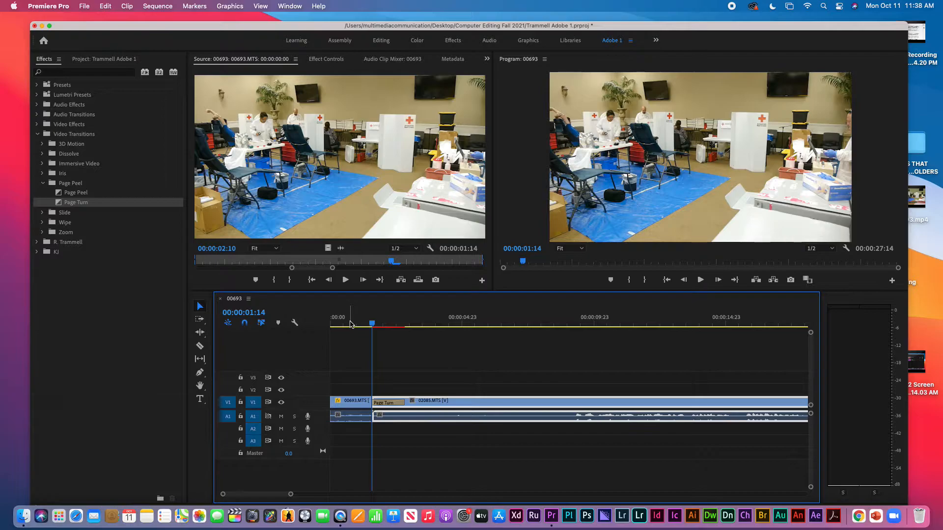
{"action": "left_click", "coordinate": [332, 322]}
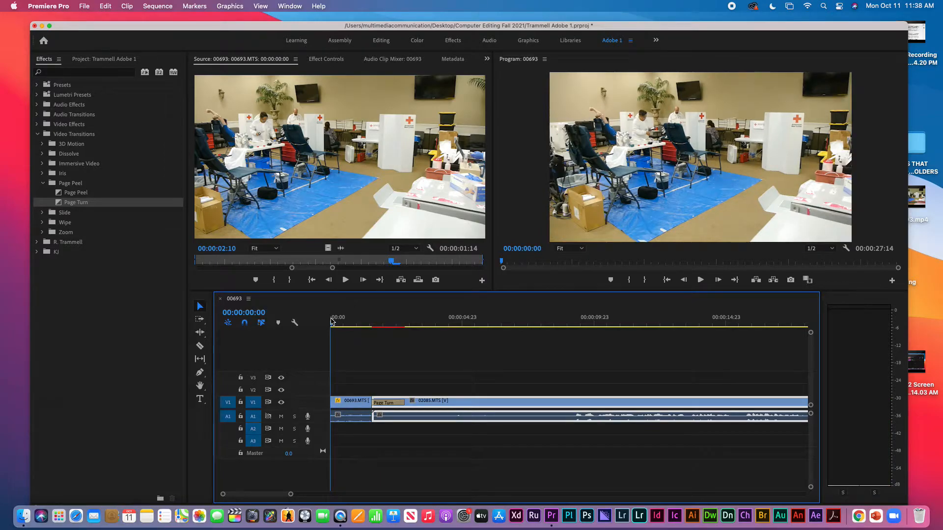
{"action": "key", "text": "space"}
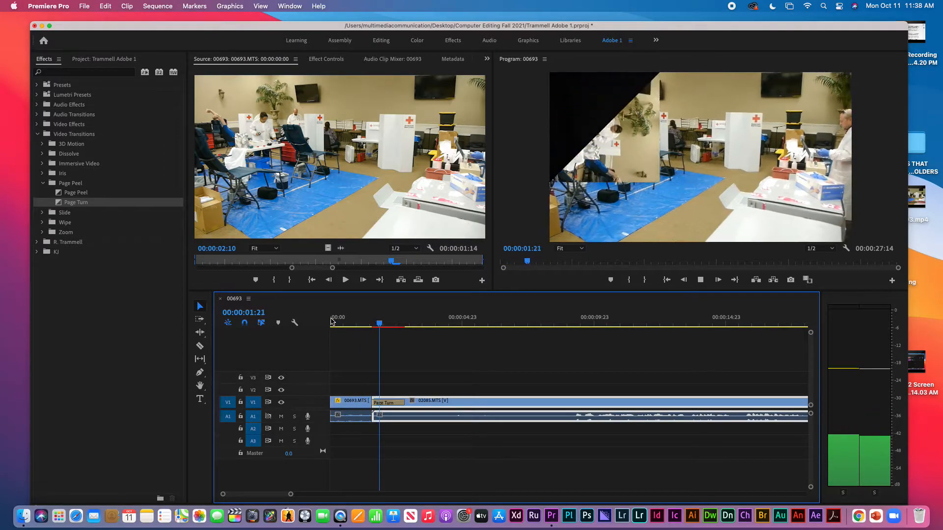
{"action": "key", "text": "space"}
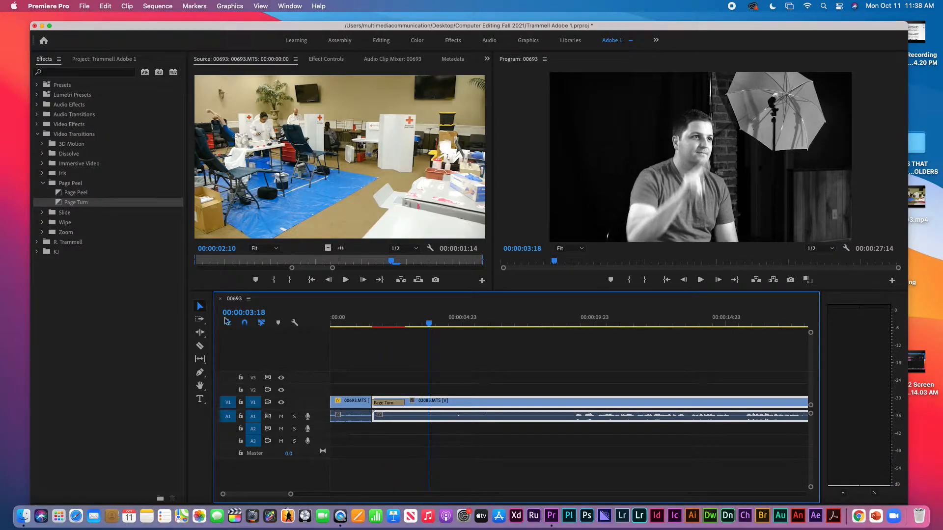
{"action": "left_click", "coordinate": [400, 406]}
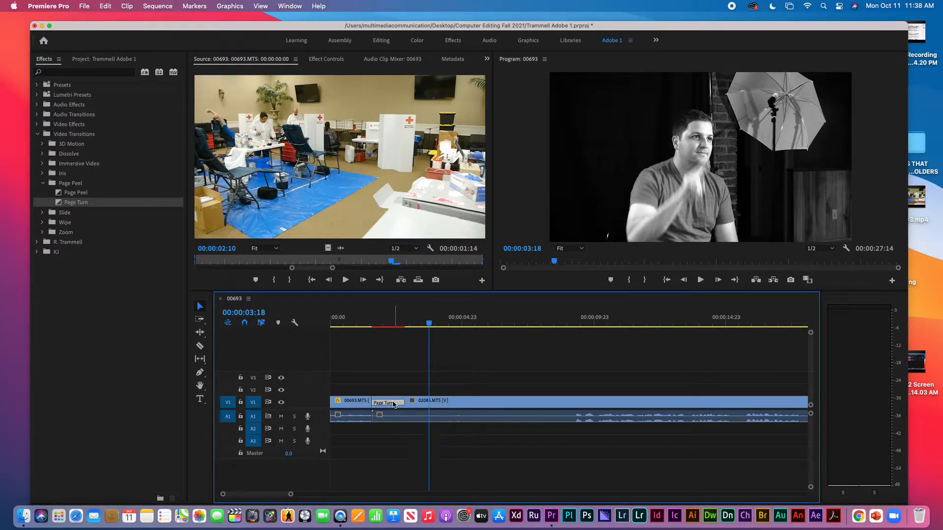
{"action": "left_click_drag", "start_coordinate": [392, 404], "coordinate": [422, 410]}
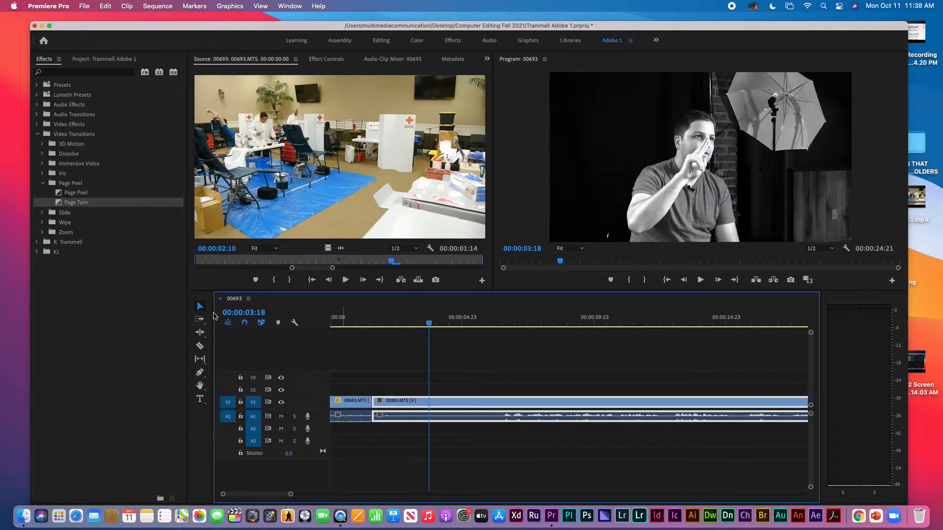
Drop Page Peel onto the 00693/02085 edit and preview it from near the start
{"action": "left_click", "coordinate": [63, 195]}
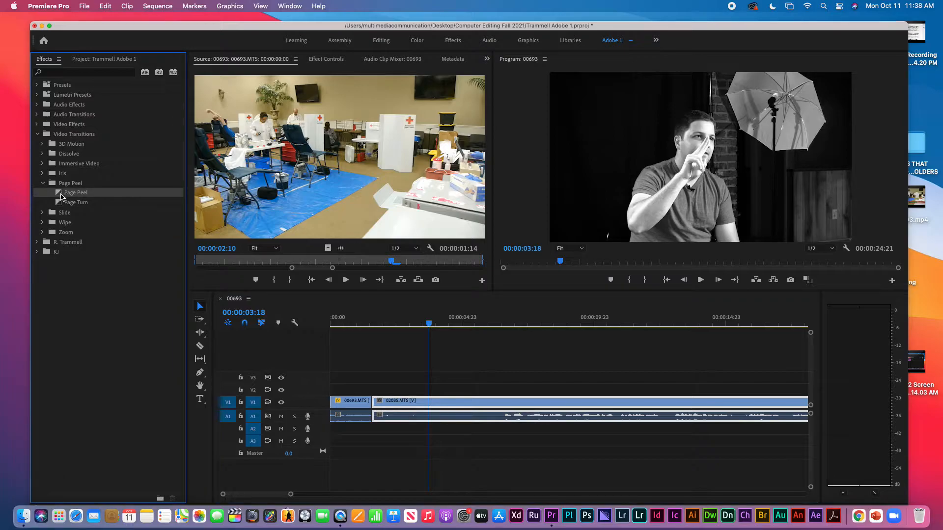
{"action": "left_click_drag", "start_coordinate": [60, 197], "coordinate": [379, 404]}
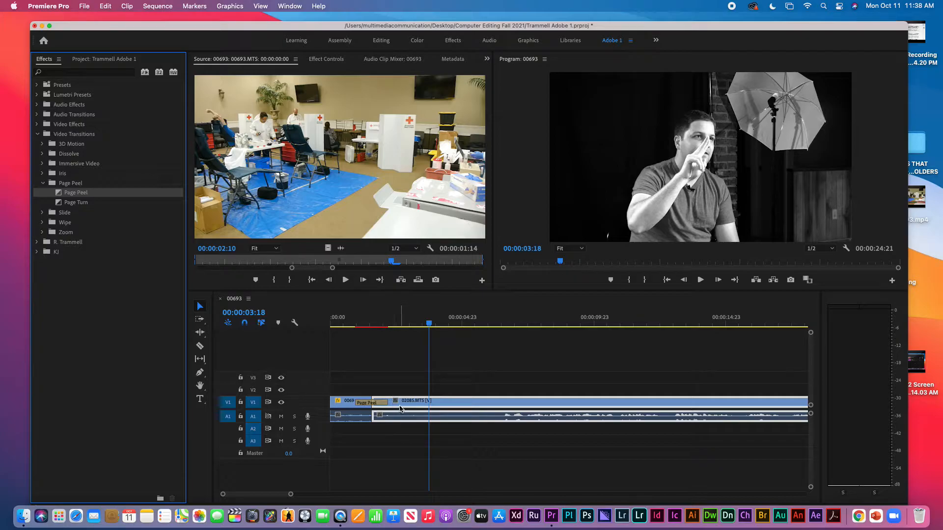
{"action": "left_click", "coordinate": [339, 317]}
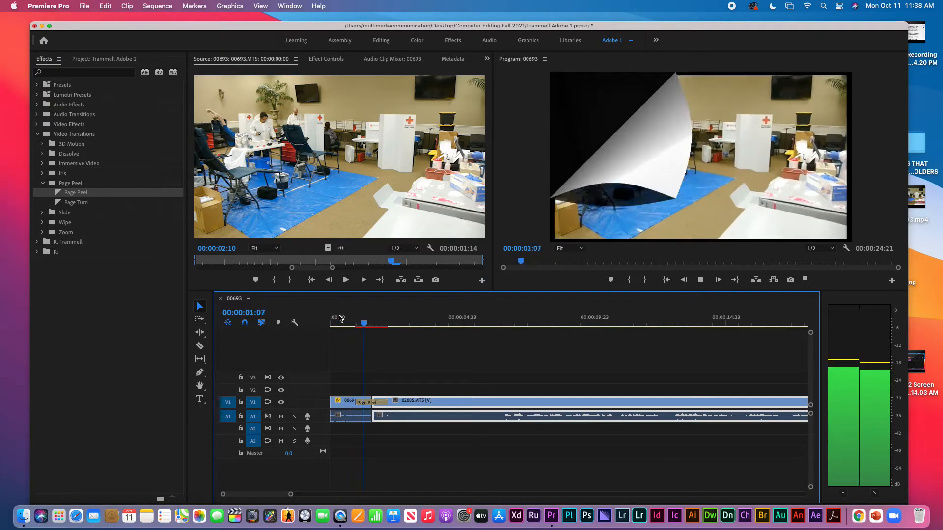
{"action": "key", "text": "space"}
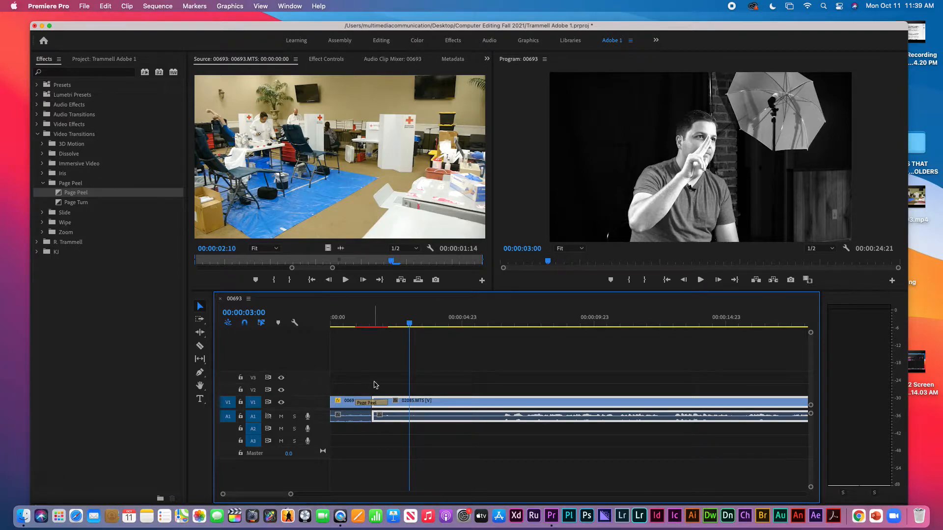
Delete the first clip and move 02085.MTS to the start of the sequence
{"action": "left_click", "coordinate": [347, 415]}
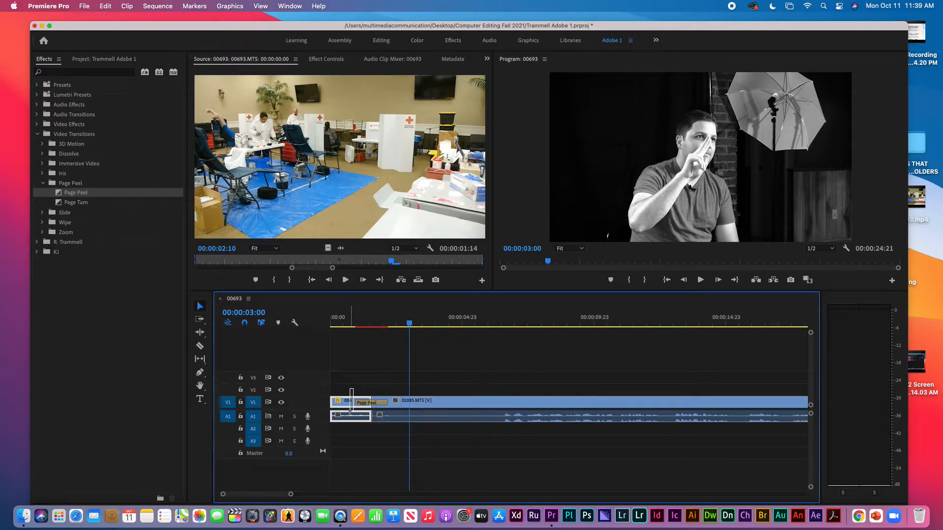
{"action": "key", "text": "Delete"}
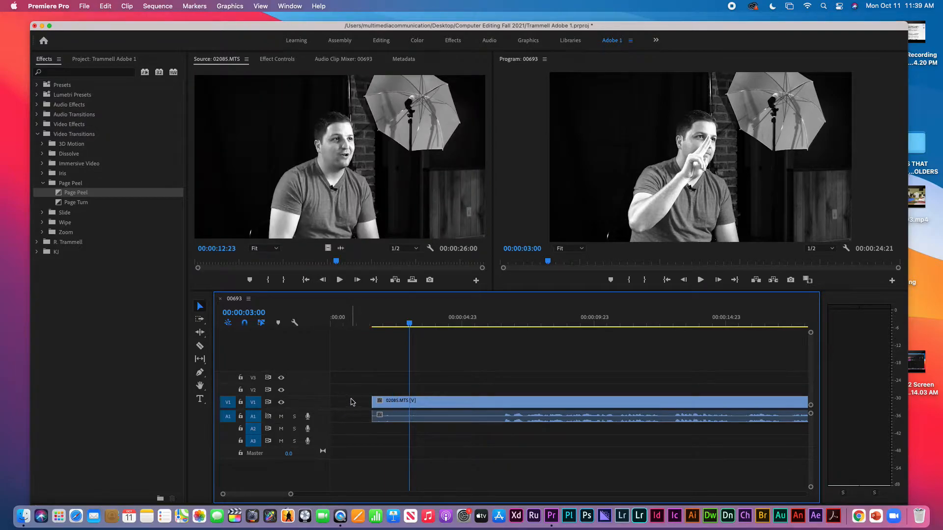
{"action": "left_click", "coordinate": [351, 404]}
{"action": "key", "text": "Delete"}
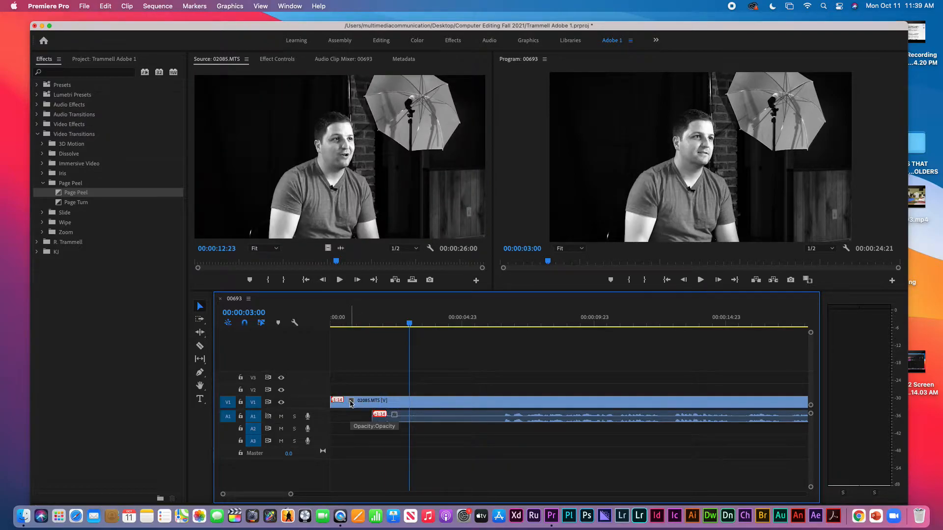
{"action": "key", "text": "super+z"}
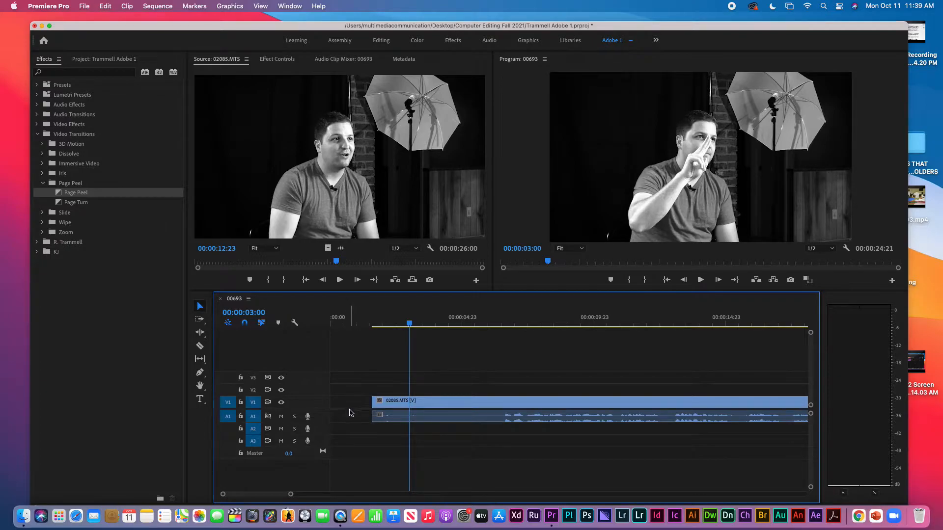
{"action": "left_click_drag", "start_coordinate": [347, 386], "coordinate": [394, 433]}
{"action": "left_click_drag", "start_coordinate": [388, 401], "coordinate": [348, 401]}
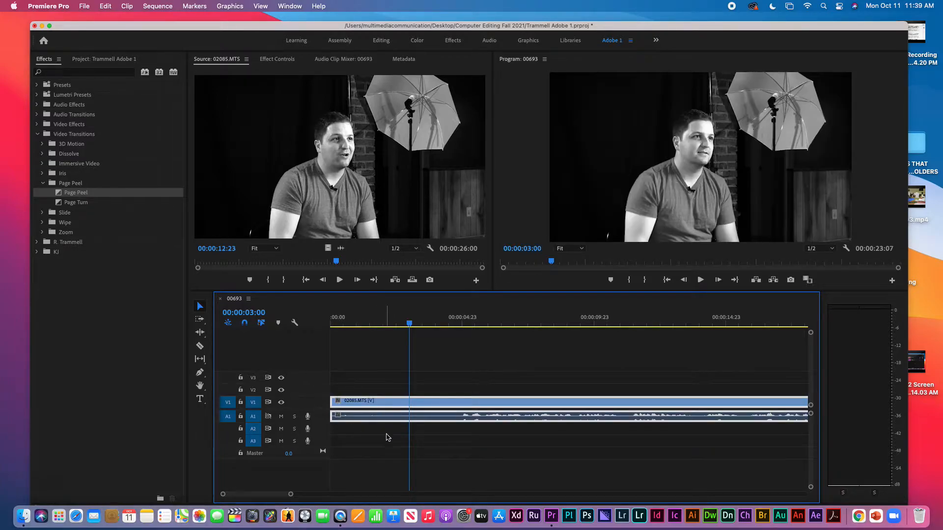
Split 02085.MTS at 00:00:06:20 and delete the part after it
{"action": "key", "text": "minus"}
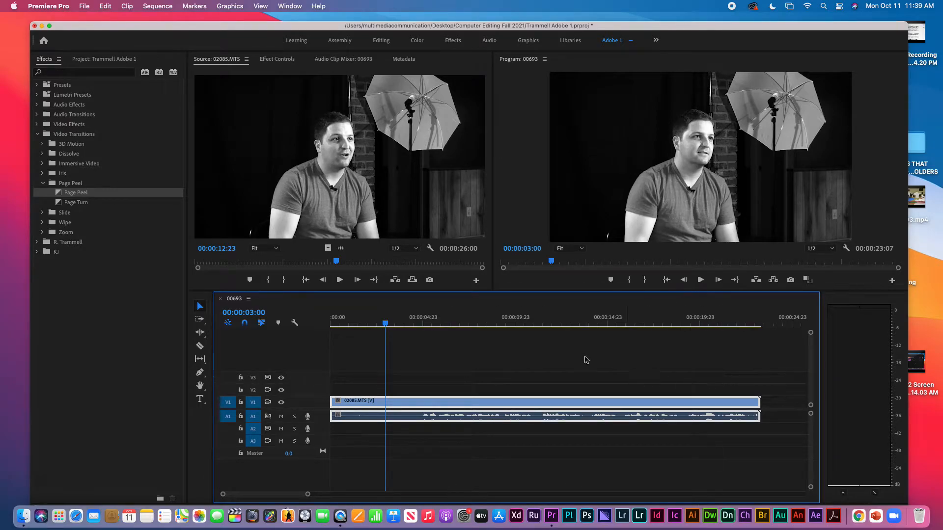
{"action": "left_click", "coordinate": [457, 312]}
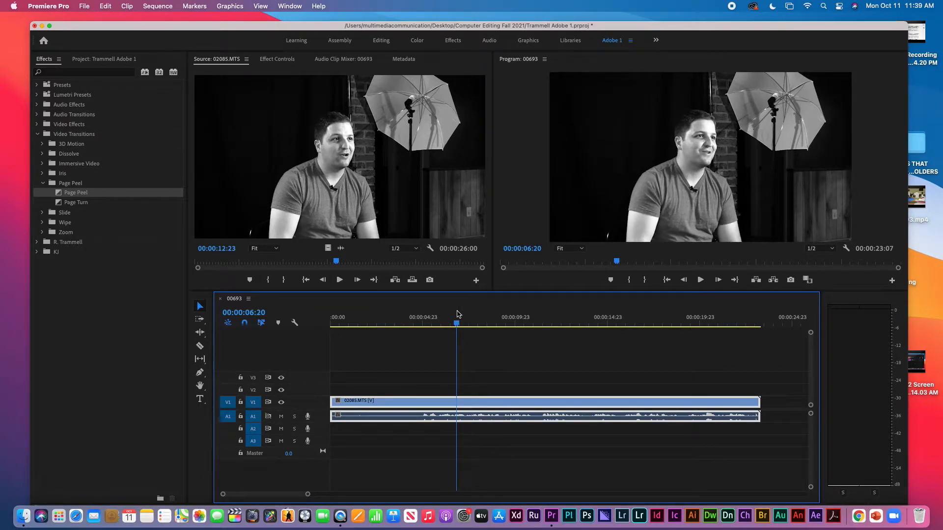
{"action": "key", "text": "super+k"}
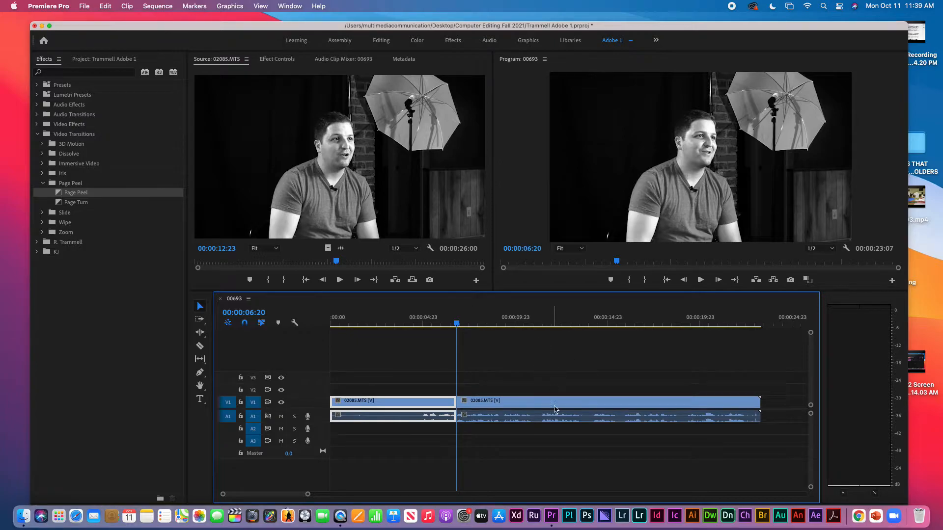
{"action": "left_click_drag", "start_coordinate": [516, 380], "coordinate": [503, 428]}
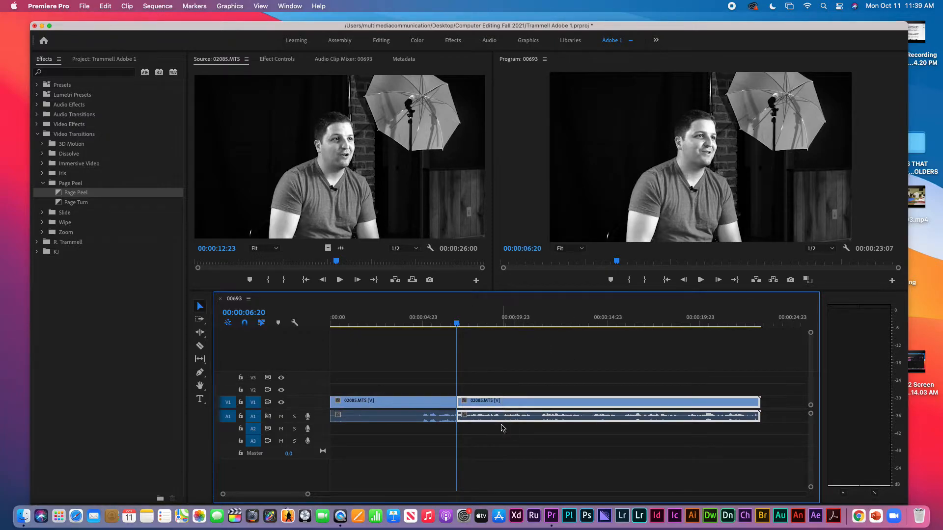
{"action": "key", "text": "Delete"}
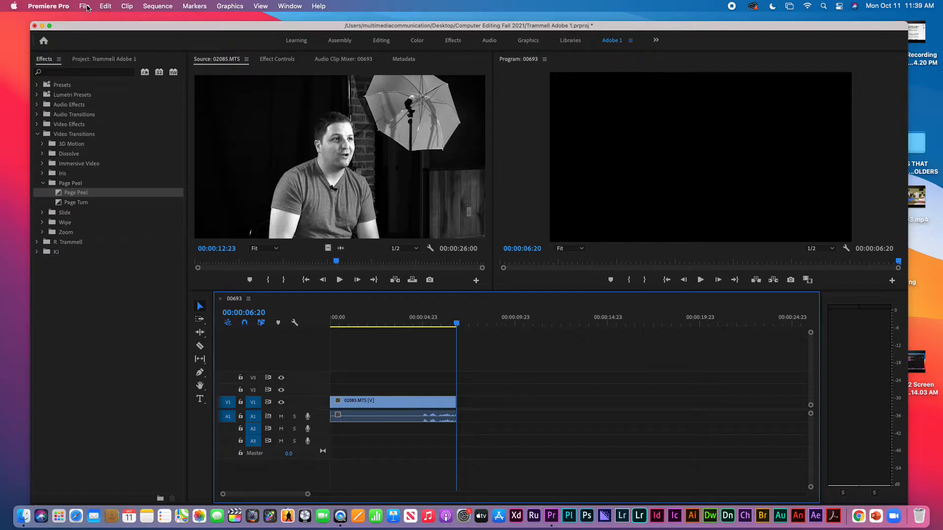
Create a legacy title via File > New, named 'Practice Title' at 1920×1080, 23.976 fps
{"action": "left_click", "coordinate": [87, 8]}
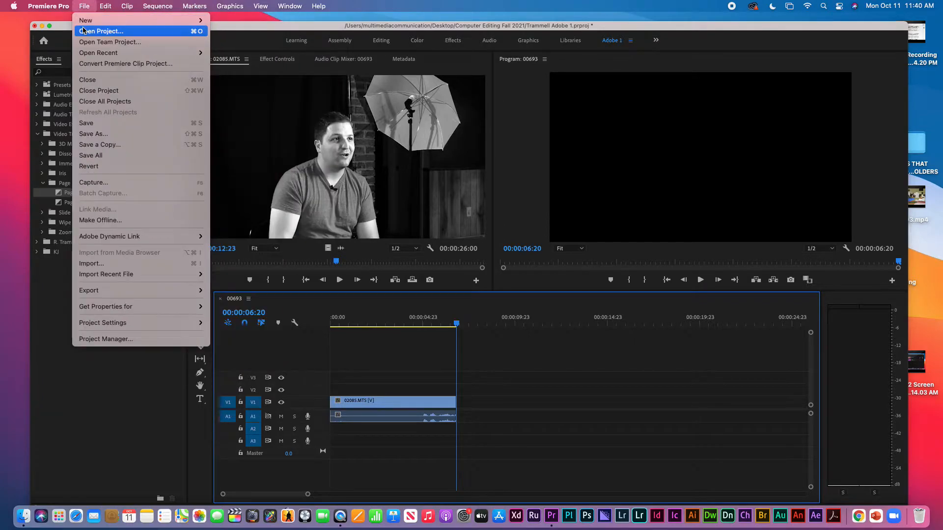
{"action": "mouse_move", "coordinate": [150, 21]}
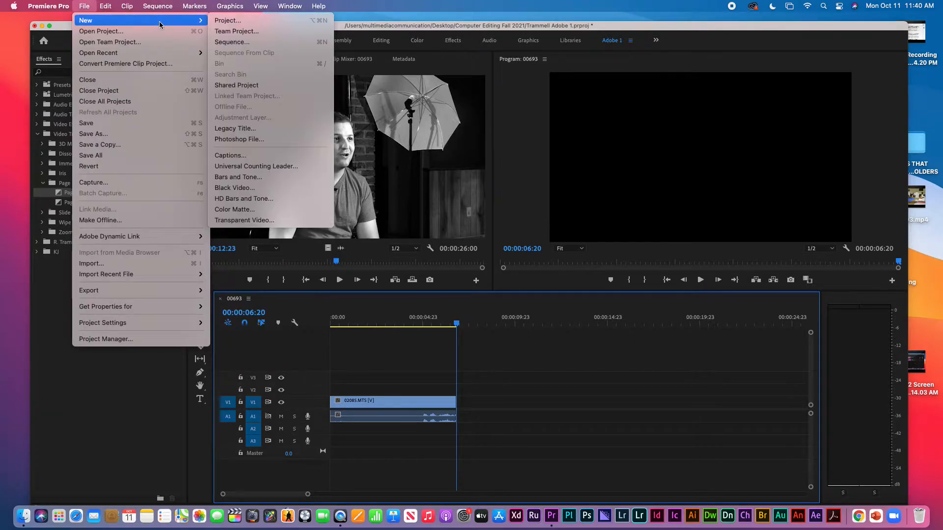
{"action": "left_click", "coordinate": [235, 129]}
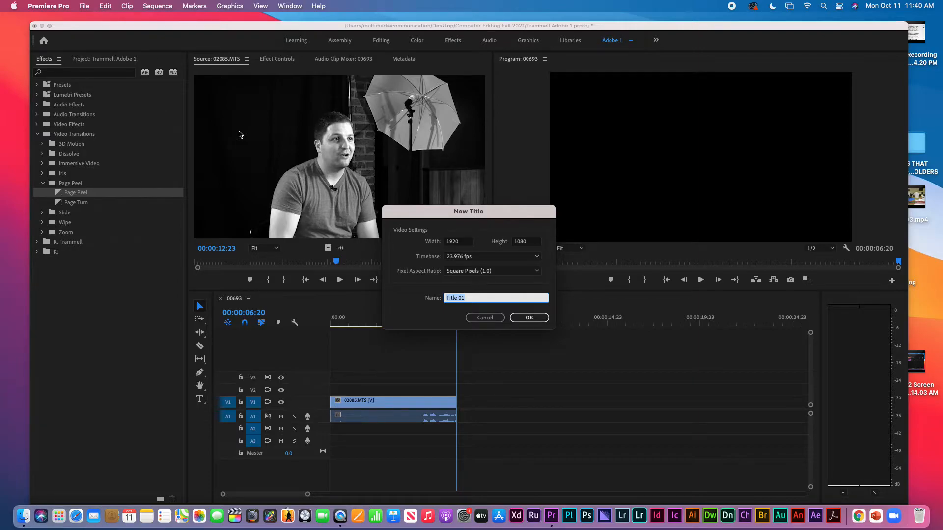
{"action": "type", "text": "T"}
{"action": "key", "text": "BackSpace"}
{"action": "type", "text": "Practice"}
{"action": "left_click", "coordinate": [530, 320]}
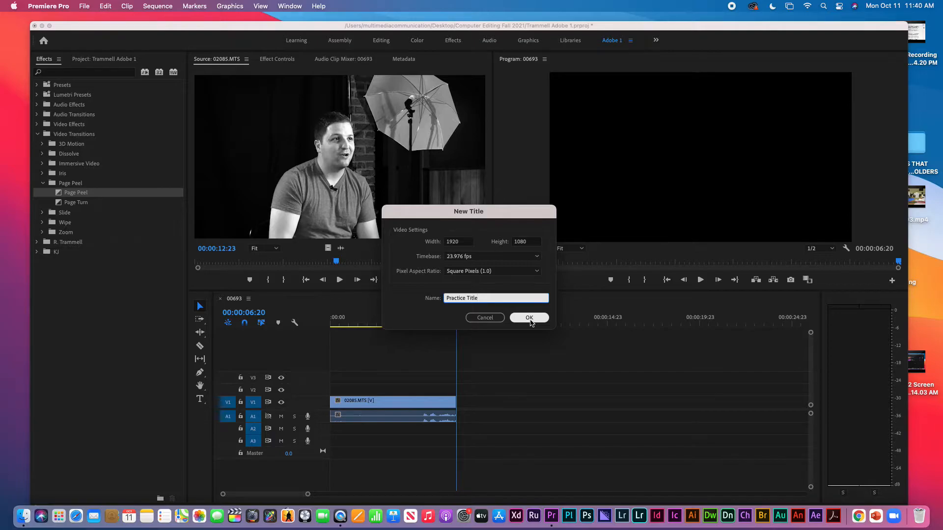
Open the Practice Title editor, enlarge it, and show the 00:00:03:08 interview frame behind it
{"action": "left_click", "coordinate": [530, 319]}
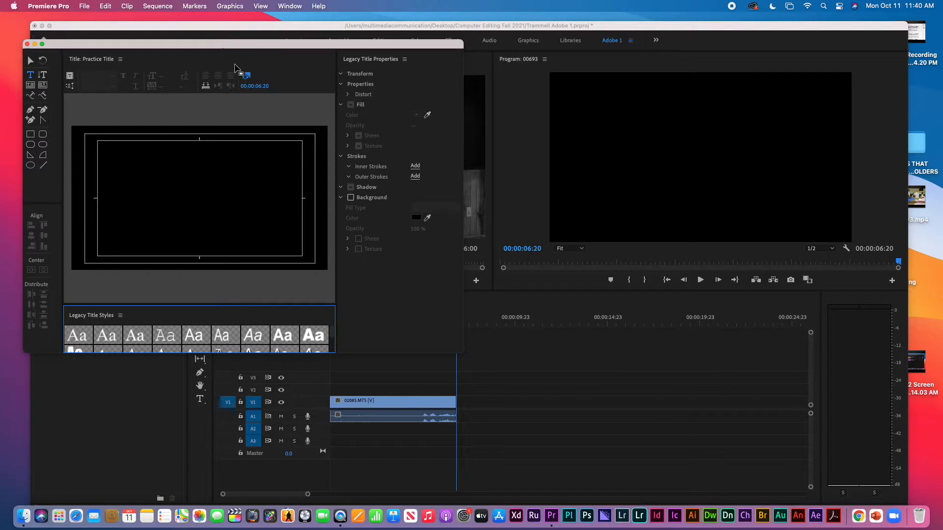
{"action": "left_click_drag", "start_coordinate": [214, 48], "coordinate": [391, 60]}
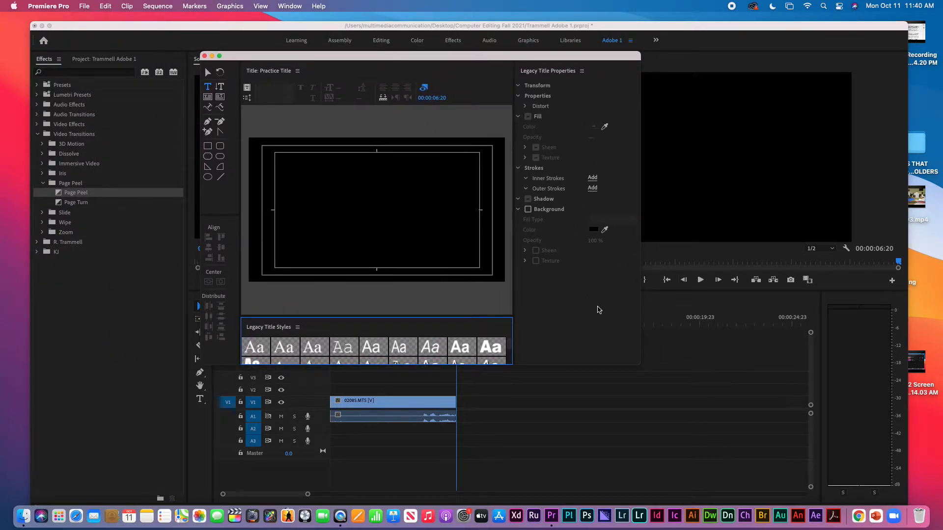
{"action": "left_click_drag", "start_coordinate": [642, 366], "coordinate": [685, 392]}
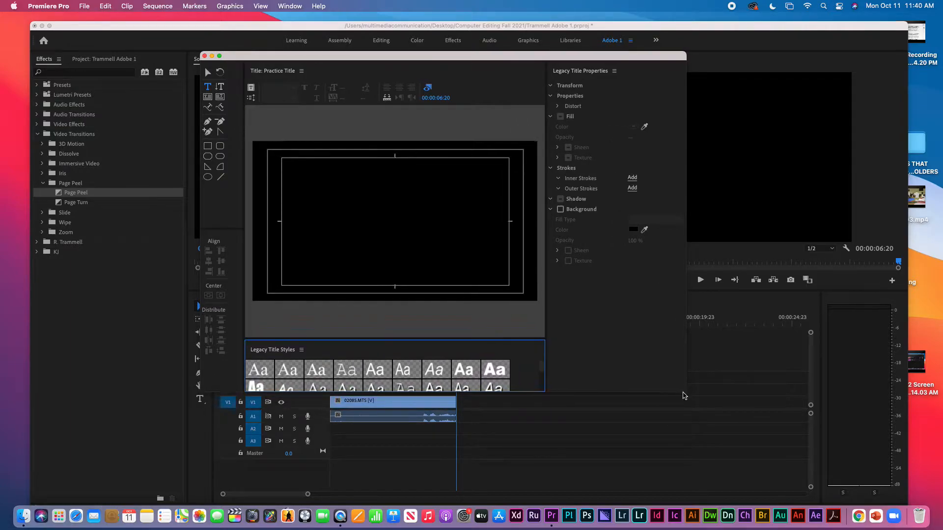
{"action": "left_click_drag", "start_coordinate": [361, 57], "coordinate": [590, 48]}
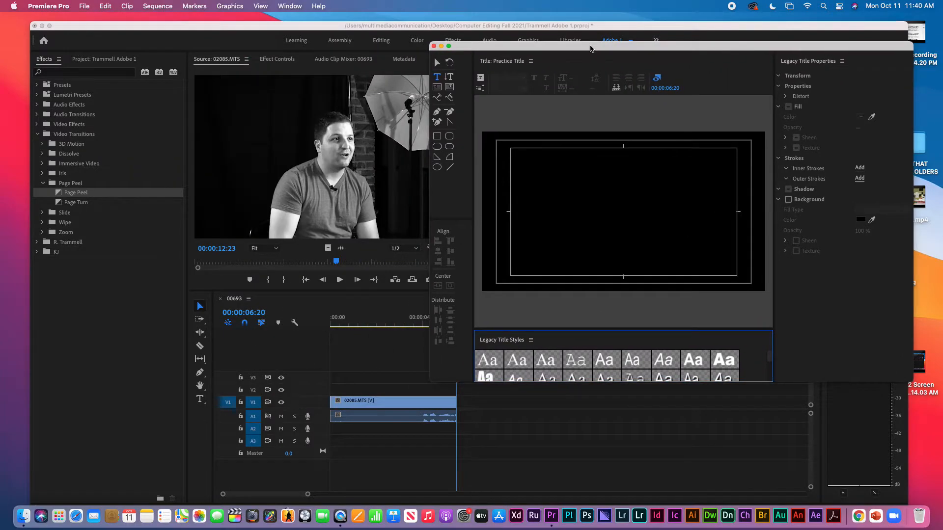
{"action": "left_click", "coordinate": [392, 323]}
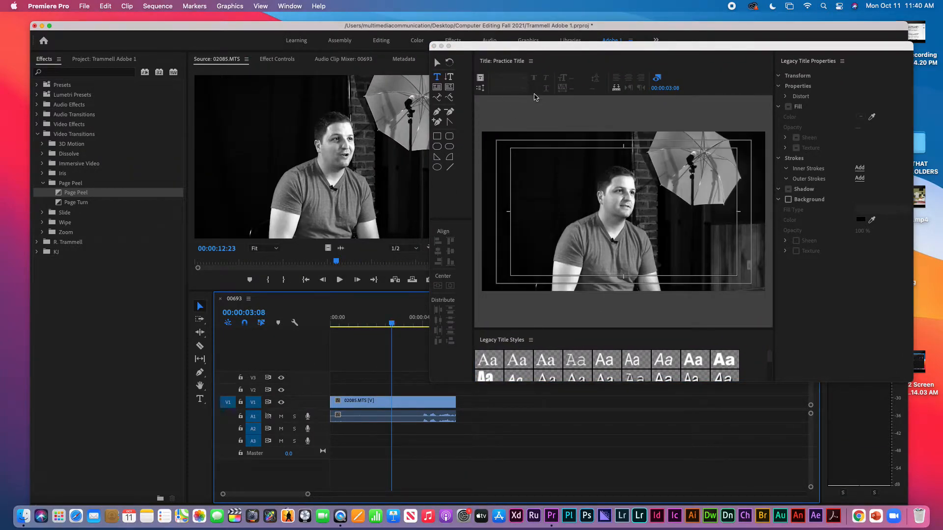
{"action": "left_click_drag", "start_coordinate": [600, 51], "coordinate": [377, 47]}
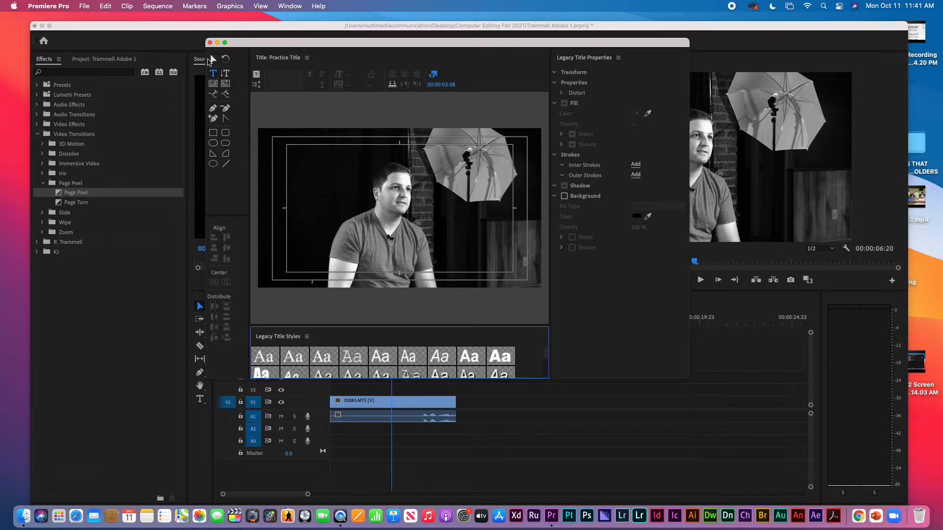
{"action": "left_click", "coordinate": [213, 59]}
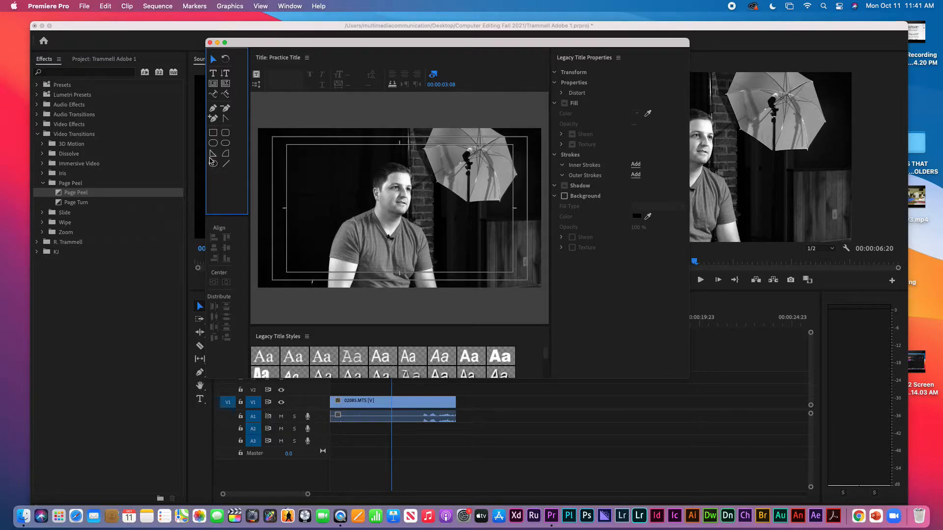
{"action": "left_click", "coordinate": [226, 155]}
{"action": "left_click_drag", "start_coordinate": [327, 186], "coordinate": [360, 213]}
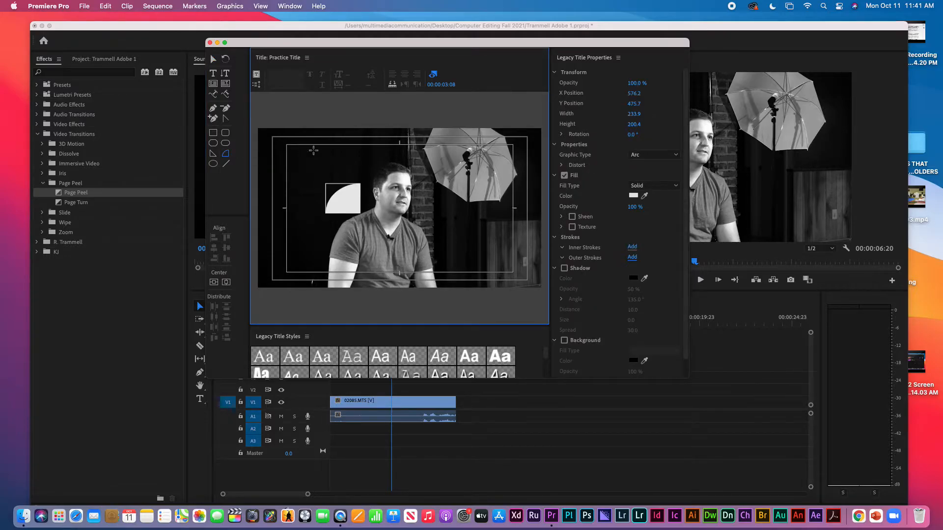
{"action": "left_click", "coordinate": [213, 59]}
{"action": "left_click_drag", "start_coordinate": [347, 198], "coordinate": [337, 218]}
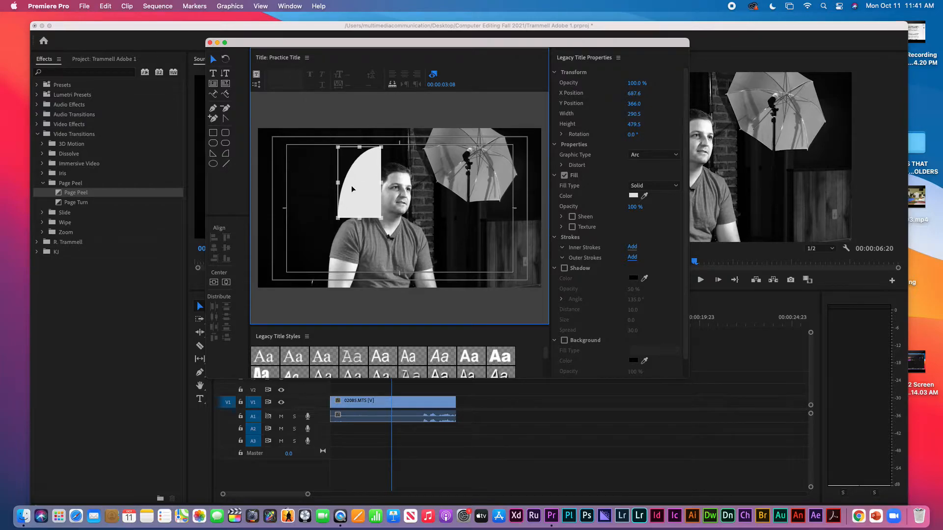
{"action": "key", "text": "Delete"}
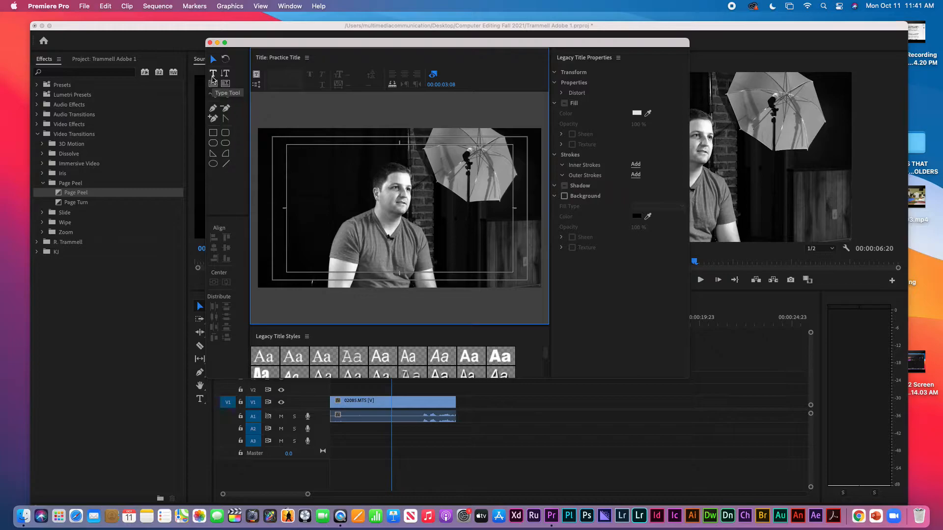
Add a text box on the title canvas reading Hello!, replacing the stray letters
{"action": "left_click", "coordinate": [213, 74]}
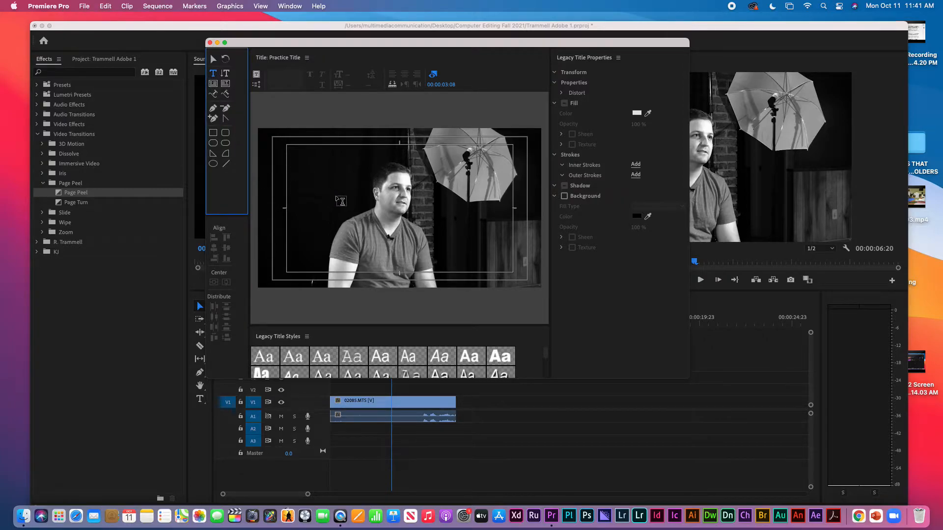
{"action": "left_click", "coordinate": [337, 191]}
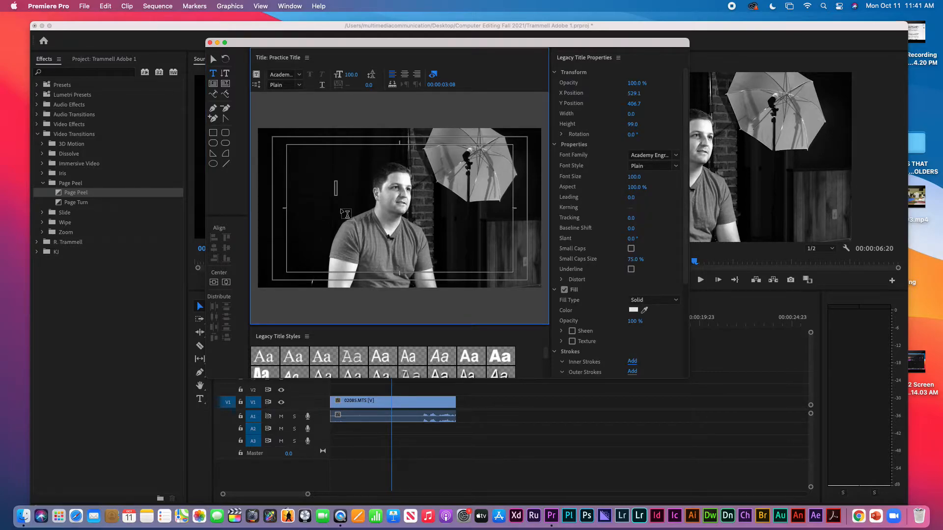
{"action": "type", "text": "hlkerhlker"}
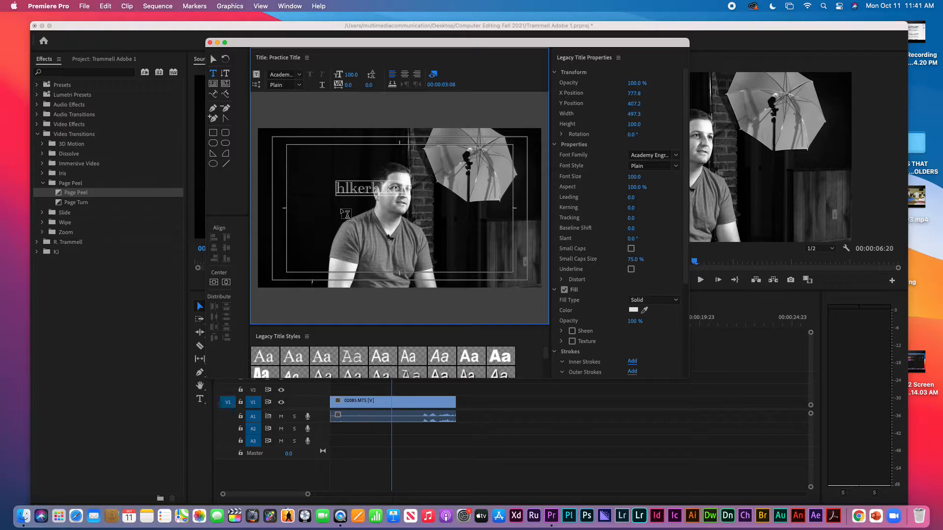
{"action": "key", "text": "BackSpace"}
{"action": "key", "text": "BackSpace"}
{"action": "key", "text": "BackSpace"}
{"action": "key", "text": "BackSpace"}
{"action": "key", "text": "BackSpace"}
{"action": "key", "text": "BackSpace"}
{"action": "key", "text": "BackSpace"}
{"action": "key", "text": "BackSpace"}
{"action": "key", "text": "BackSpace"}
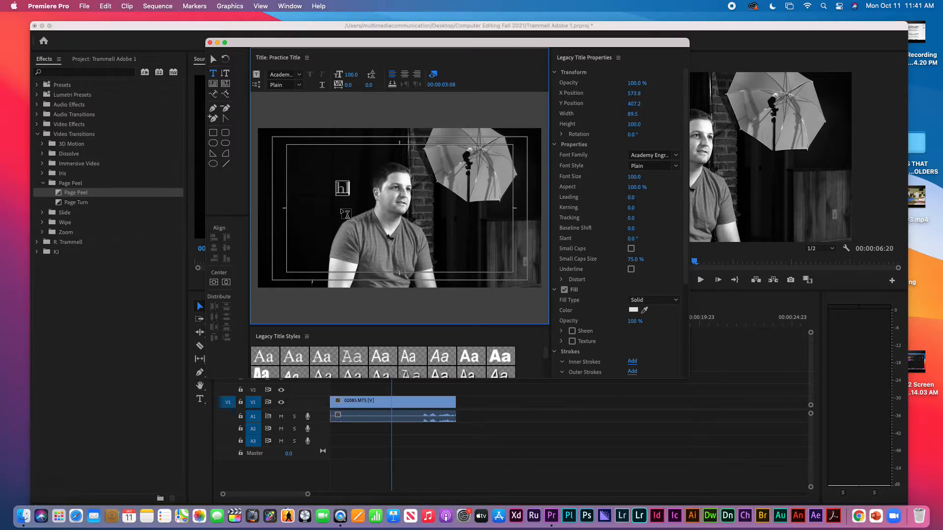
{"action": "key", "text": "BackSpace"}
{"action": "type", "text": "Hello!"}
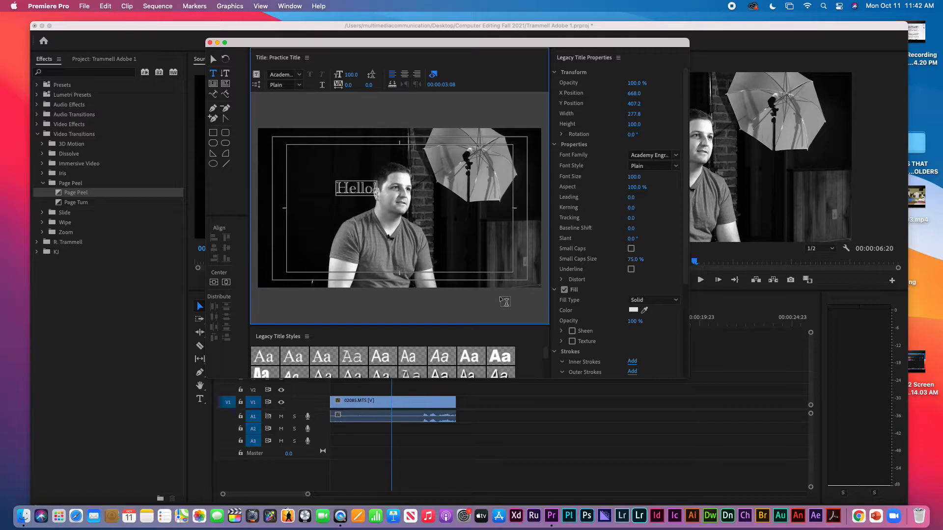
Try Impact and plain Arial styles, then give Hello! the red bold Arial style
{"action": "left_click_drag", "start_coordinate": [547, 359], "coordinate": [549, 361]}
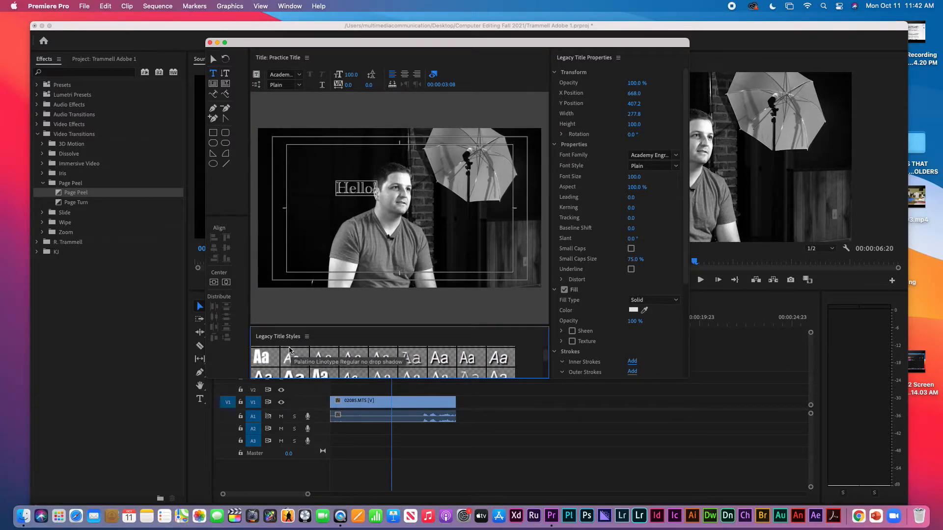
{"action": "left_click", "coordinate": [262, 356]}
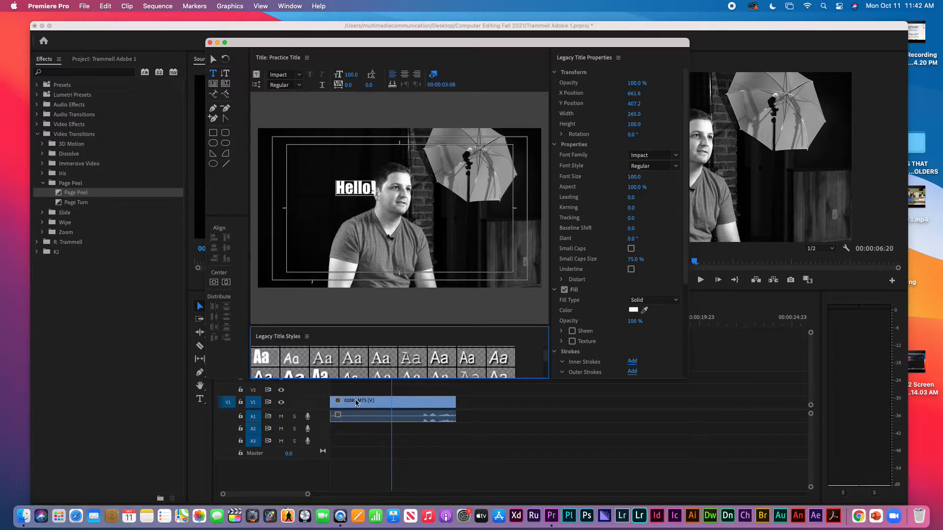
{"action": "left_click", "coordinate": [450, 356]}
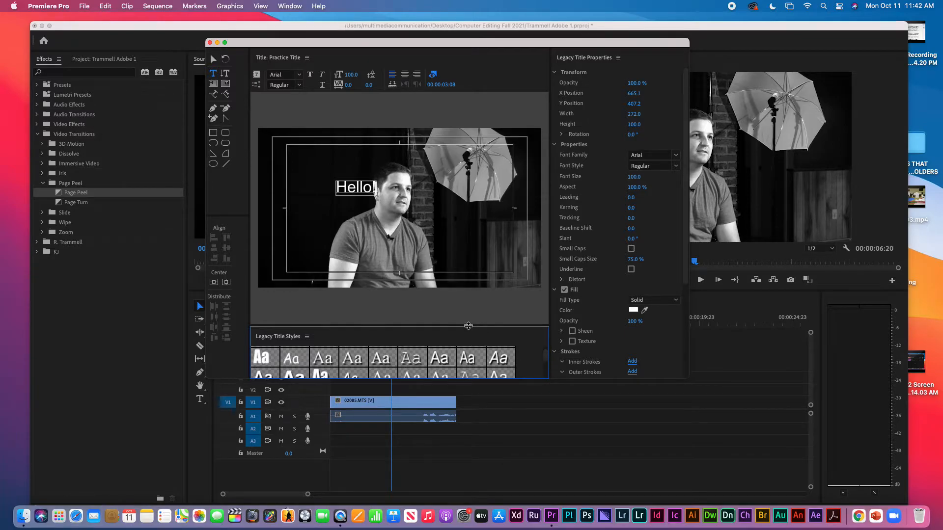
{"action": "left_click_drag", "start_coordinate": [468, 327], "coordinate": [468, 304]}
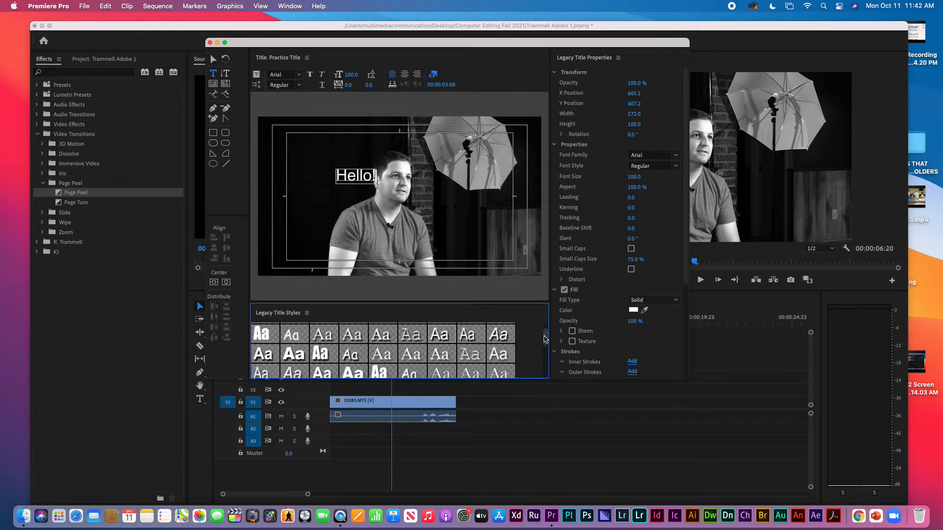
{"action": "left_click_drag", "start_coordinate": [544, 339], "coordinate": [545, 367]}
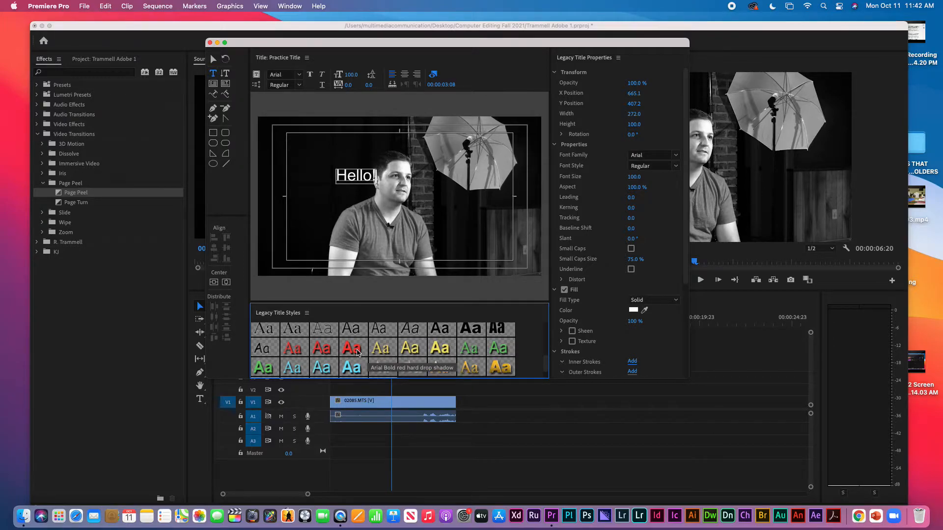
{"action": "left_click", "coordinate": [358, 352]}
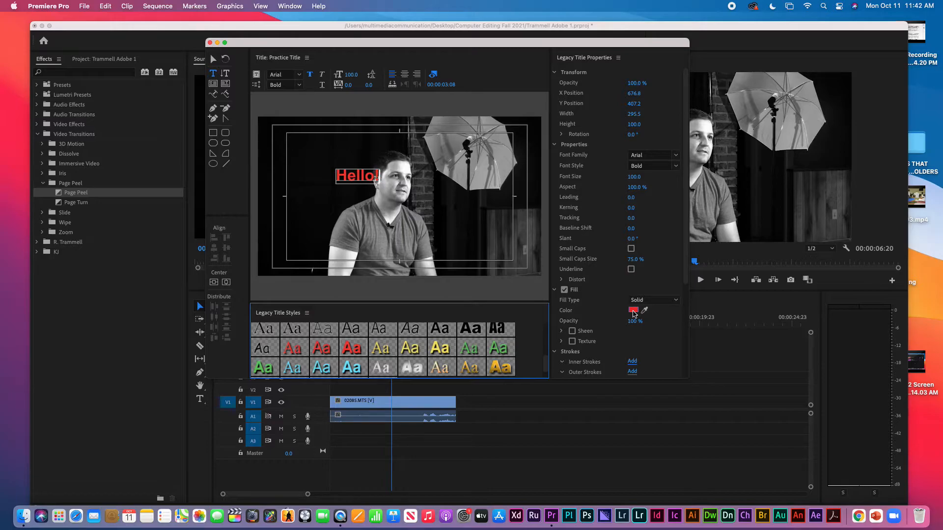
Try a white fill on Hello!, then undo it so the text stays red
{"action": "left_click", "coordinate": [633, 311]}
{"action": "mouse_move", "coordinate": [363, 261]}
{"action": "left_mouse_down"}
{"action": "mouse_move", "coordinate": [280, 256]}
{"action": "mouse_move", "coordinate": [267, 308]}
{"action": "left_mouse_up"}
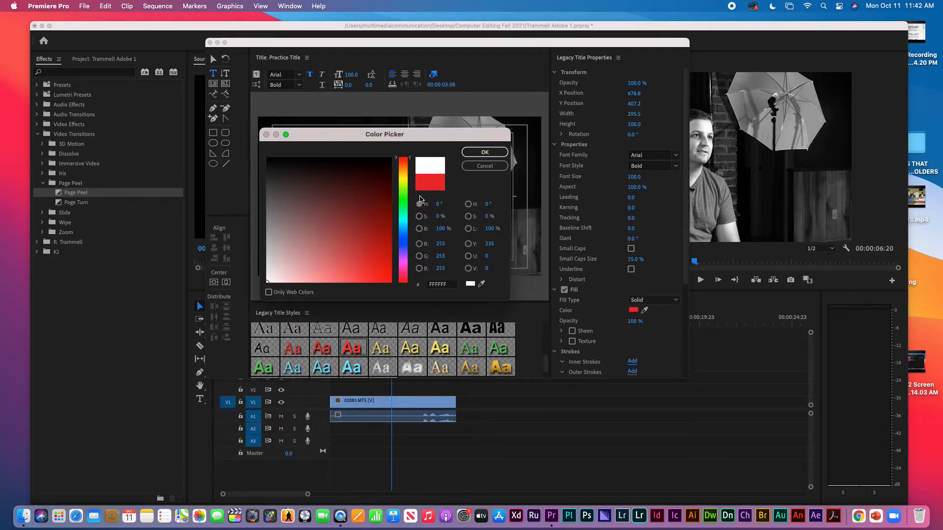
{"action": "left_click", "coordinate": [485, 153]}
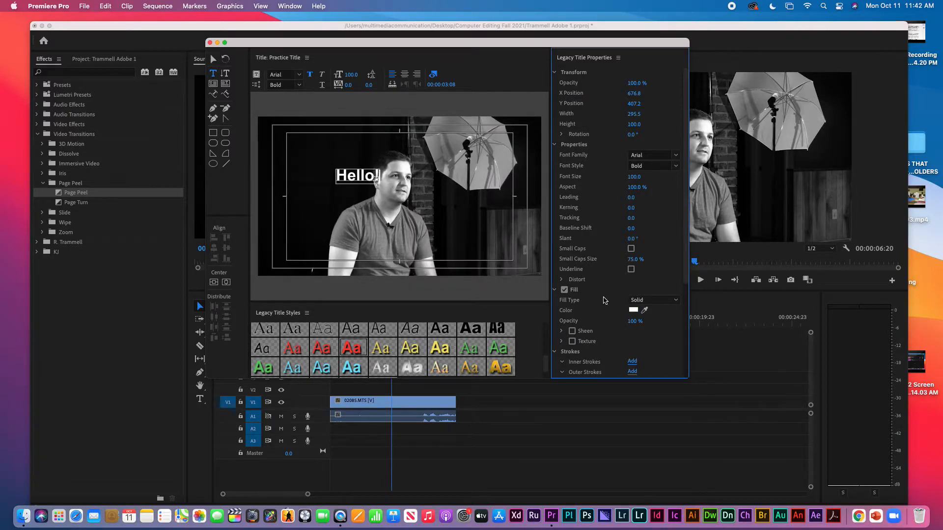
{"action": "key", "text": "super+z"}
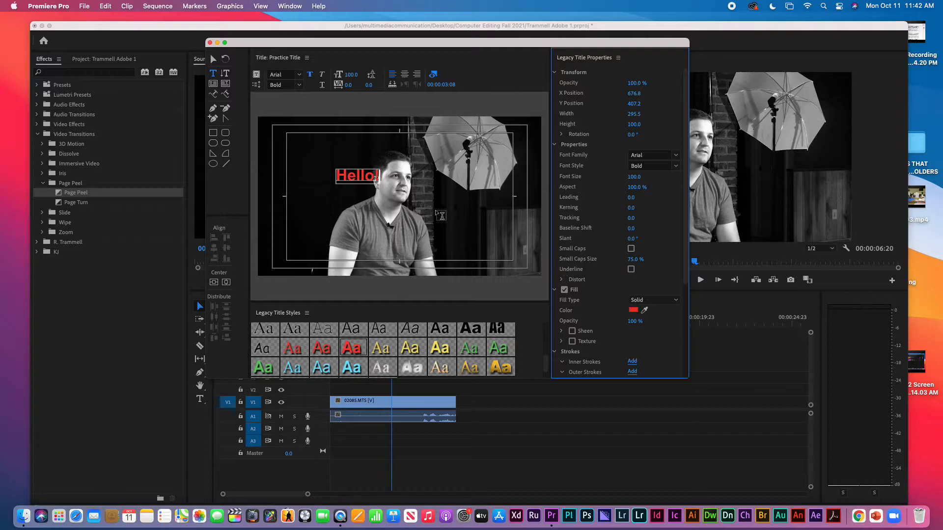
Move the Hello! text up to the upper-left of the frame
{"action": "left_click", "coordinate": [213, 59]}
{"action": "left_click", "coordinate": [373, 182]}
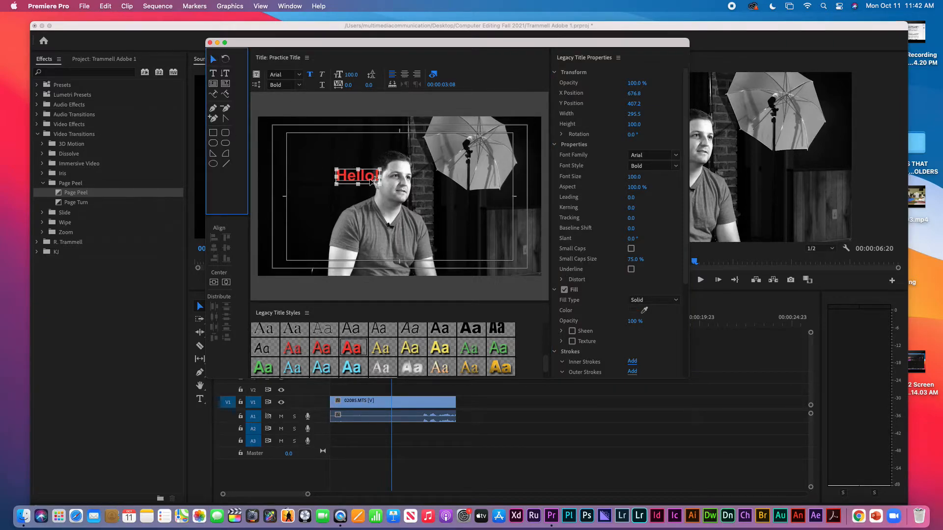
{"action": "left_click_drag", "start_coordinate": [364, 178], "coordinate": [342, 215]}
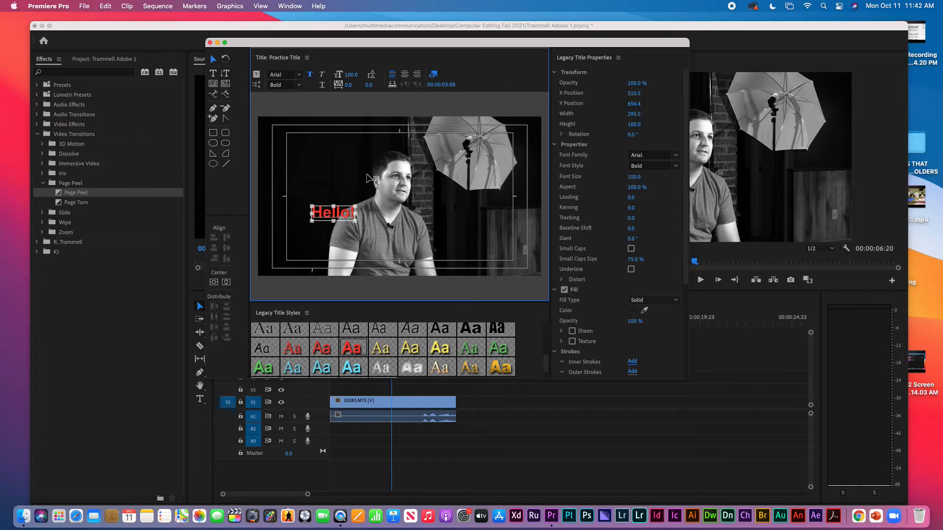
{"action": "double_click", "coordinate": [341, 211]}
{"action": "left_click", "coordinate": [212, 60]}
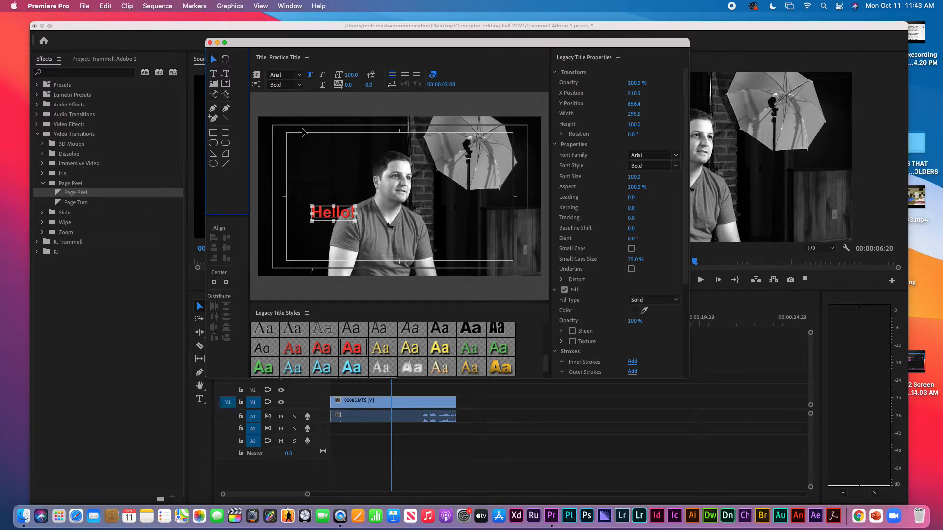
{"action": "left_click_drag", "start_coordinate": [345, 215], "coordinate": [328, 165]}
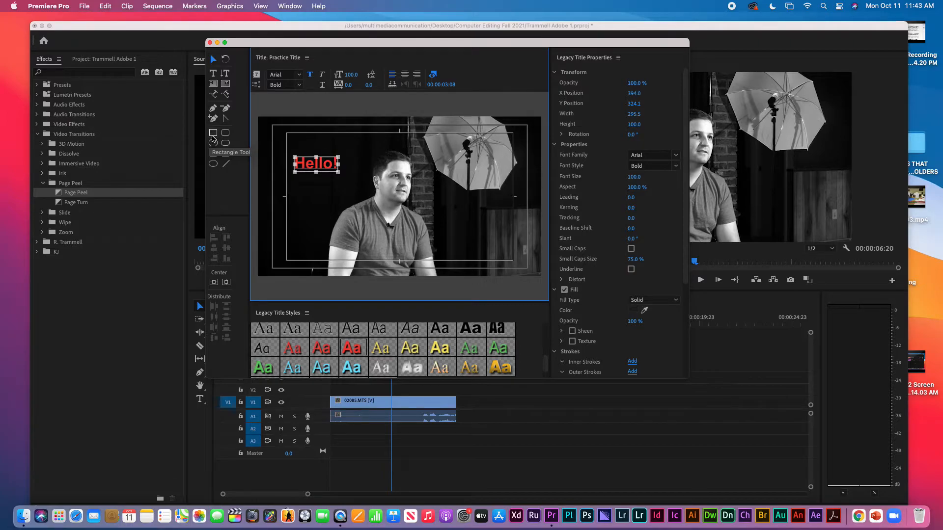
Draw a red rectangle, 1944.3 wide by 193.7 high, across the lower third
{"action": "left_click", "coordinate": [212, 138]}
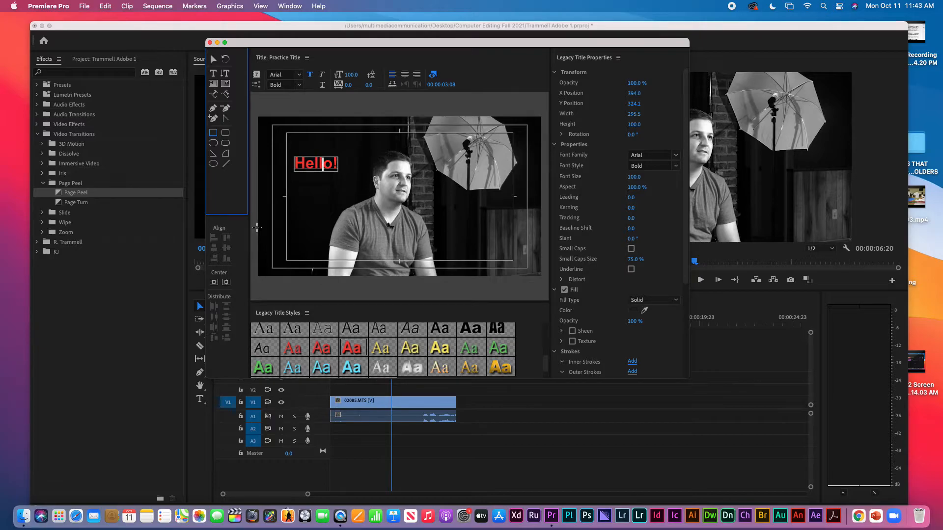
{"action": "mouse_move", "coordinate": [256, 228]}
{"action": "left_mouse_down"}
{"action": "mouse_move", "coordinate": [269, 260]}
{"action": "mouse_move", "coordinate": [543, 256]}
{"action": "left_mouse_up"}
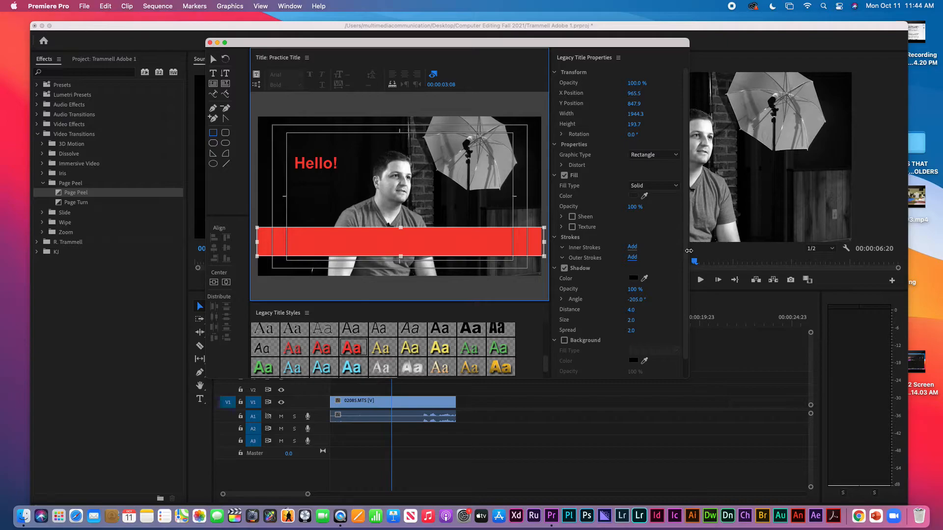
{"action": "scroll", "coordinate": [691, 279], "scroll_direction": "down", "scroll_amount": 1}
{"action": "scroll", "coordinate": [678, 275], "scroll_direction": "up", "scroll_amount": 1}
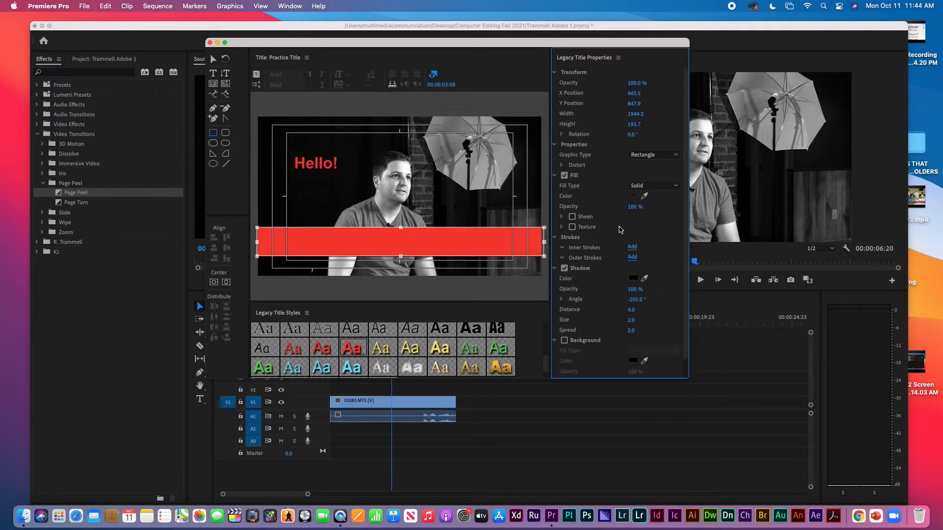
{"action": "left_click", "coordinate": [494, 237]}
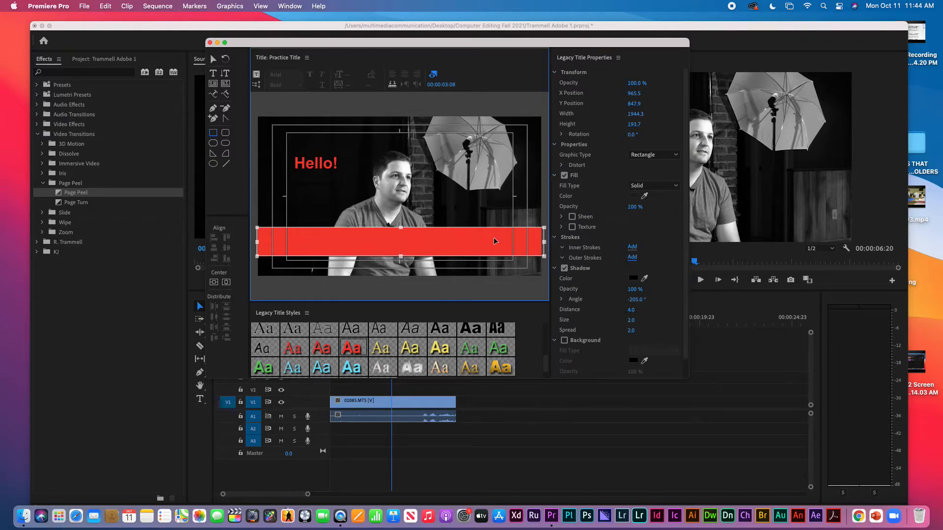
Give the lower bar a lavender fill in the Color Picker
{"action": "left_click", "coordinate": [634, 196]}
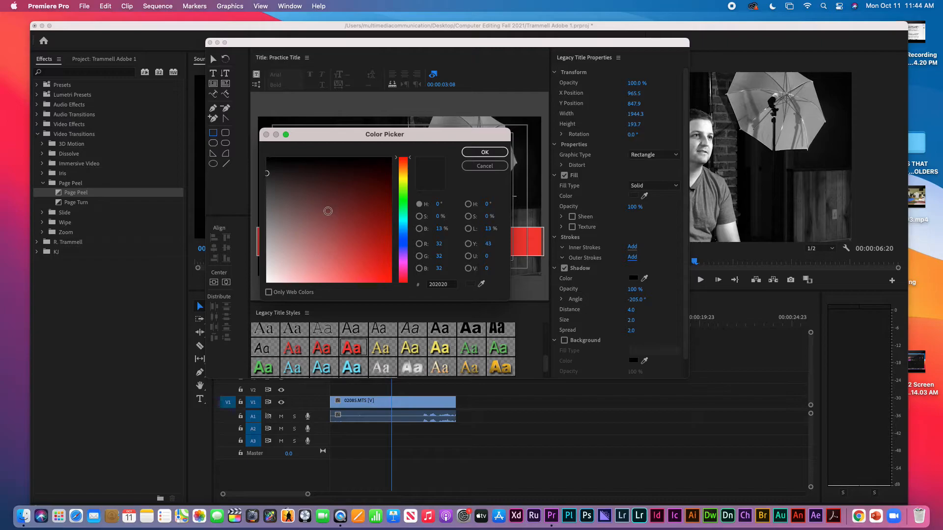
{"action": "mouse_move", "coordinate": [317, 220]}
{"action": "left_mouse_down"}
{"action": "mouse_move", "coordinate": [286, 248]}
{"action": "mouse_move", "coordinate": [299, 260]}
{"action": "left_mouse_up"}
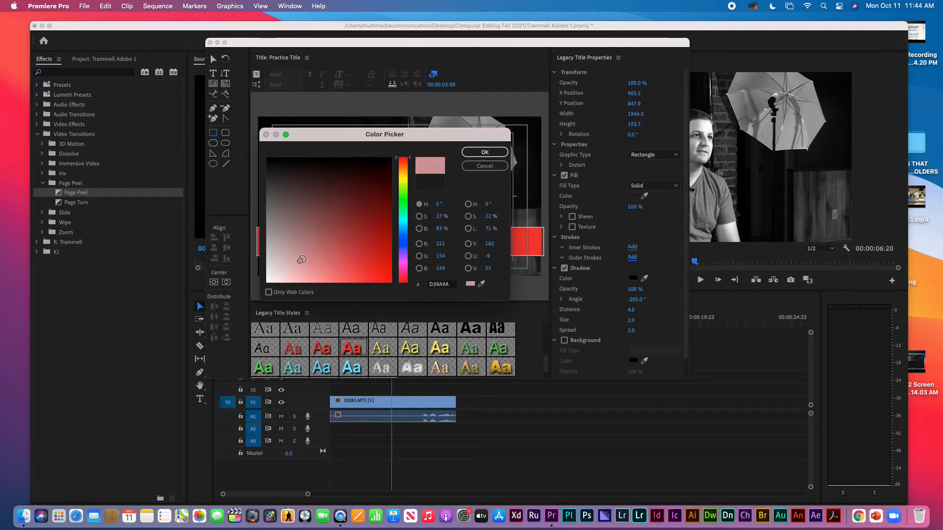
{"action": "left_click_drag", "start_coordinate": [403, 253], "coordinate": [403, 242]}
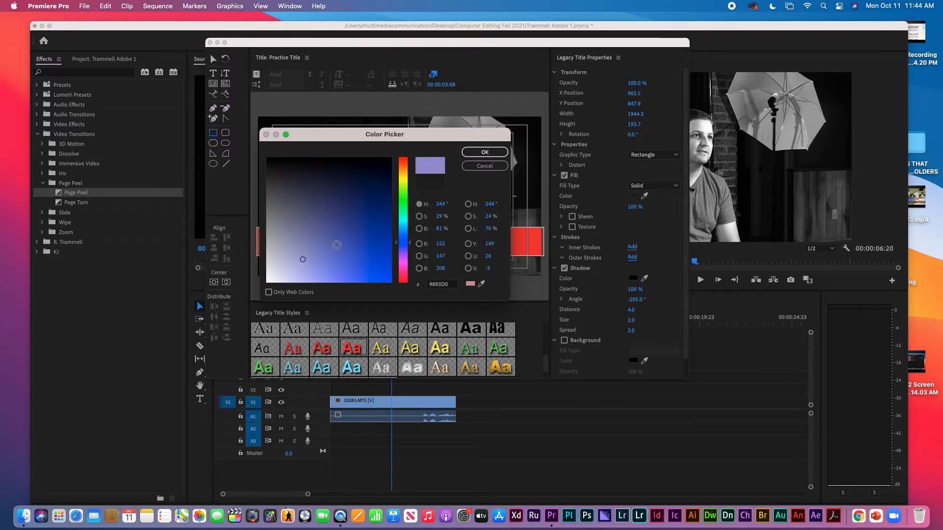
{"action": "left_click", "coordinate": [484, 153]}
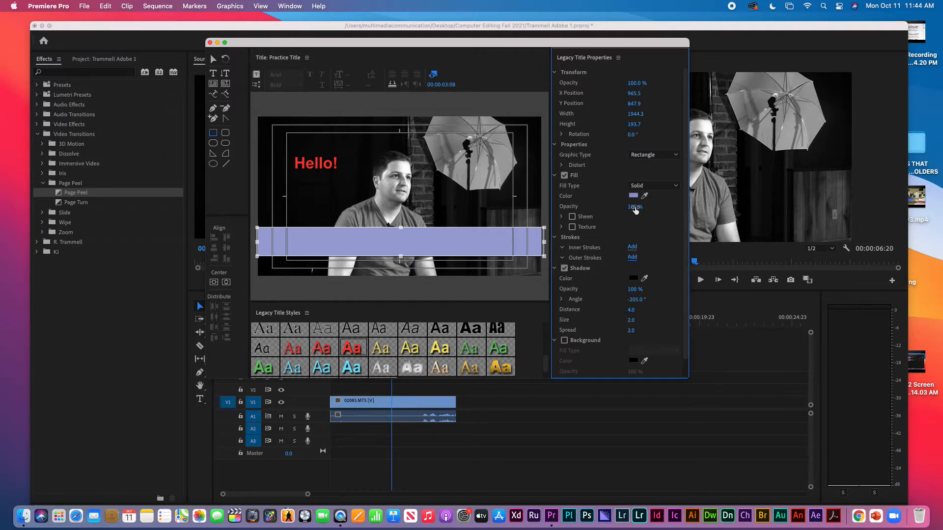
Adjust the bar's fill to a deep purple, 5F2B73
{"action": "left_click", "coordinate": [633, 195]}
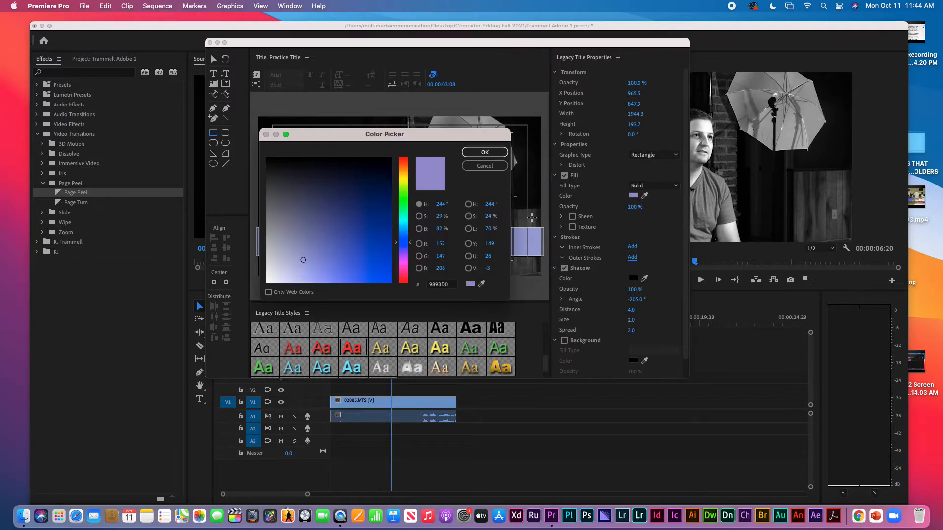
{"action": "left_click", "coordinate": [406, 265]}
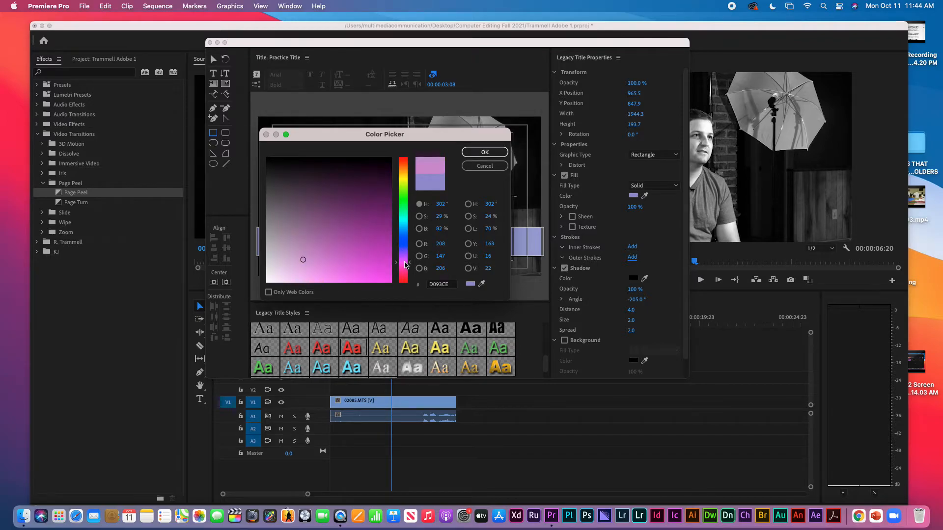
{"action": "mouse_move", "coordinate": [405, 266]}
{"action": "left_mouse_down"}
{"action": "mouse_move", "coordinate": [403, 231]}
{"action": "mouse_move", "coordinate": [407, 256]}
{"action": "left_mouse_up"}
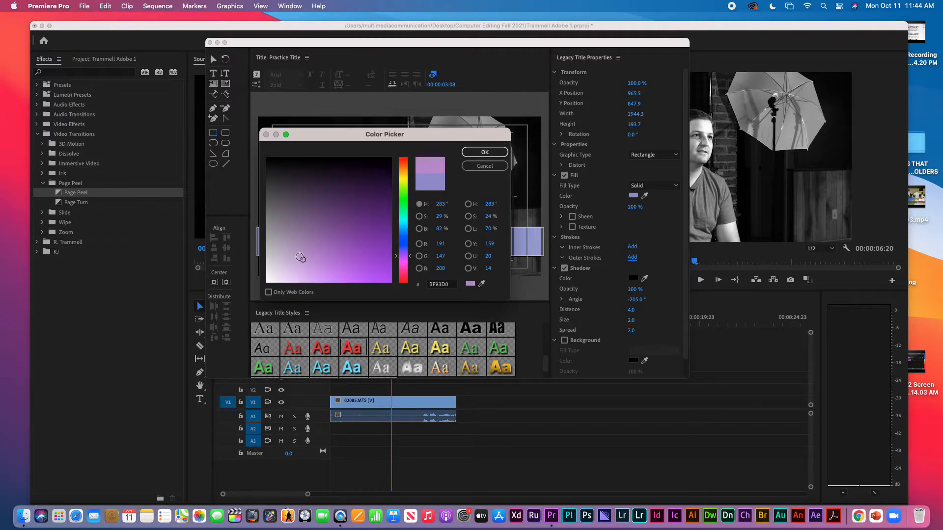
{"action": "left_click_drag", "start_coordinate": [306, 257], "coordinate": [344, 214]}
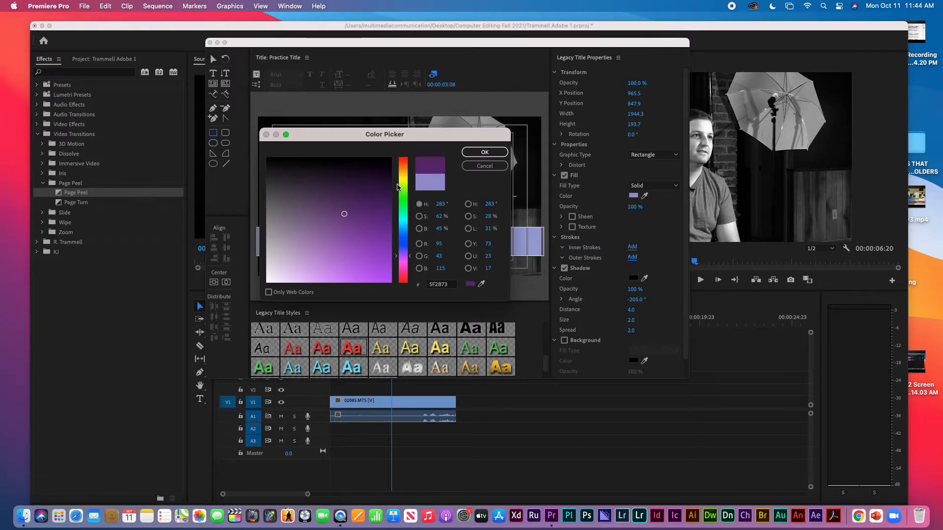
{"action": "left_click", "coordinate": [484, 152]}
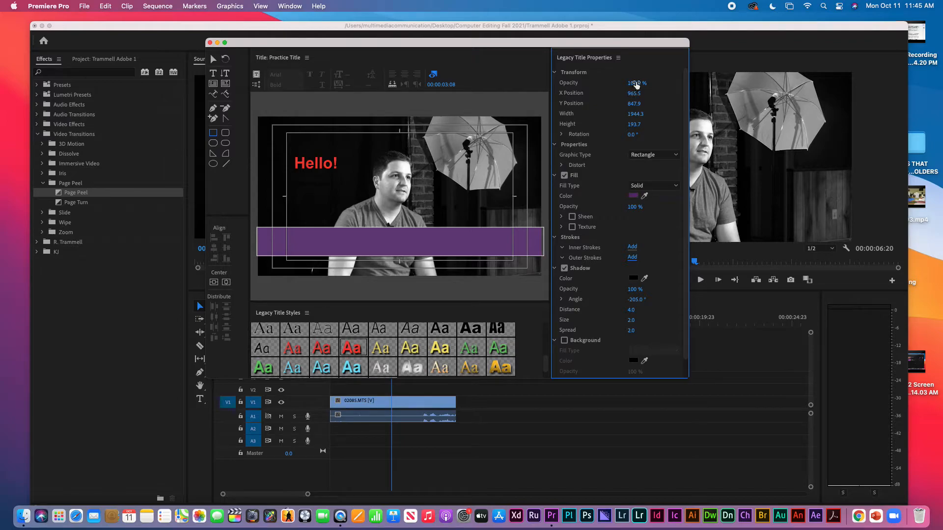
Lower the purple bar's opacity to about 61% and move Hello! onto the bar
{"action": "left_click_drag", "start_coordinate": [636, 84], "coordinate": [620, 84]}
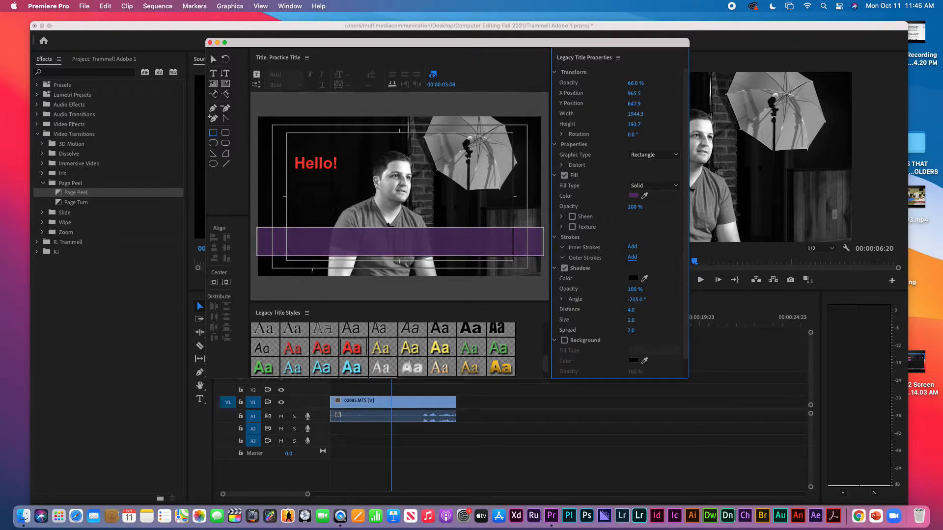
{"action": "left_click_drag", "start_coordinate": [620, 84], "coordinate": [639, 83]}
{"action": "left_click", "coordinate": [213, 59]}
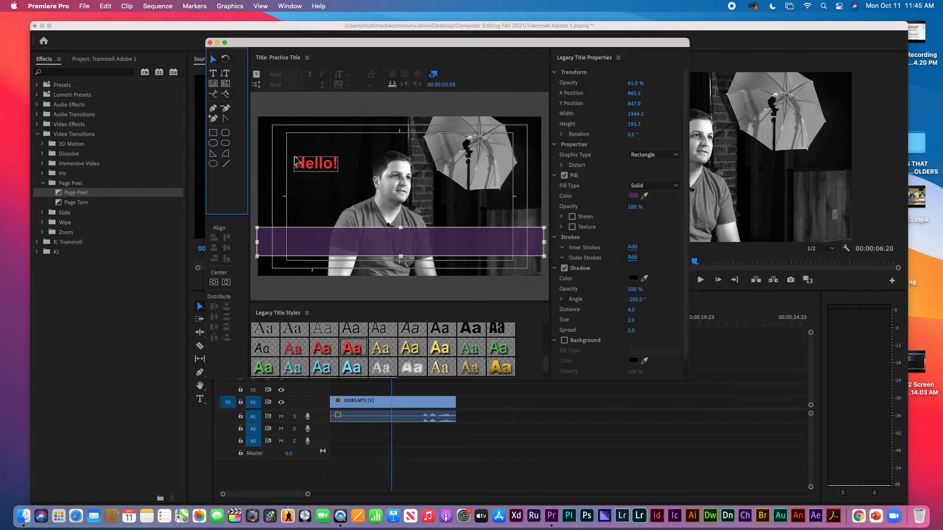
{"action": "left_click_drag", "start_coordinate": [312, 167], "coordinate": [384, 243]}
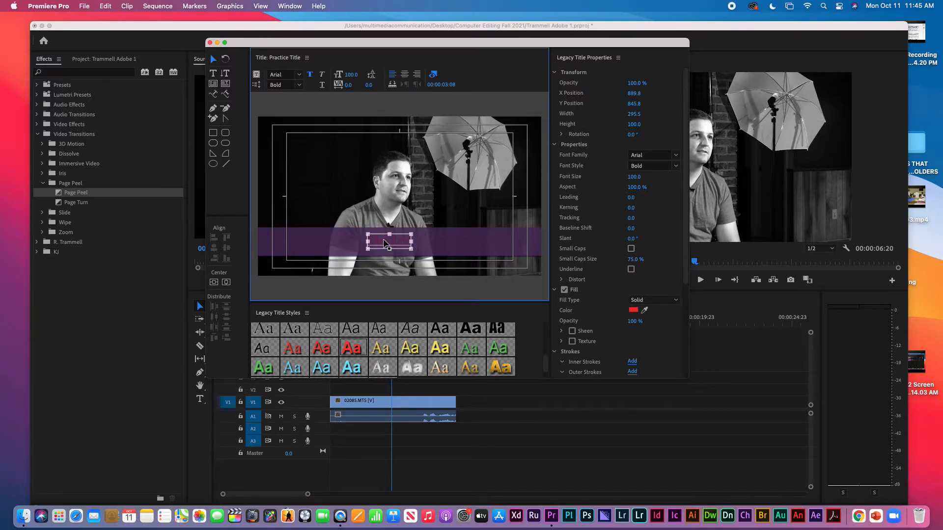
Bring Hello! out from behind the bar and place it just above it
{"action": "left_click", "coordinate": [354, 176]}
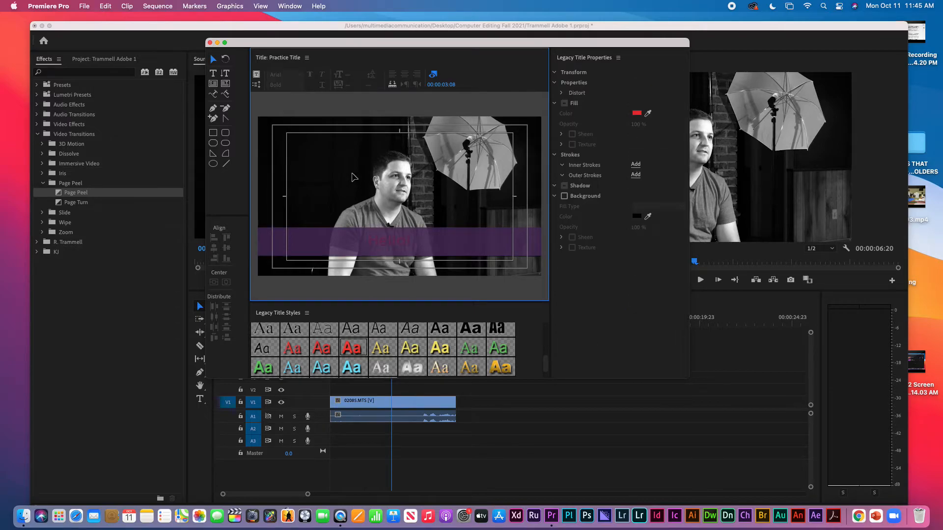
{"action": "left_click", "coordinate": [385, 245]}
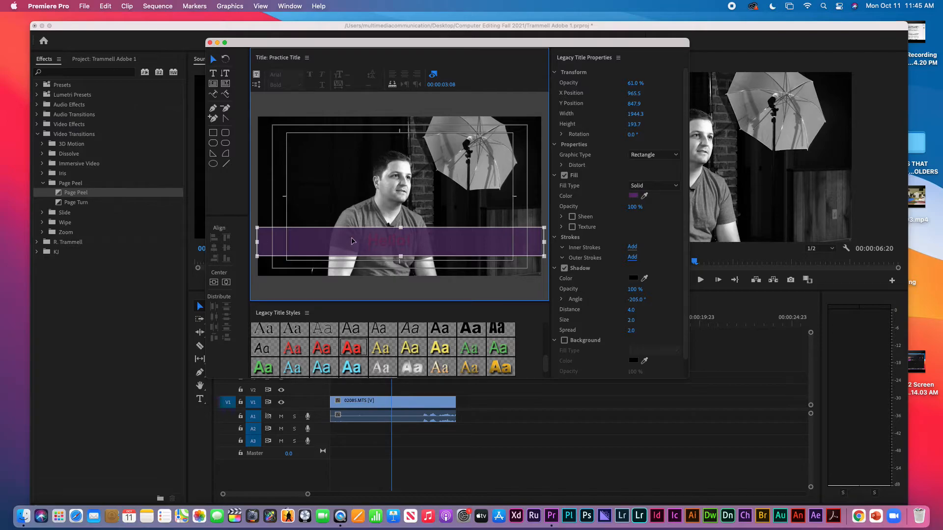
{"action": "key", "text": "super+z"}
{"action": "left_click_drag", "start_coordinate": [326, 173], "coordinate": [346, 232]}
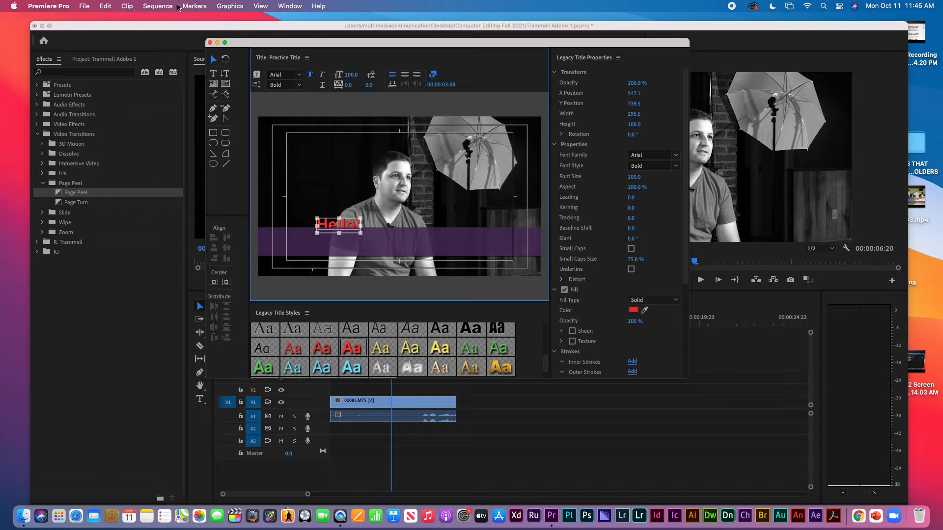
Bring Hello! to front via Graphics > Arrange and centre it on the bar at X 896.5, Y 862.4
{"action": "left_click", "coordinate": [228, 6]}
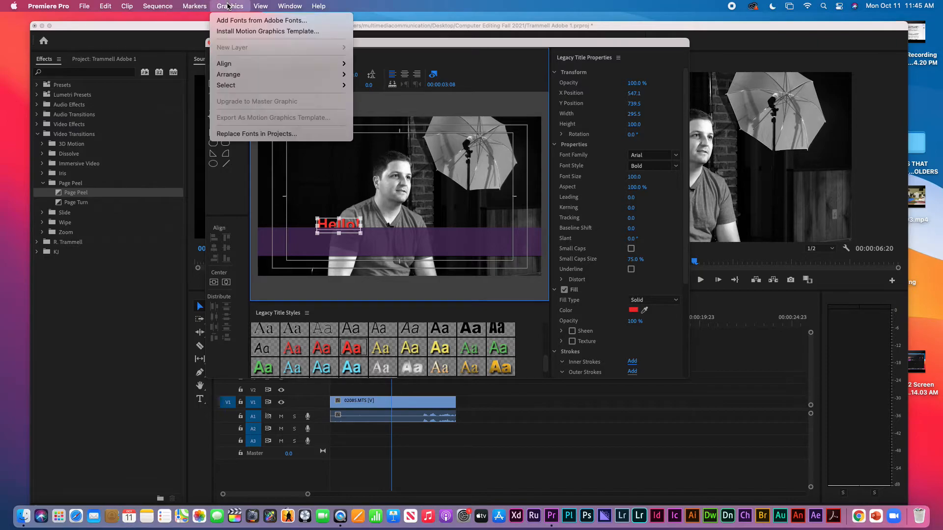
{"action": "mouse_move", "coordinate": [264, 74]}
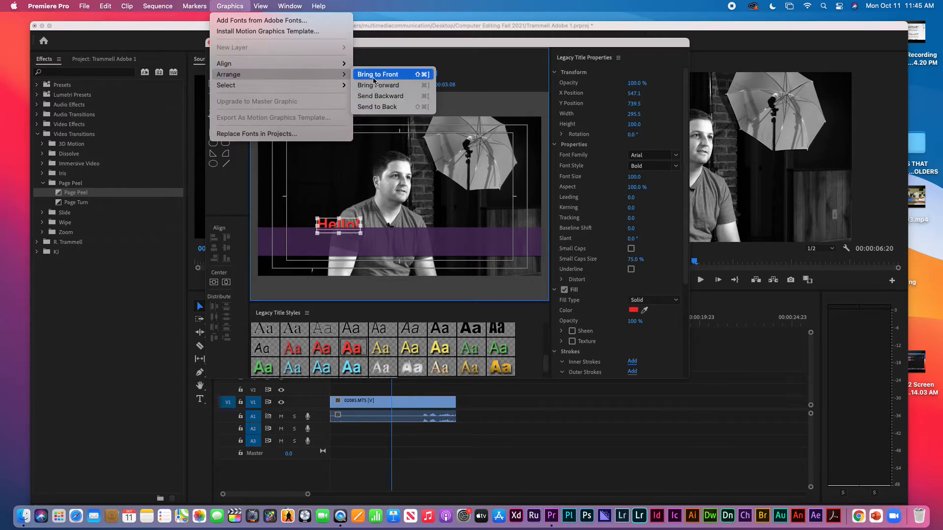
{"action": "left_click", "coordinate": [373, 78]}
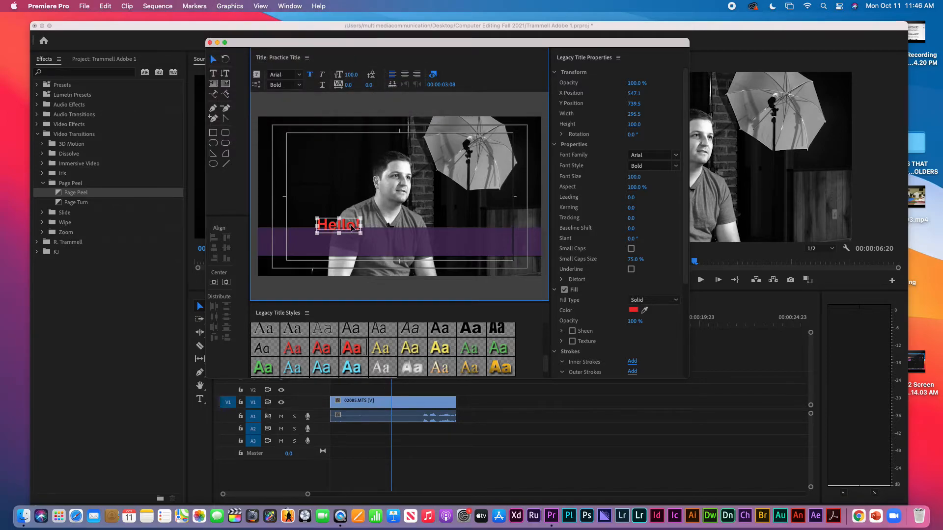
{"action": "left_click_drag", "start_coordinate": [351, 227], "coordinate": [404, 246]}
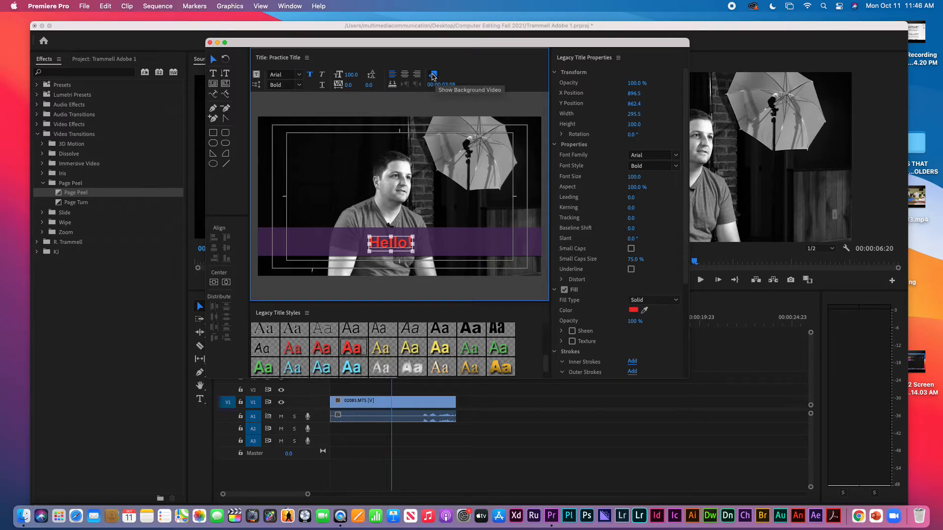
{"action": "left_click", "coordinate": [433, 75]}
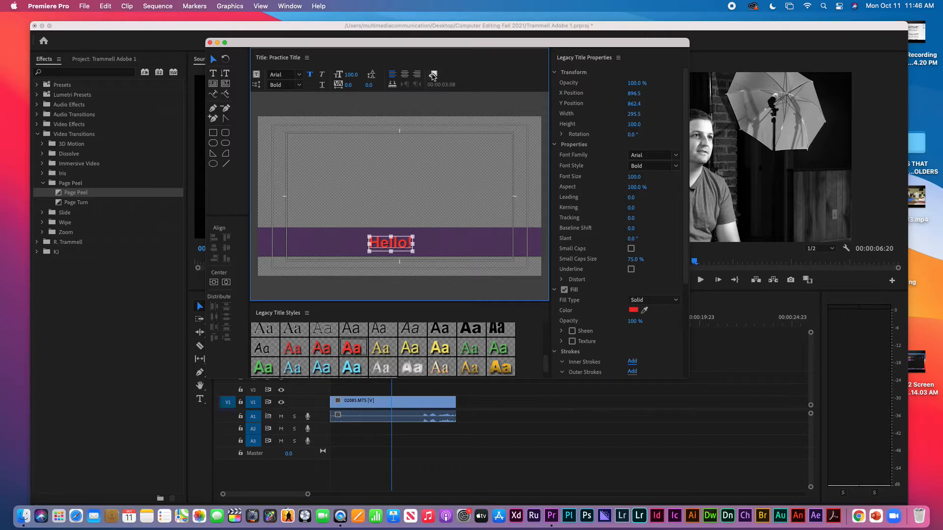
{"action": "left_click", "coordinate": [434, 75]}
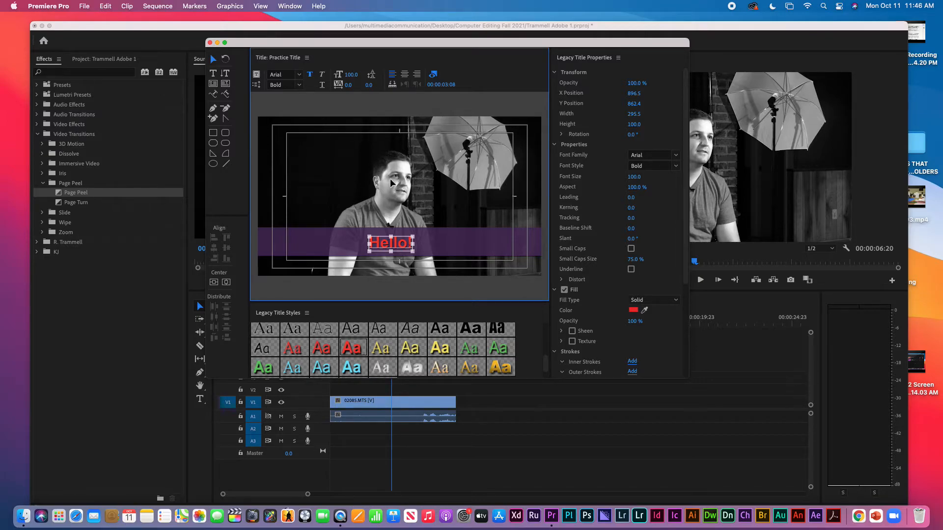
{"action": "left_click", "coordinate": [434, 75]}
{"action": "left_click", "coordinate": [434, 75]}
{"action": "left_click", "coordinate": [434, 79]}
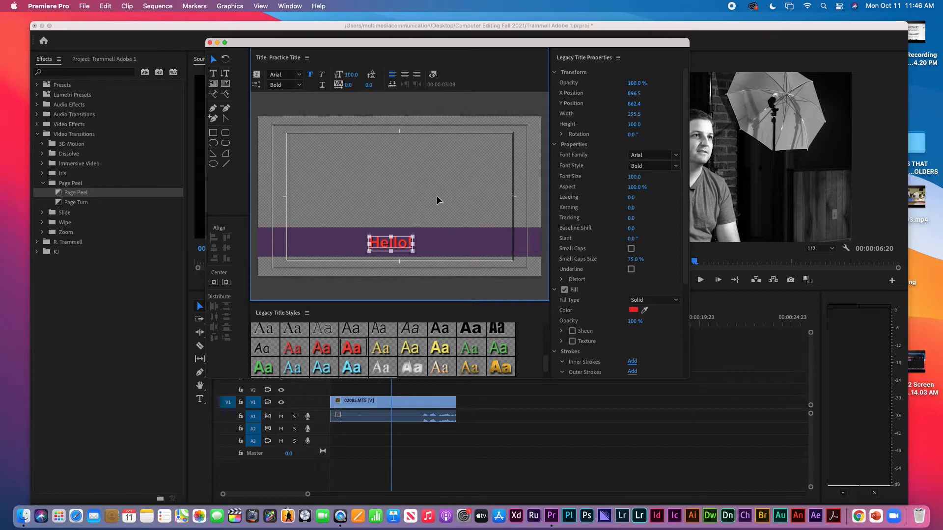
{"action": "left_click", "coordinate": [433, 77]}
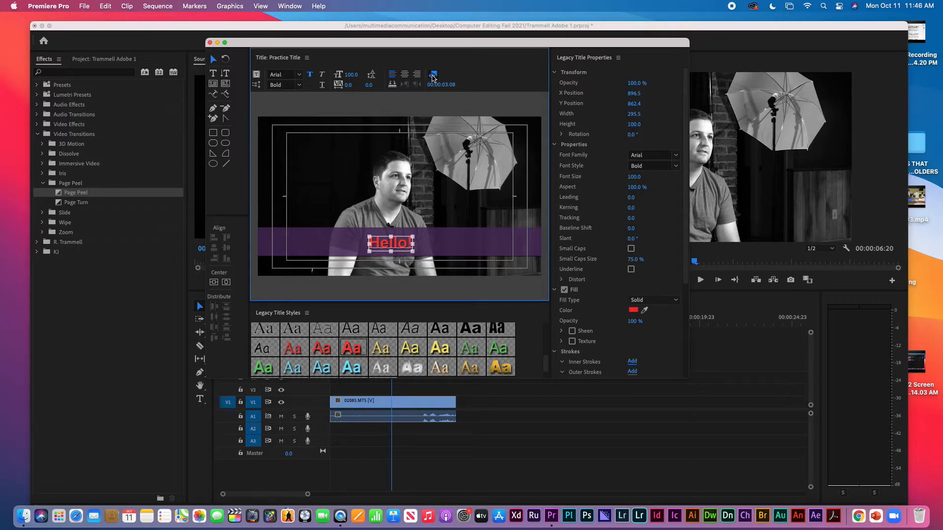
Close the title editor and place Practice Title on Video 2 above the interview
{"action": "left_click", "coordinate": [210, 44]}
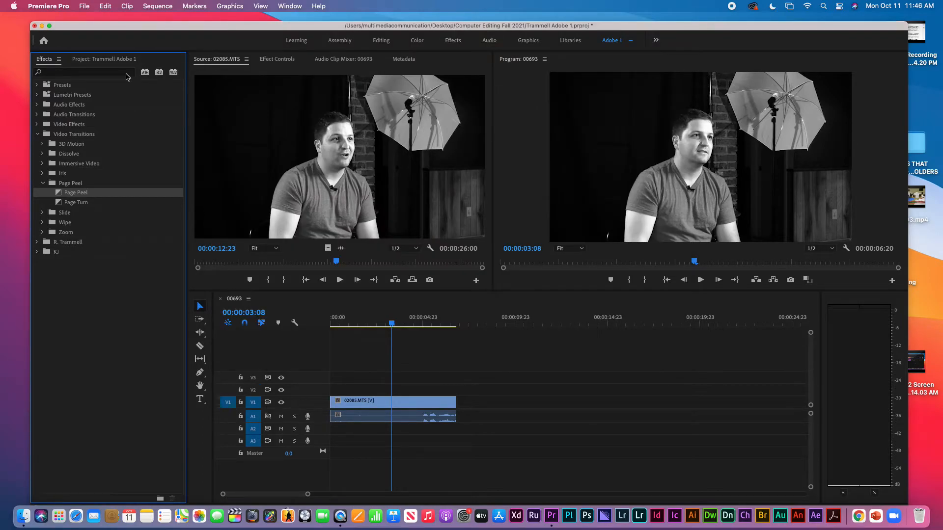
{"action": "left_click", "coordinate": [107, 61]}
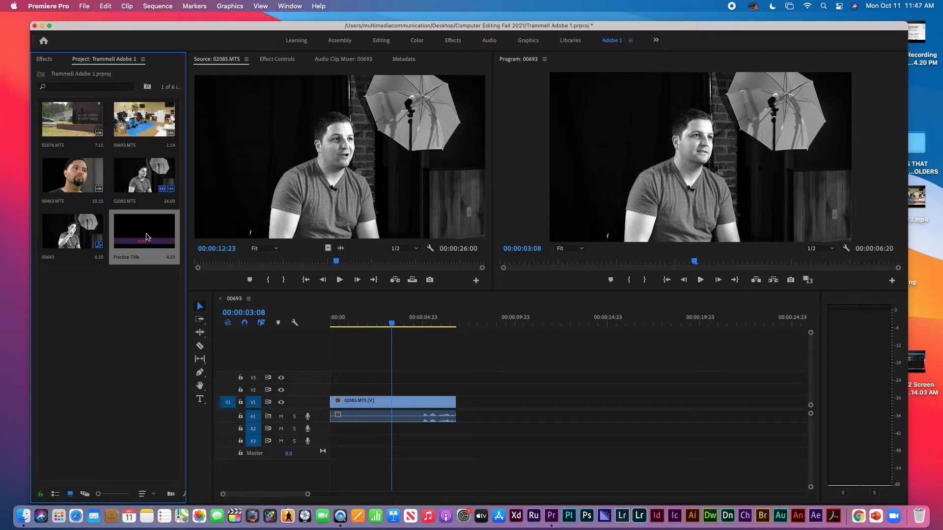
{"action": "left_click_drag", "start_coordinate": [146, 238], "coordinate": [333, 386]}
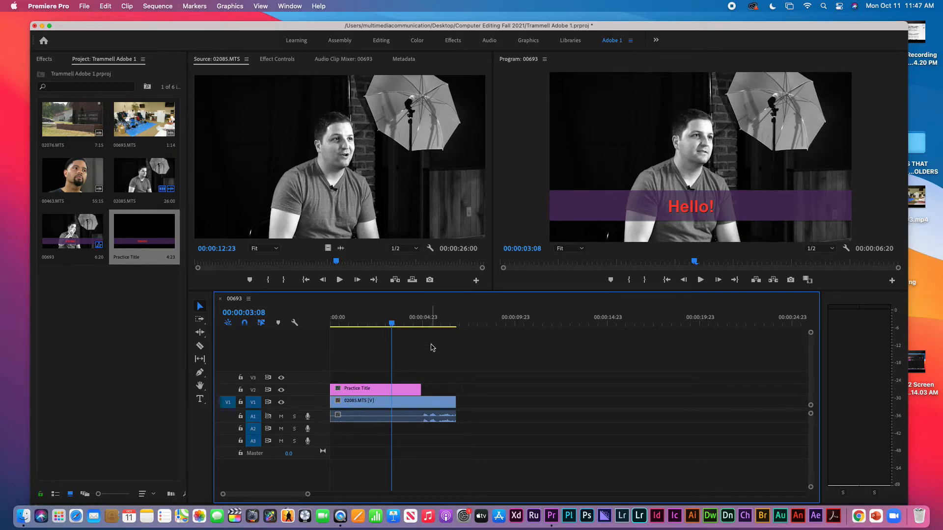
Trim the 02085.MTS video and audio to end with the title at 4:23
{"action": "left_click", "coordinate": [437, 318]}
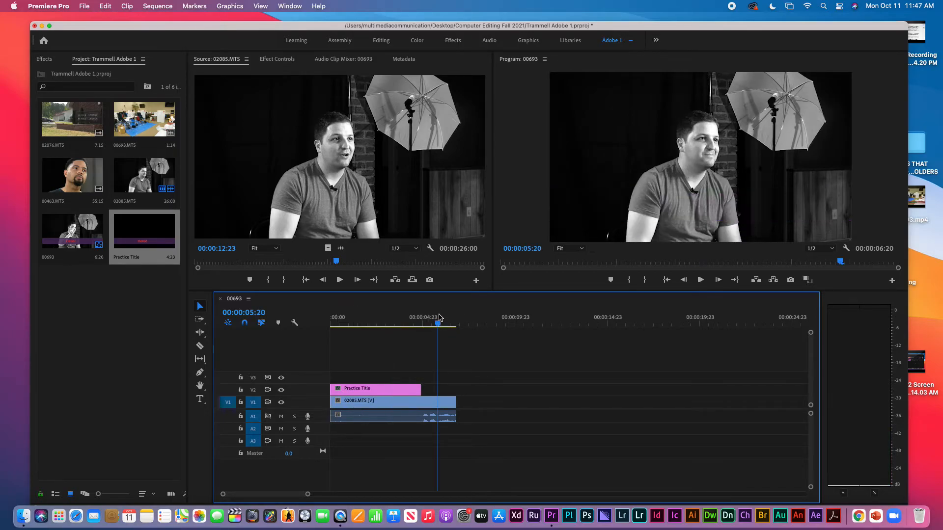
{"action": "left_click_drag", "start_coordinate": [486, 402], "coordinate": [455, 441]}
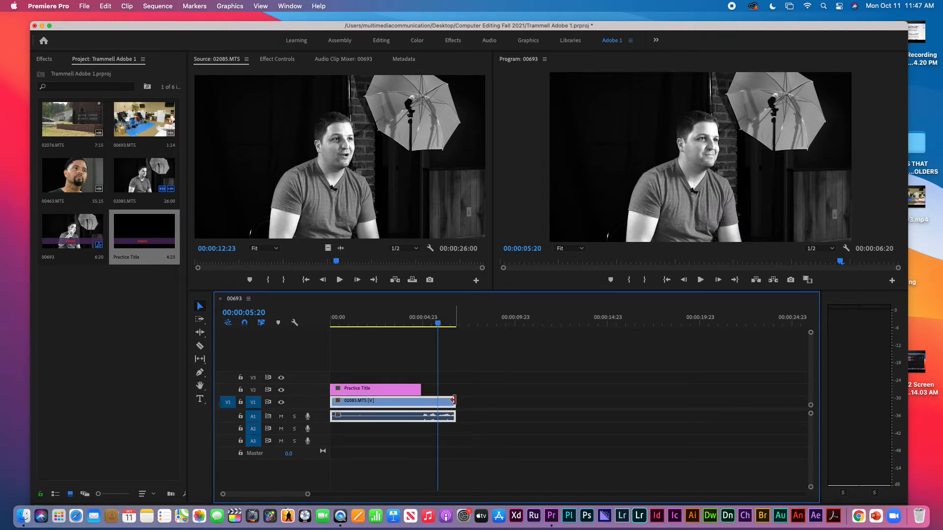
{"action": "left_click_drag", "start_coordinate": [453, 401], "coordinate": [421, 402]}
{"action": "left_click", "coordinate": [410, 310]}
{"action": "mouse_move", "coordinate": [411, 312]}
{"action": "left_mouse_down"}
{"action": "mouse_move", "coordinate": [395, 317]}
{"action": "mouse_move", "coordinate": [420, 317]}
{"action": "mouse_move", "coordinate": [392, 317]}
{"action": "mouse_move", "coordinate": [408, 317]}
{"action": "left_mouse_up"}
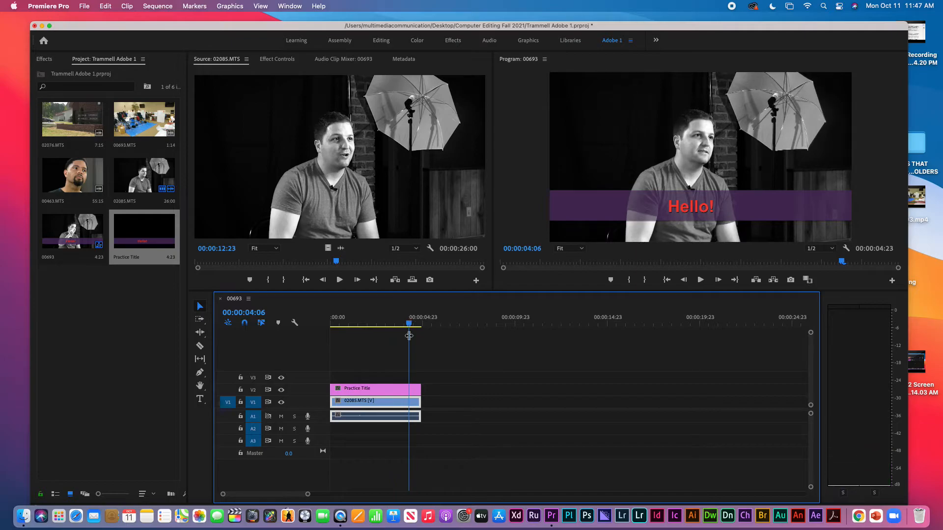
Open File > Export > Media settings (H.264, Match Source – High bitrate) for the sequence
{"action": "left_click", "coordinate": [398, 391]}
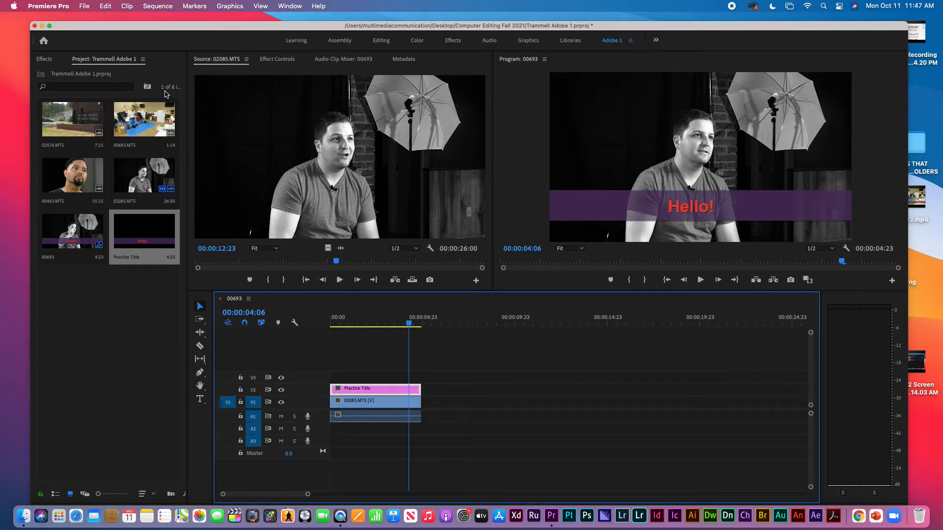
{"action": "left_click", "coordinate": [84, 6]}
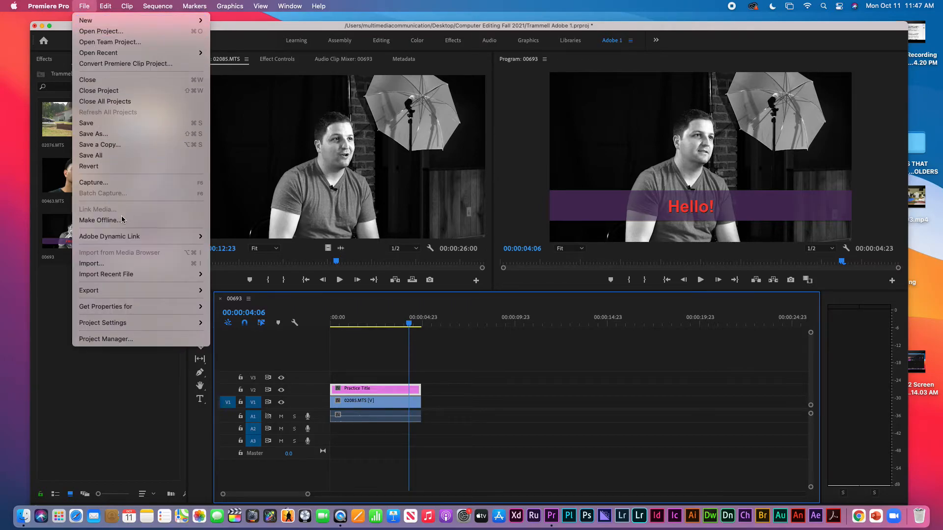
{"action": "mouse_move", "coordinate": [134, 294]}
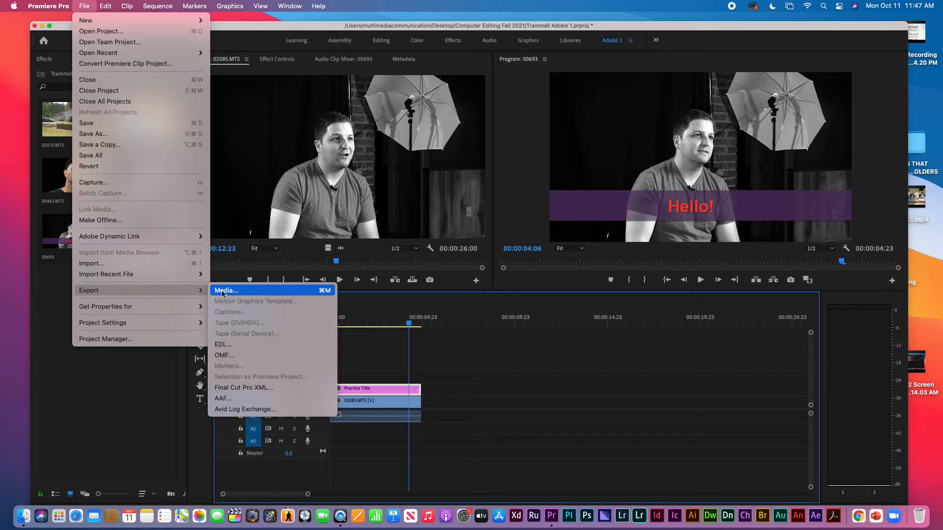
{"action": "left_click", "coordinate": [222, 290]}
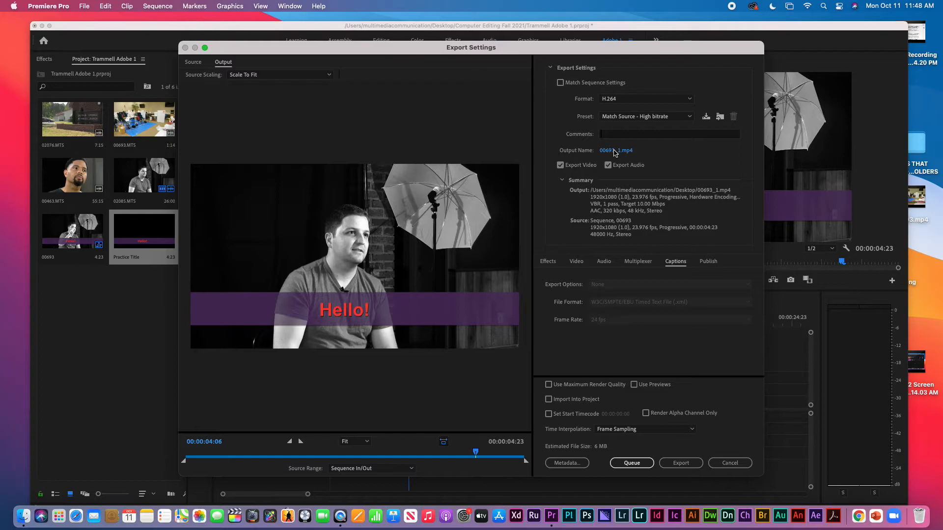
Rename the export output file to Export Sample.mp4 on the Desktop
{"action": "left_click", "coordinate": [614, 151]}
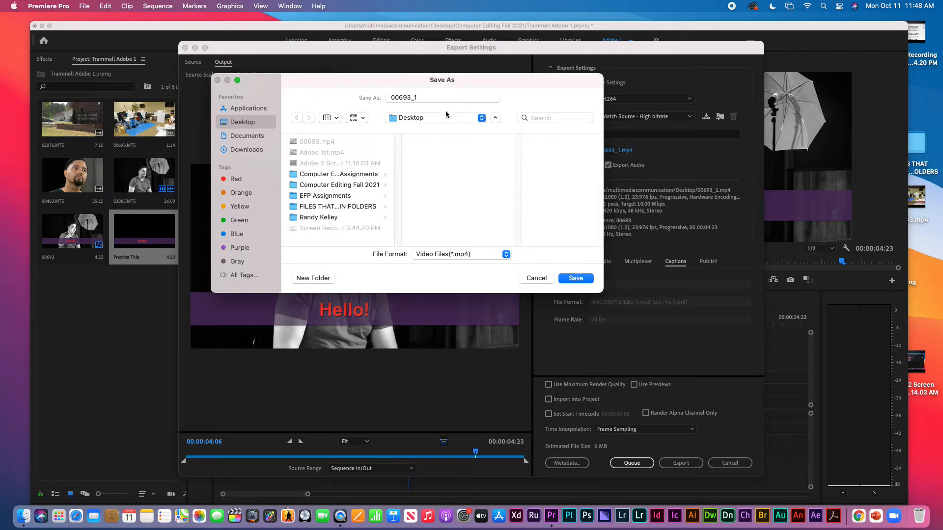
{"action": "left_click_drag", "start_coordinate": [427, 98], "coordinate": [384, 101]}
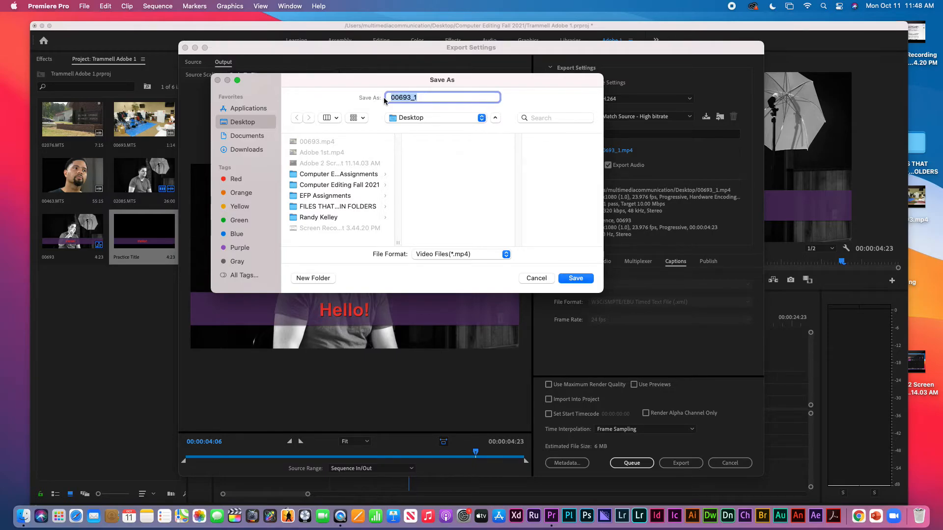
{"action": "type", "text": "Ex"}
{"action": "type", "text": "pr"}
{"action": "type", "text": "rt Sample"}
{"action": "left_click", "coordinate": [575, 279]}
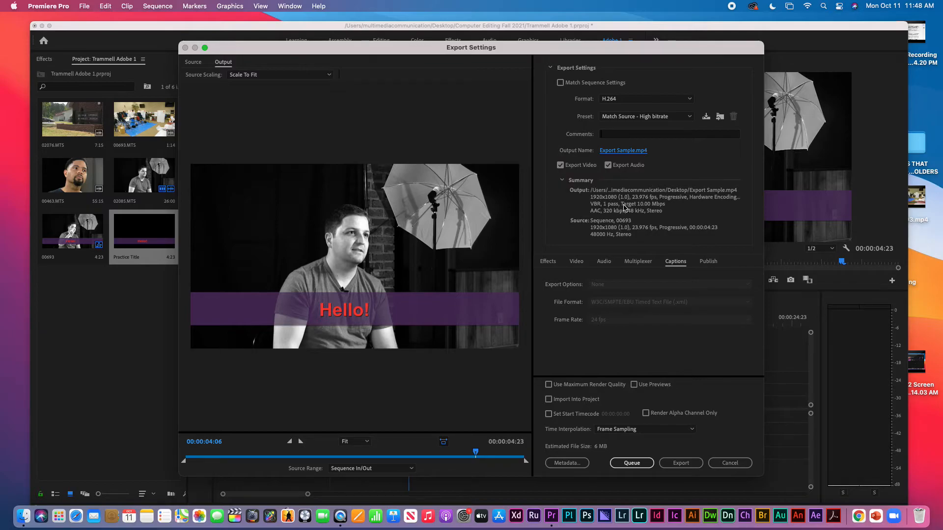
Review the Effects, Video, Audio, Multiplexer, Captions and Publish settings, then queue Export Sample.mp4 in Media Encoder
{"action": "left_click", "coordinate": [550, 264]}
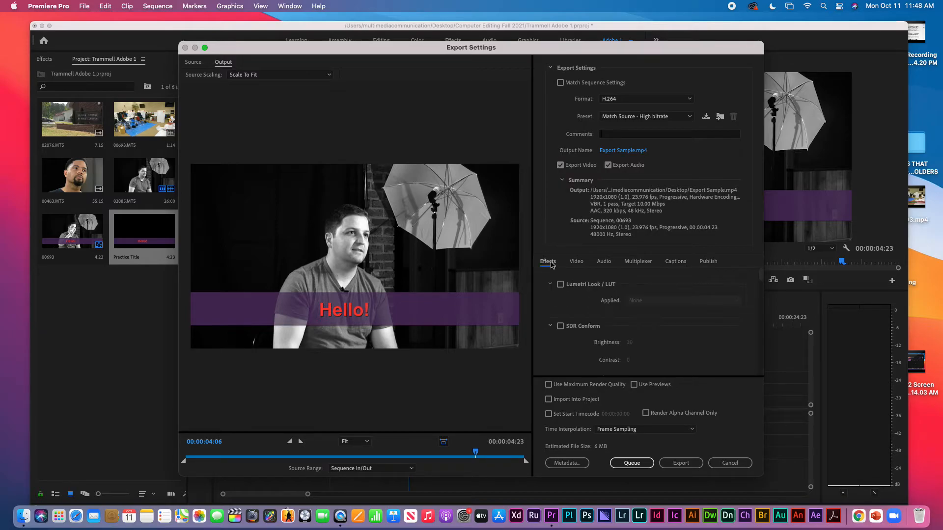
{"action": "left_click", "coordinate": [575, 265]}
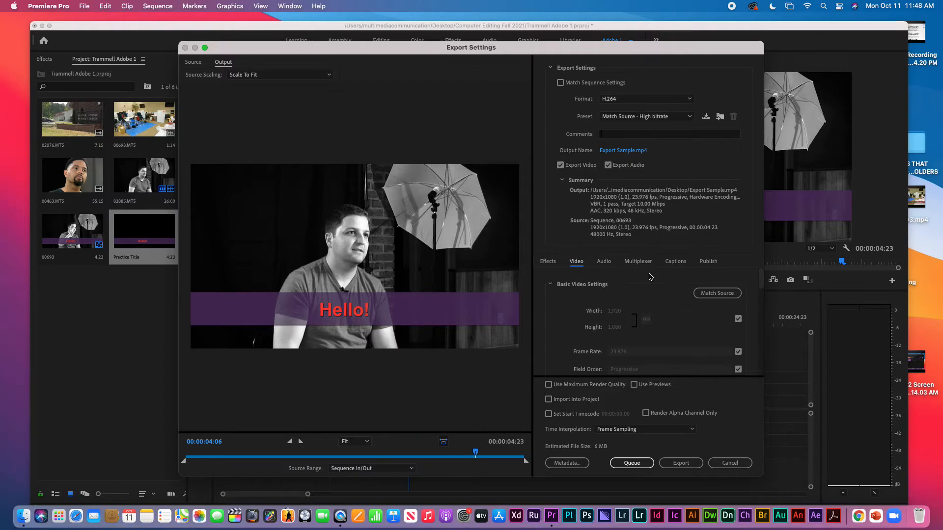
{"action": "left_click", "coordinate": [607, 264]}
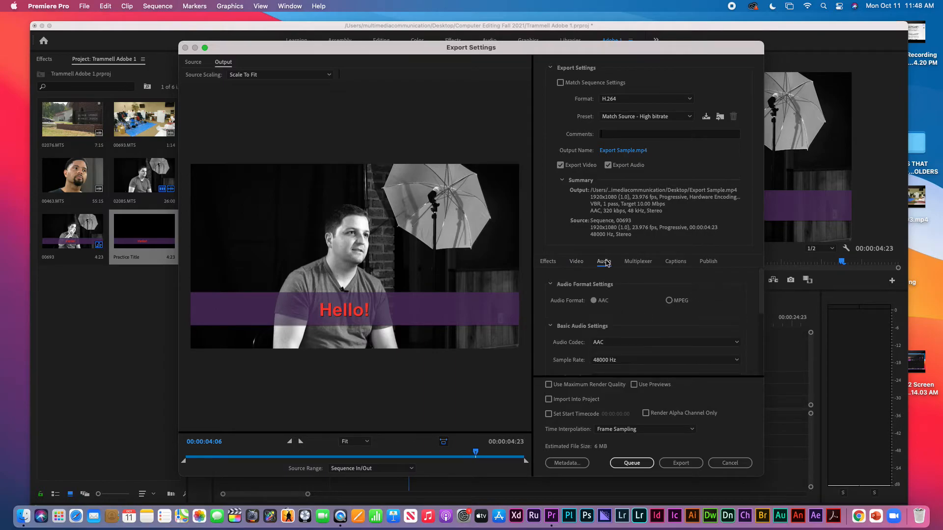
{"action": "left_click", "coordinate": [638, 263]}
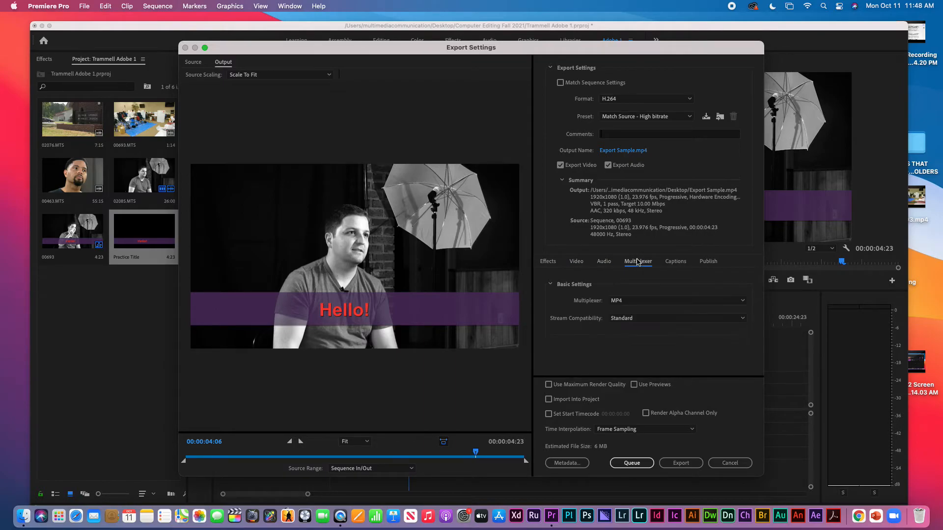
{"action": "left_click", "coordinate": [675, 264]}
{"action": "left_click", "coordinate": [708, 263]}
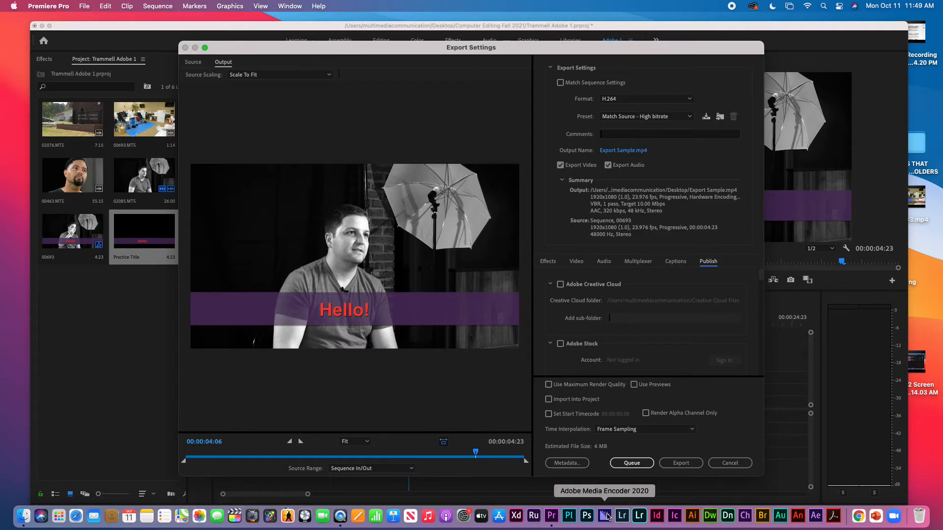
{"action": "left_click", "coordinate": [632, 464]}
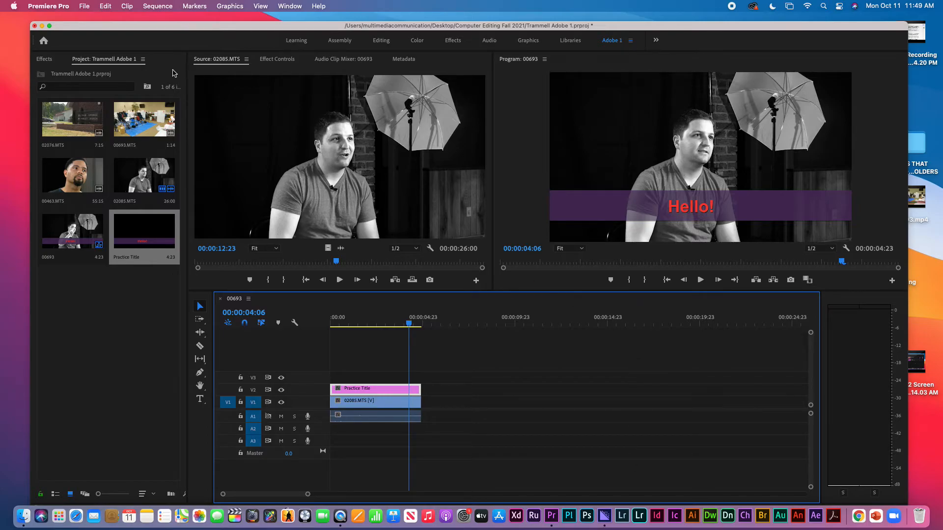
{"action": "left_click", "coordinate": [42, 27]}
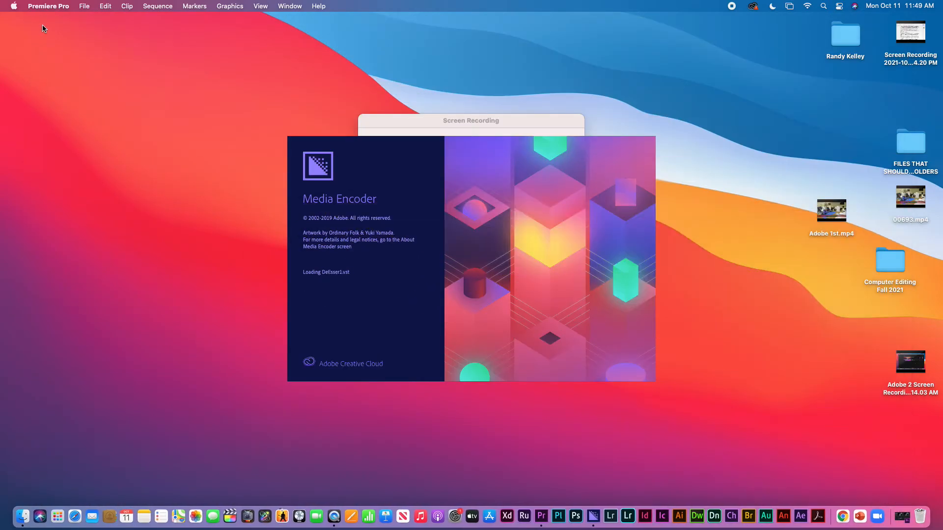
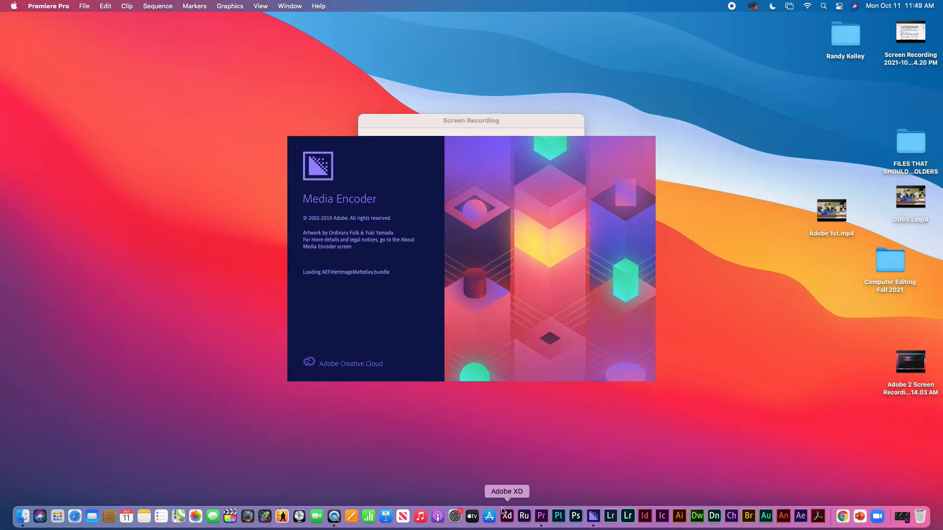
Return to Premiere and queue sequence 00693 from File > Export > Media with the H.264 settings
{"action": "left_click", "coordinate": [541, 516]}
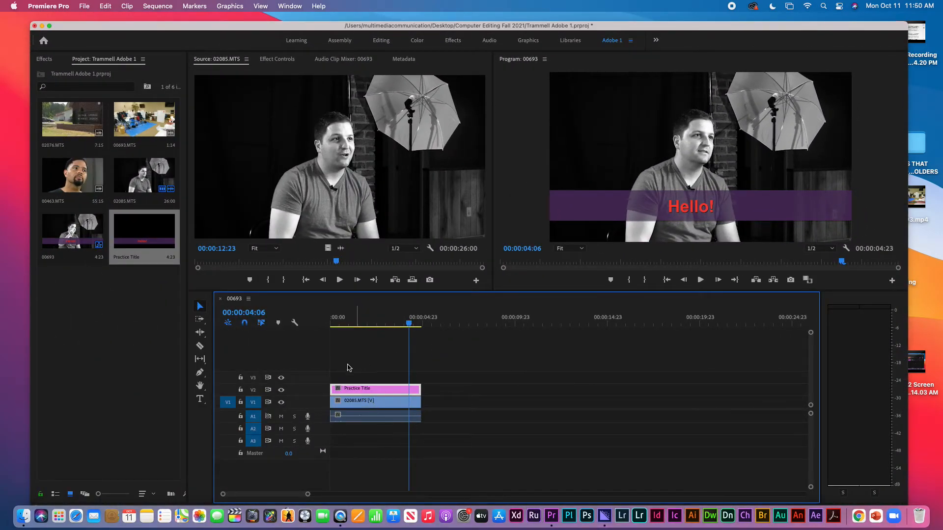
{"action": "scroll", "coordinate": [220, 184], "scroll_direction": "up", "scroll_amount": 5}
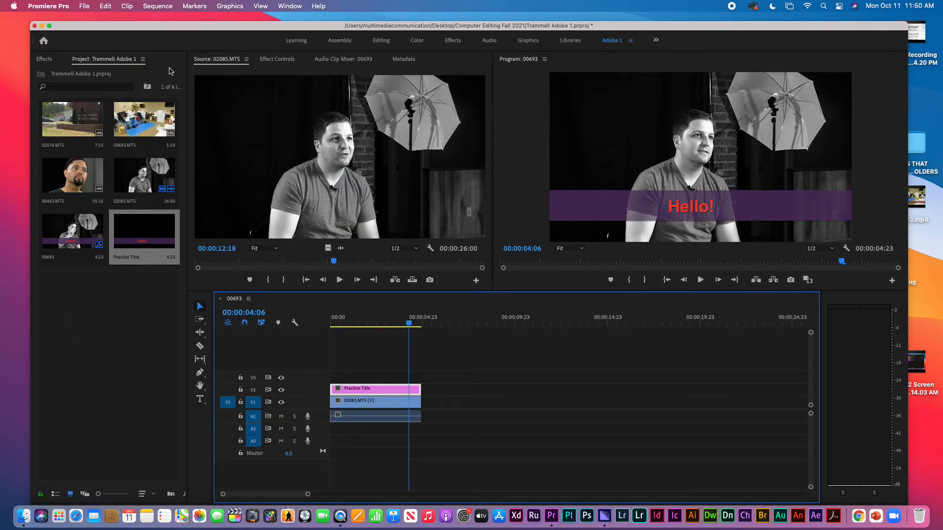
{"action": "left_click", "coordinate": [84, 6]}
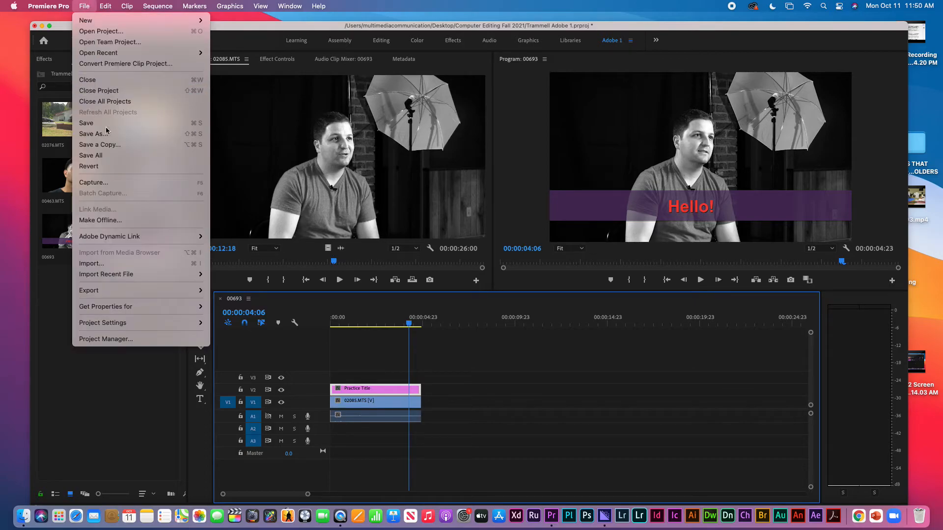
{"action": "mouse_move", "coordinate": [121, 290]}
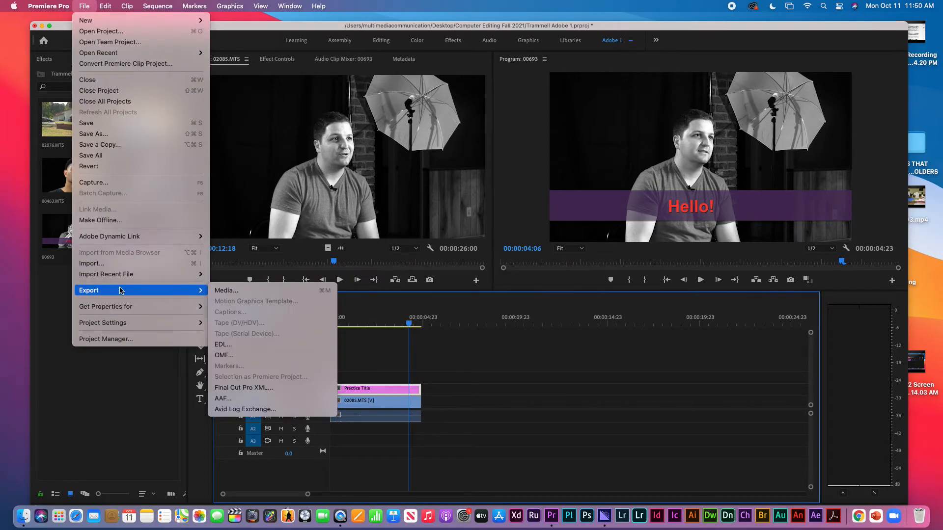
{"action": "left_click", "coordinate": [232, 292]}
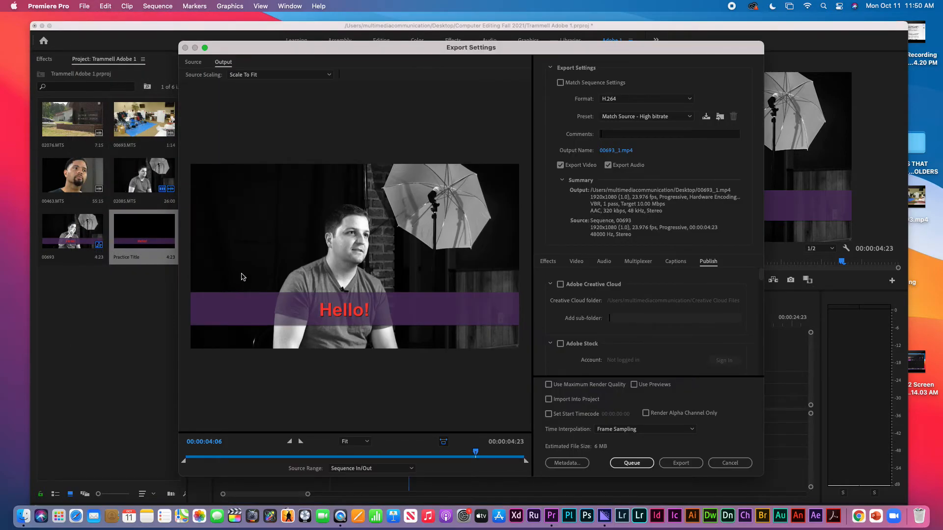
{"action": "left_click", "coordinate": [682, 466]}
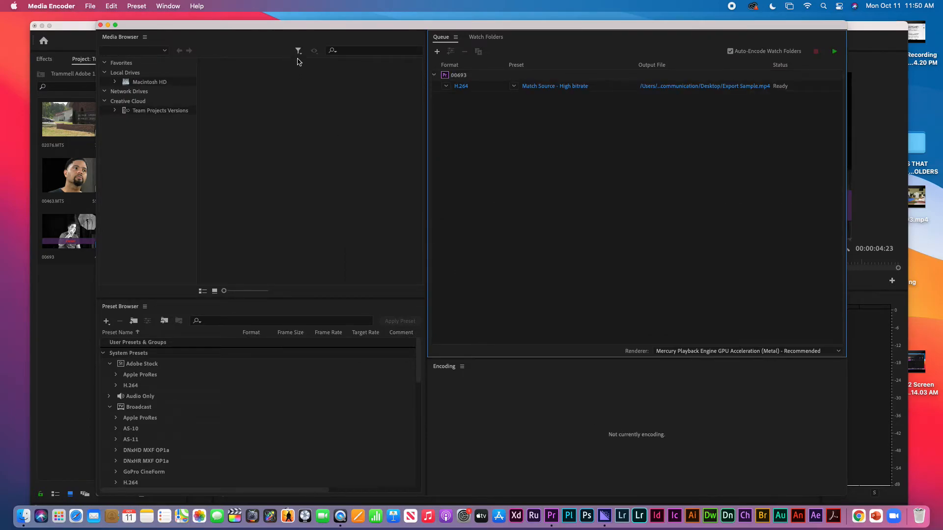
Start the Media Encoder queue to render Export Sample.mp4 to the Desktop
{"action": "mouse_move", "coordinate": [309, 27]}
{"action": "left_mouse_down"}
{"action": "mouse_move", "coordinate": [354, 37]}
{"action": "mouse_move", "coordinate": [345, 20]}
{"action": "mouse_move", "coordinate": [320, 15]}
{"action": "left_mouse_up"}
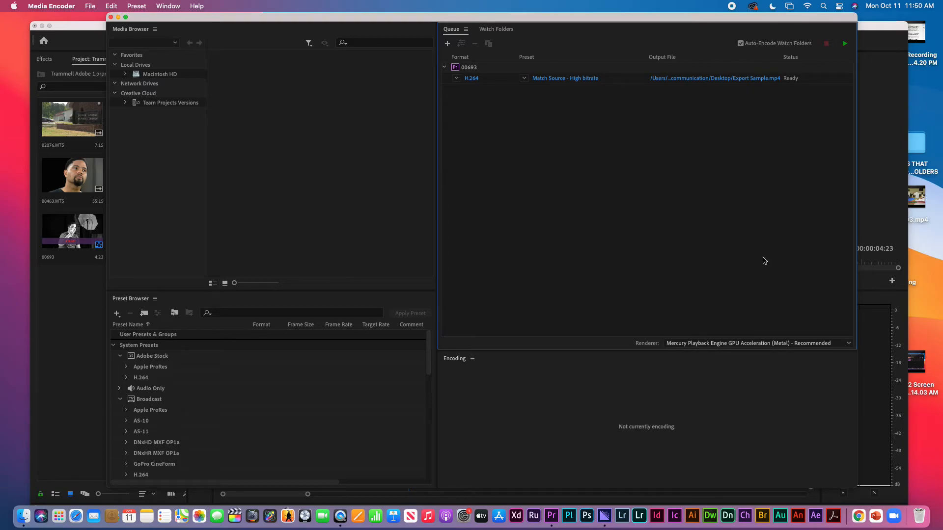
{"action": "left_click", "coordinate": [844, 45]}
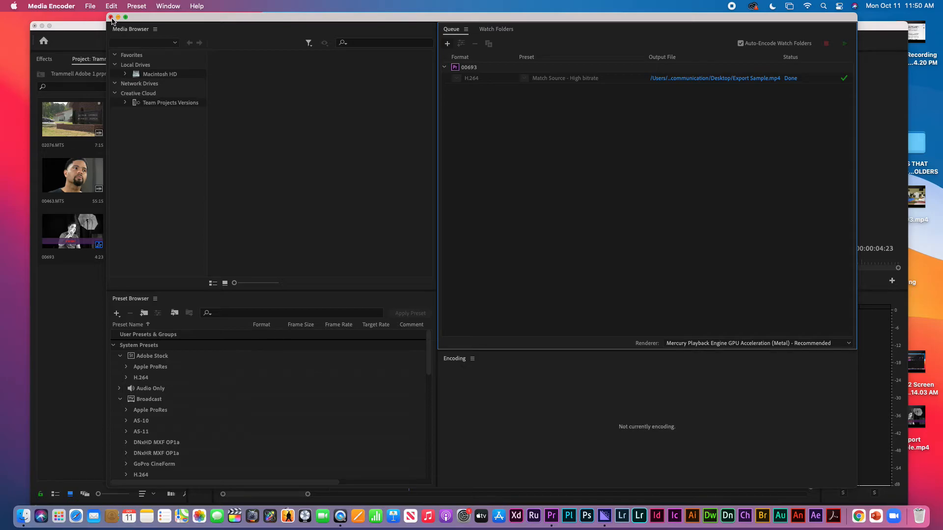
Close Media Encoder, export 00693_1.mp4 directly from Premiere, and minimise Premiere
{"action": "left_click", "coordinate": [111, 18]}
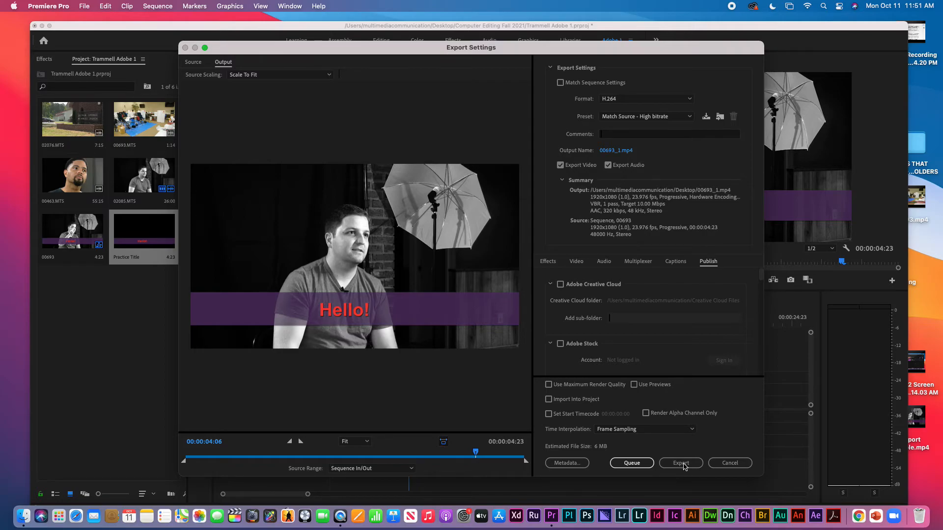
{"action": "left_click", "coordinate": [683, 465]}
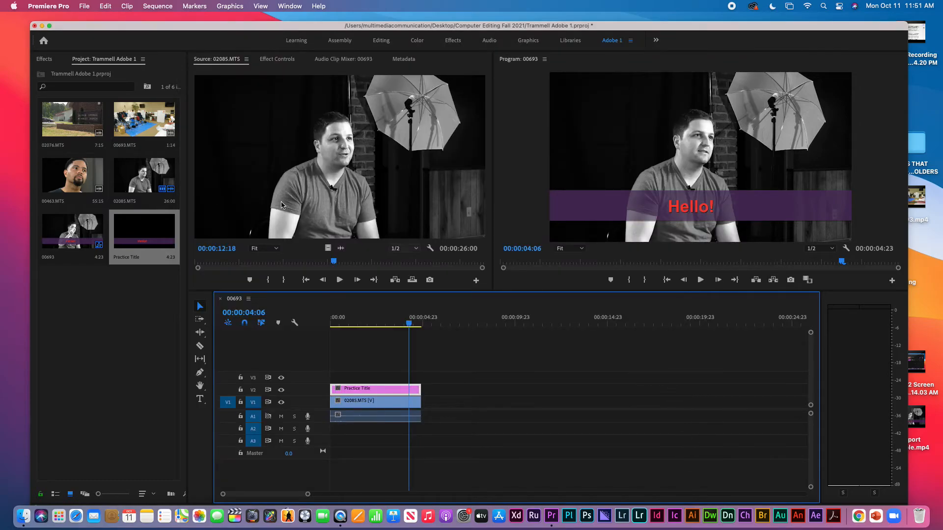
{"action": "left_click", "coordinate": [42, 27]}
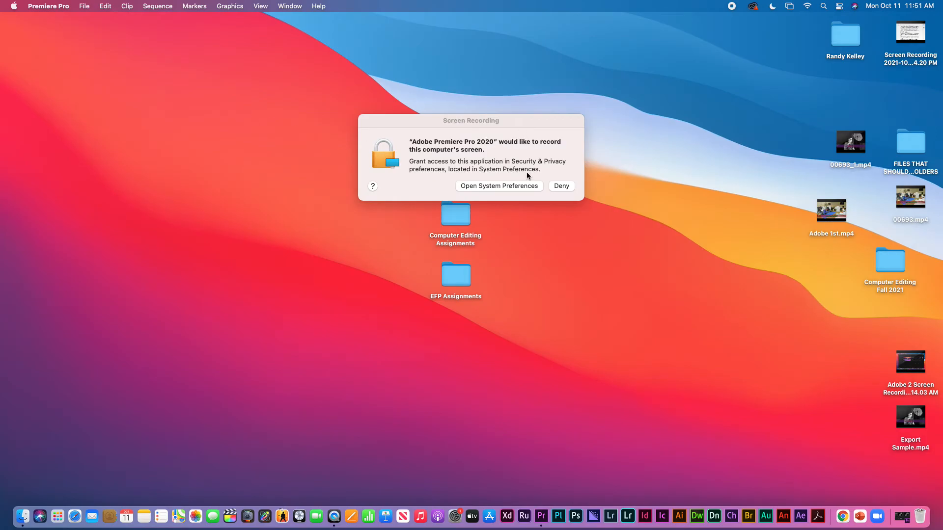
Play Export Sample.mp4 in QuickTime from 00:03 to check the bar and title, then close it
{"action": "left_click_drag", "start_coordinate": [494, 127], "coordinate": [121, 199]}
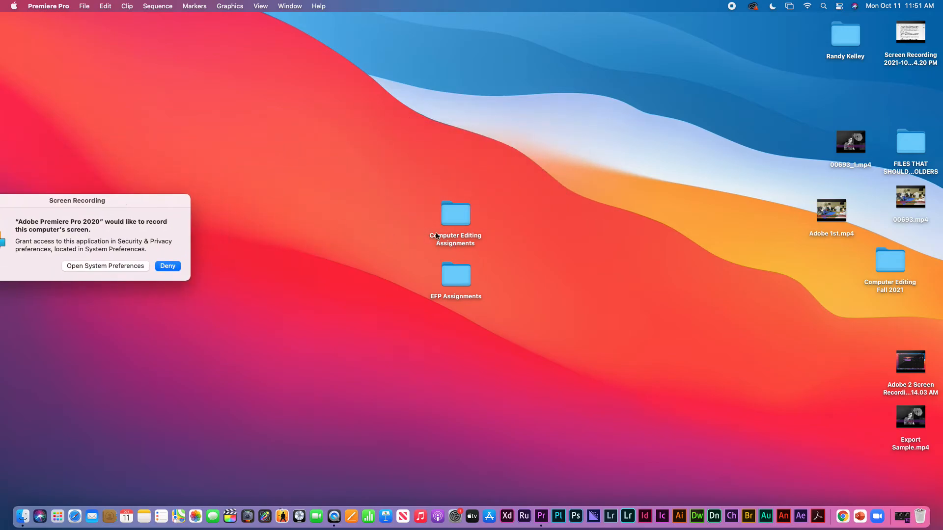
{"action": "mouse_move", "coordinate": [903, 417]}
{"action": "double_click", "coordinate": [902, 426]}
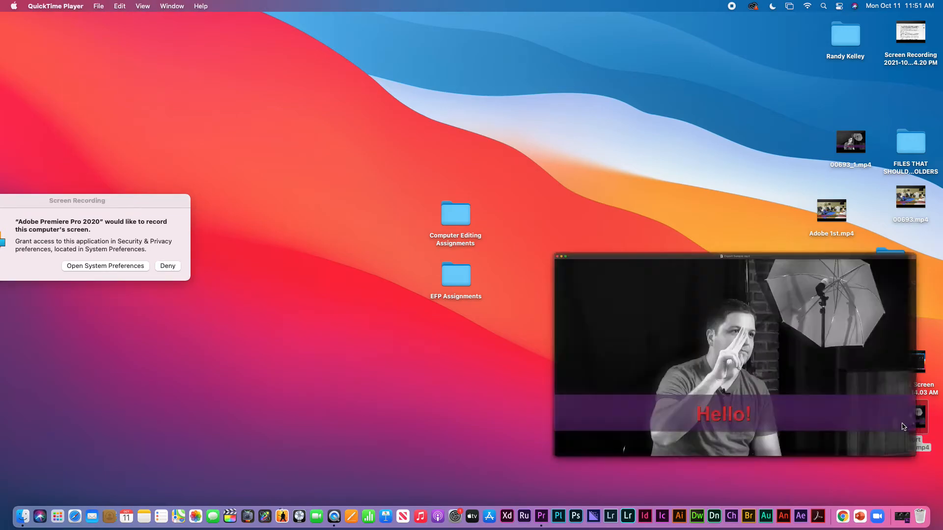
{"action": "left_click_drag", "start_coordinate": [383, 420], "coordinate": [485, 462]}
{"action": "left_click", "coordinate": [463, 406]}
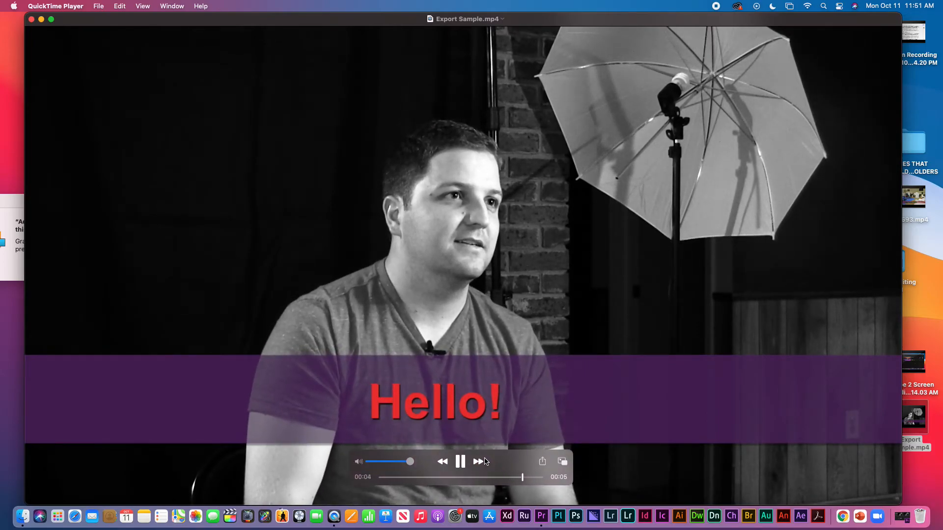
{"action": "left_click", "coordinate": [31, 19]}
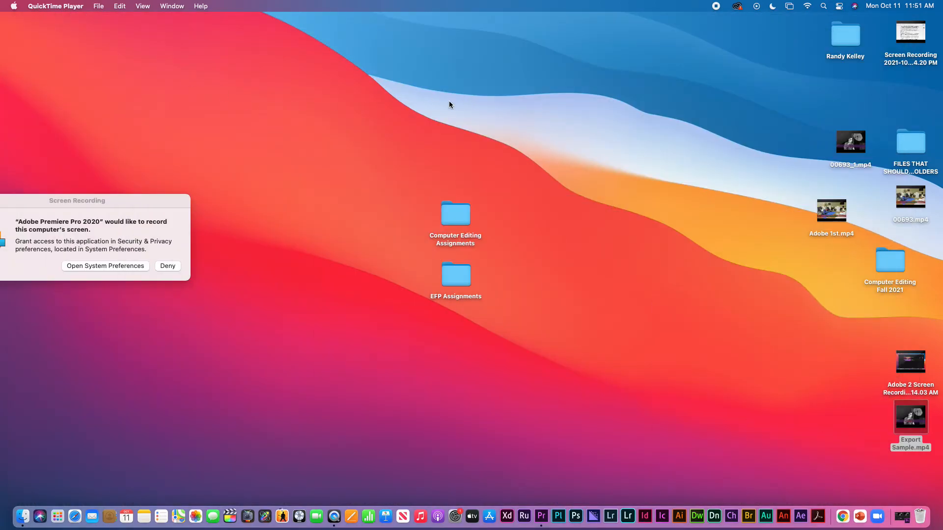
Play 00693_1.mp4 in QuickTime, close it, and return to Premiere Pro
{"action": "mouse_move", "coordinate": [846, 156]}
{"action": "double_click", "coordinate": [844, 153]}
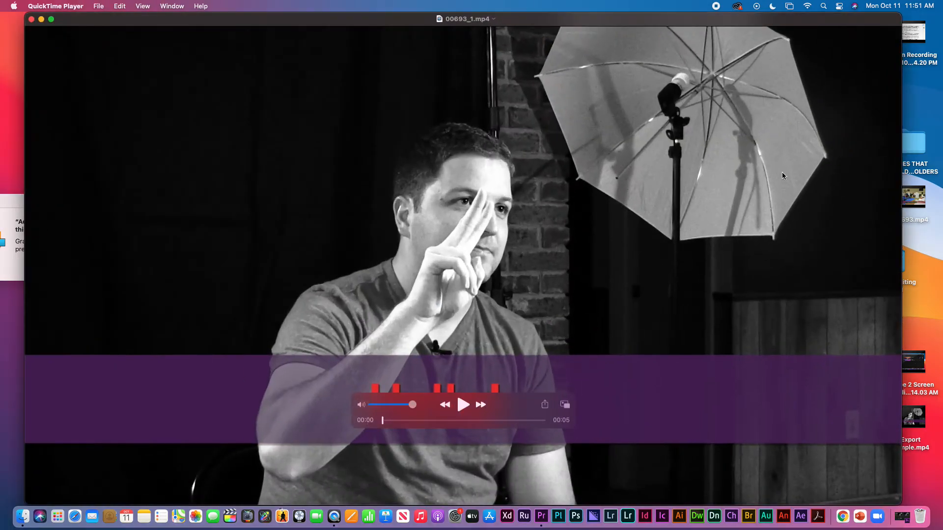
{"action": "left_click", "coordinate": [463, 406]}
{"action": "left_click", "coordinate": [31, 20]}
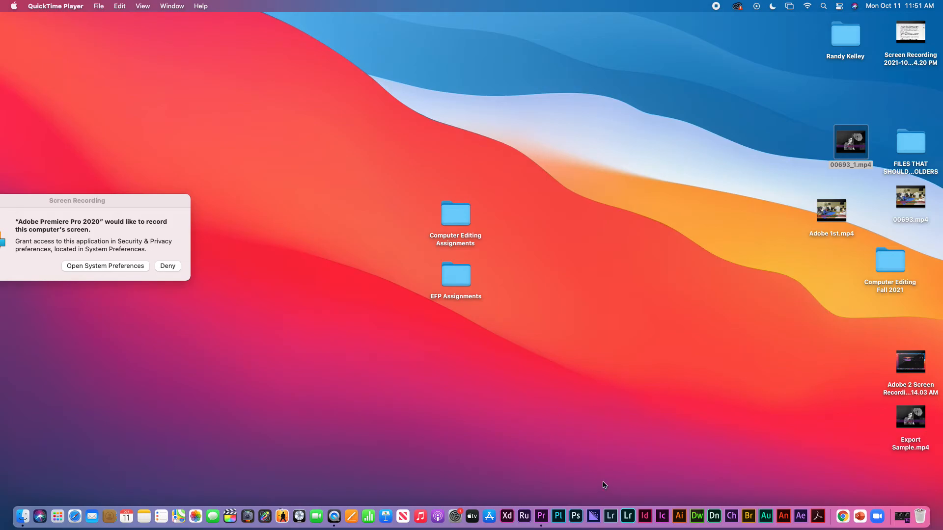
{"action": "left_click", "coordinate": [543, 517]}
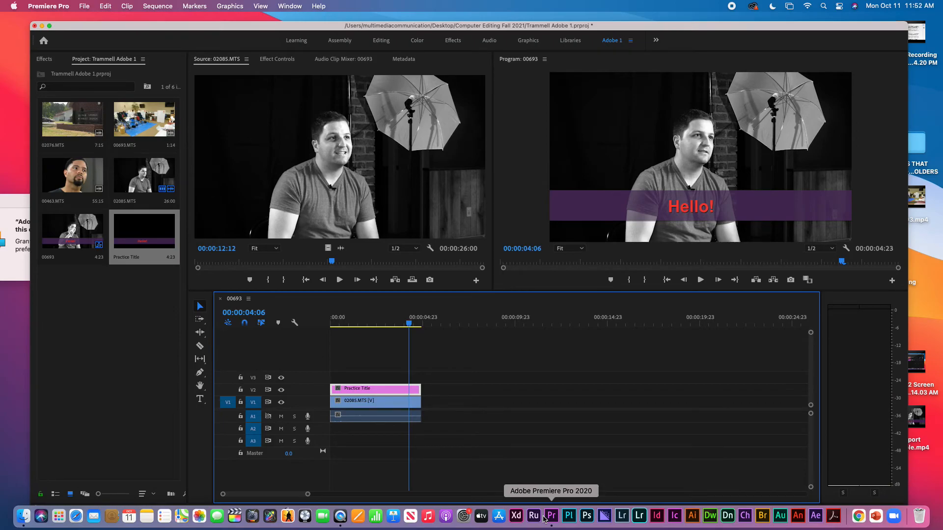
Replace the timeline clips with 00463.MTS and match the sequence to the clip's settings
{"action": "left_click_drag", "start_coordinate": [464, 379], "coordinate": [331, 422]}
{"action": "key", "text": "Delete"}
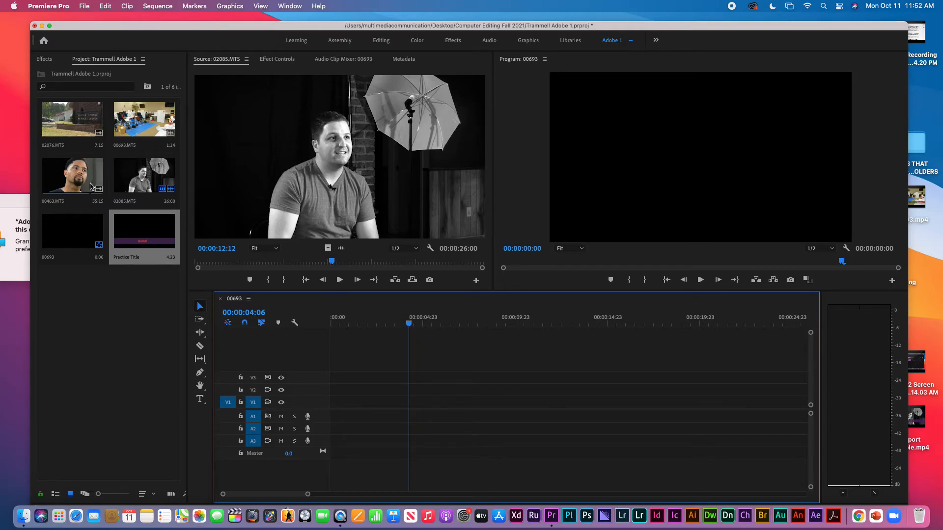
{"action": "left_click_drag", "start_coordinate": [81, 161], "coordinate": [338, 403]}
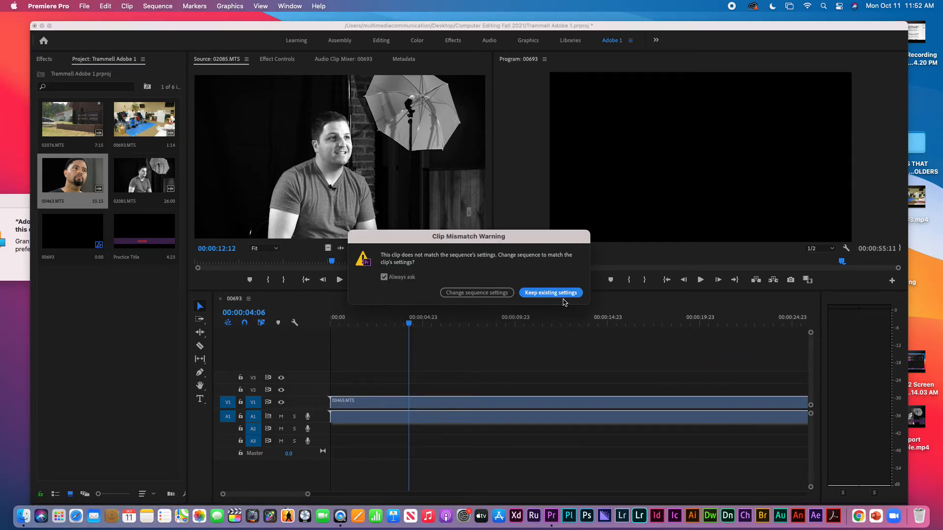
{"action": "left_click", "coordinate": [485, 294]}
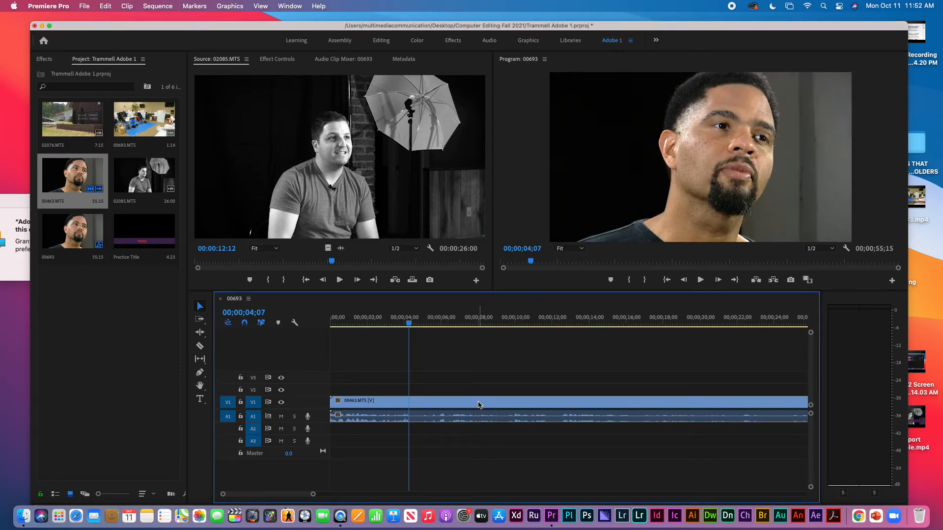
Cut the clip at 00;00;05;02 and delete everything after the cut
{"action": "left_click_drag", "start_coordinate": [478, 320], "coordinate": [428, 320]}
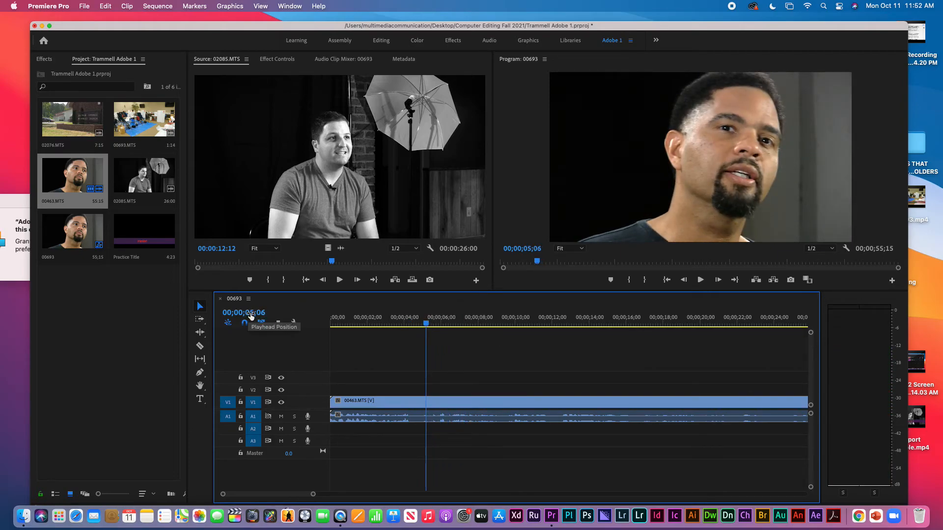
{"action": "left_click_drag", "start_coordinate": [427, 320], "coordinate": [424, 321]}
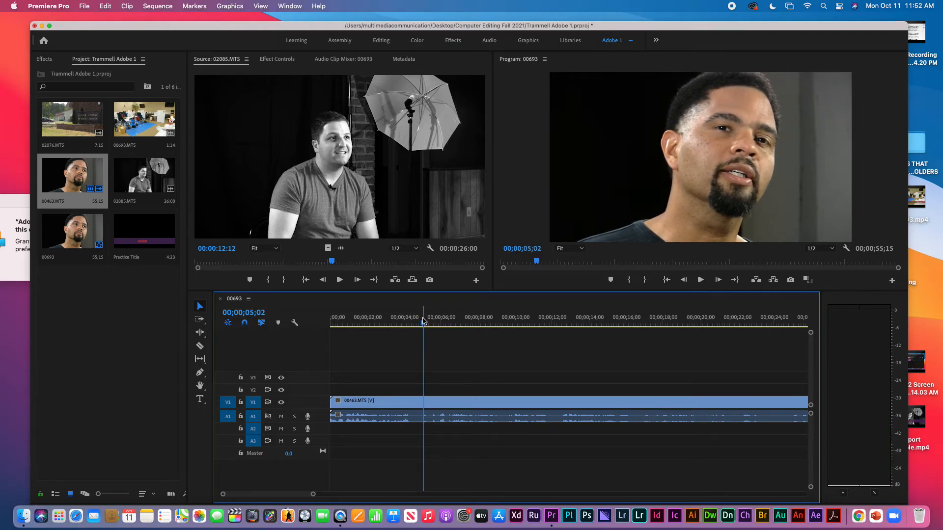
{"action": "key", "text": "super+k"}
{"action": "left_click", "coordinate": [467, 402]}
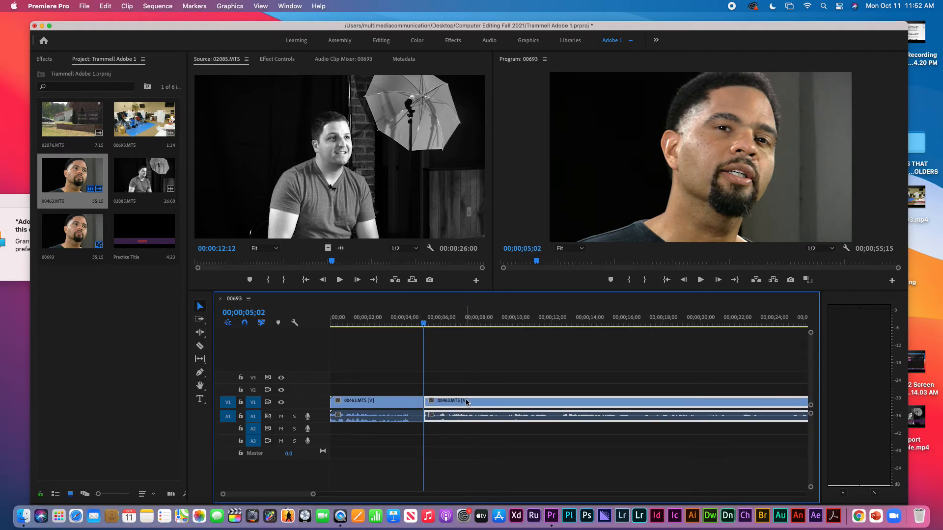
{"action": "key", "text": "Delete"}
{"action": "left_click_drag", "start_coordinate": [407, 322], "coordinate": [341, 328]}
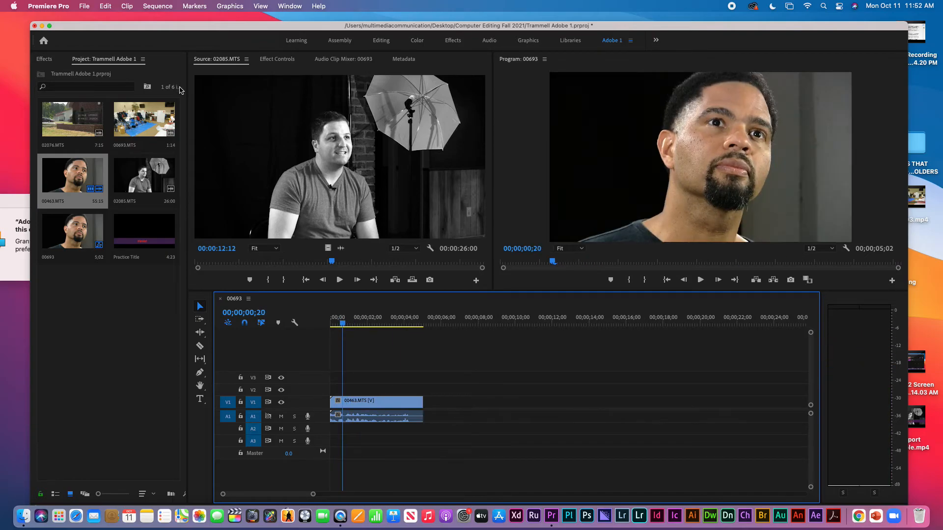
{"action": "left_click", "coordinate": [84, 7]}
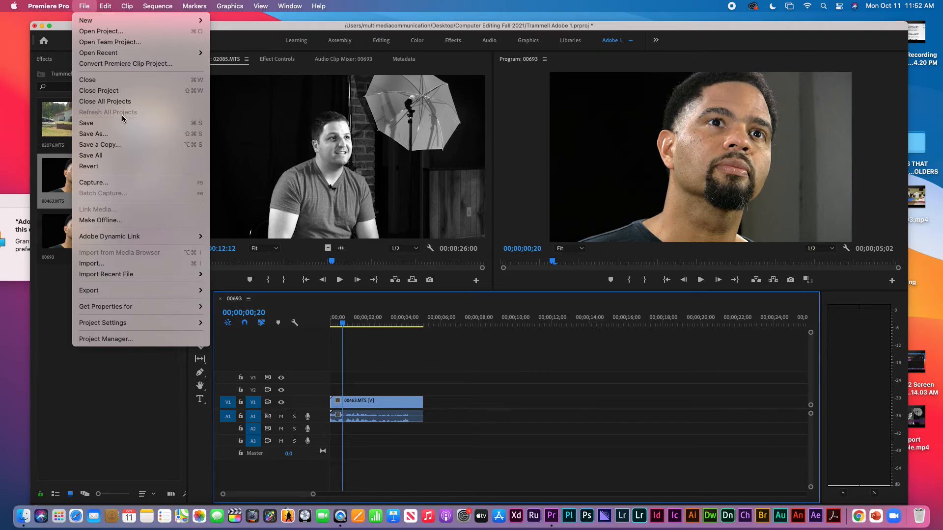
Create a new Legacy Title from File > New, enter its text-assignment name, and confirm
{"action": "mouse_move", "coordinate": [118, 9]}
{"action": "mouse_move", "coordinate": [84, 6]}
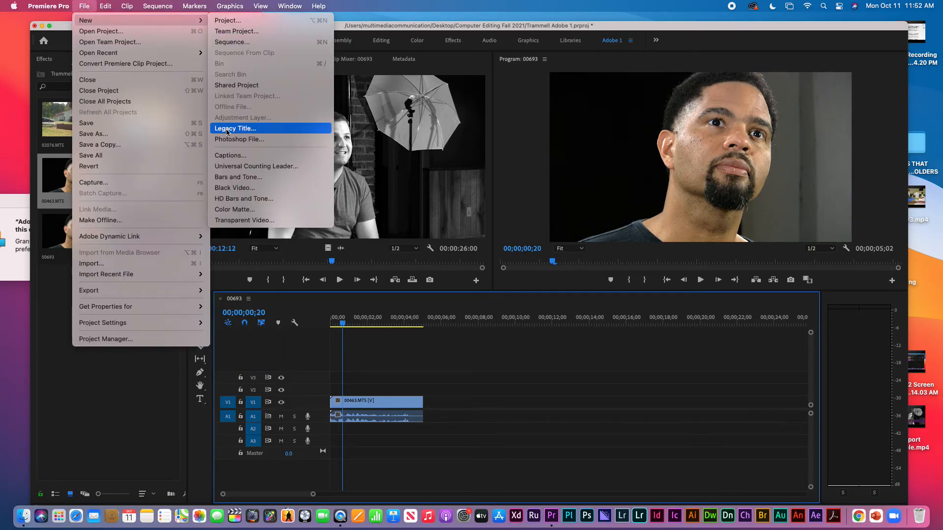
{"action": "left_click", "coordinate": [227, 130]}
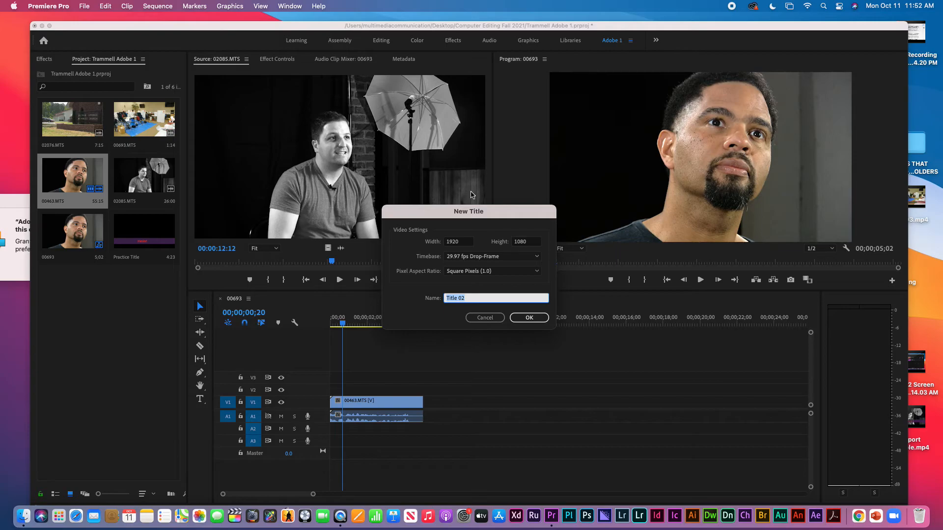
{"action": "type", "text": "Trammell Text Assignment"}
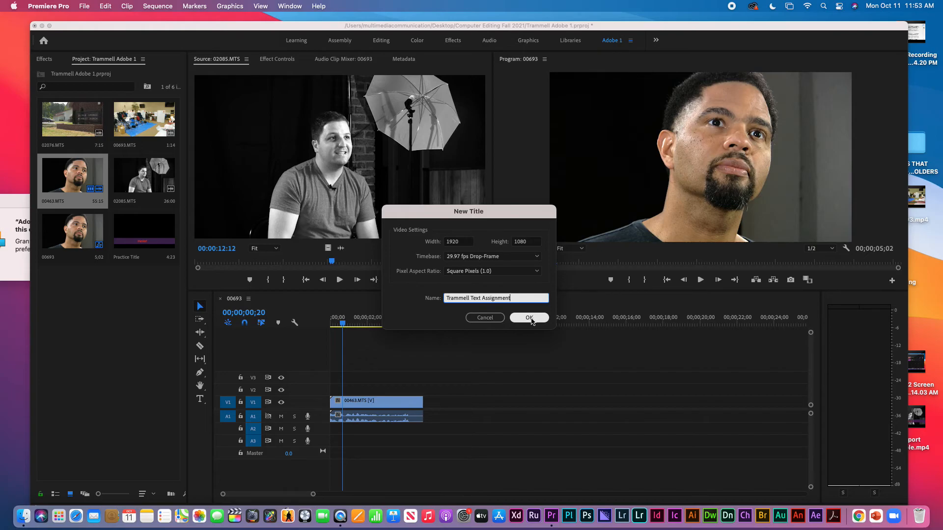
{"action": "left_click", "coordinate": [531, 318]}
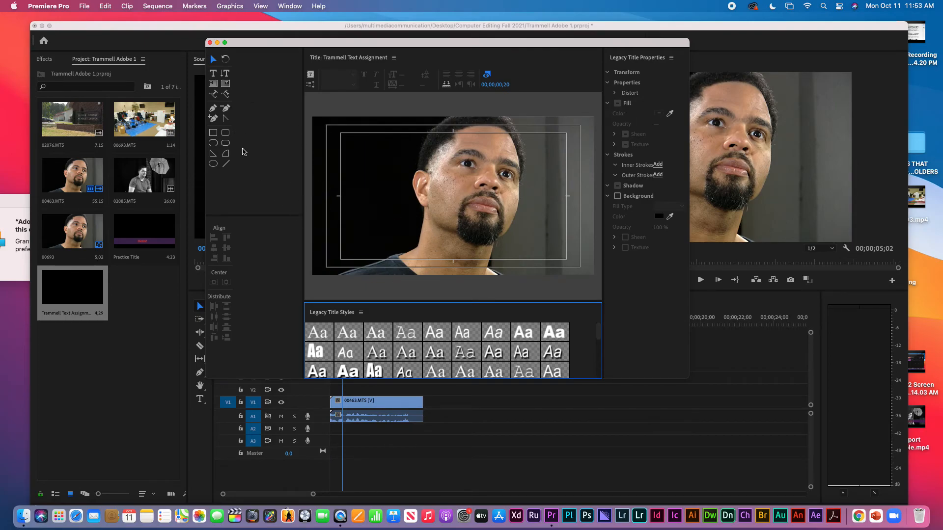
Draw a full-width lower-third rectangle, set its opacity to 65%, and stretch it taller
{"action": "left_click", "coordinate": [214, 134]}
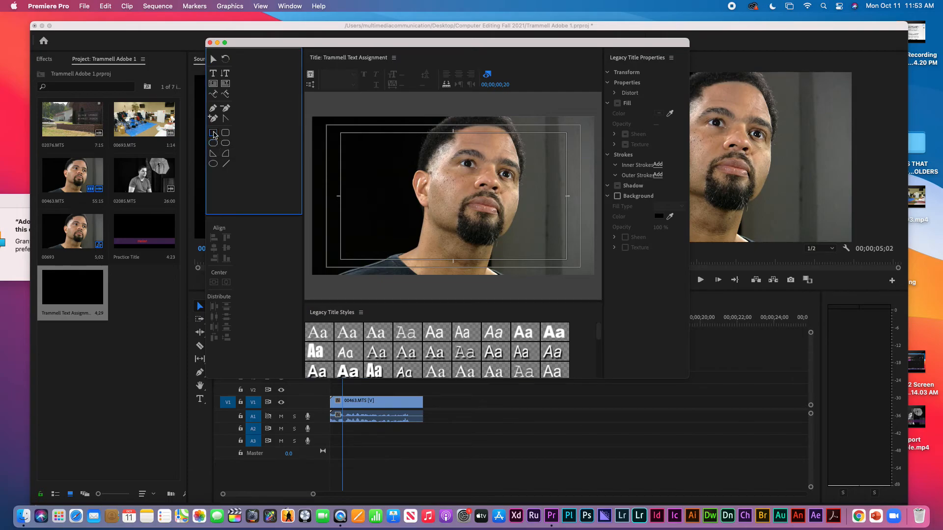
{"action": "mouse_move", "coordinate": [307, 229]}
{"action": "left_mouse_down"}
{"action": "mouse_move", "coordinate": [315, 249]}
{"action": "mouse_move", "coordinate": [600, 258]}
{"action": "left_mouse_up"}
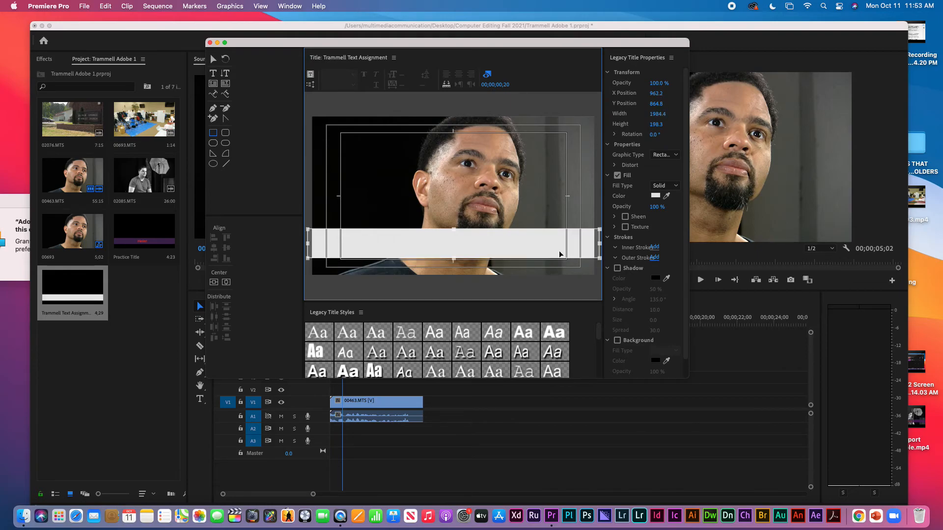
{"action": "left_click", "coordinate": [657, 83]}
{"action": "left_click_drag", "start_coordinate": [657, 84], "coordinate": [640, 84]}
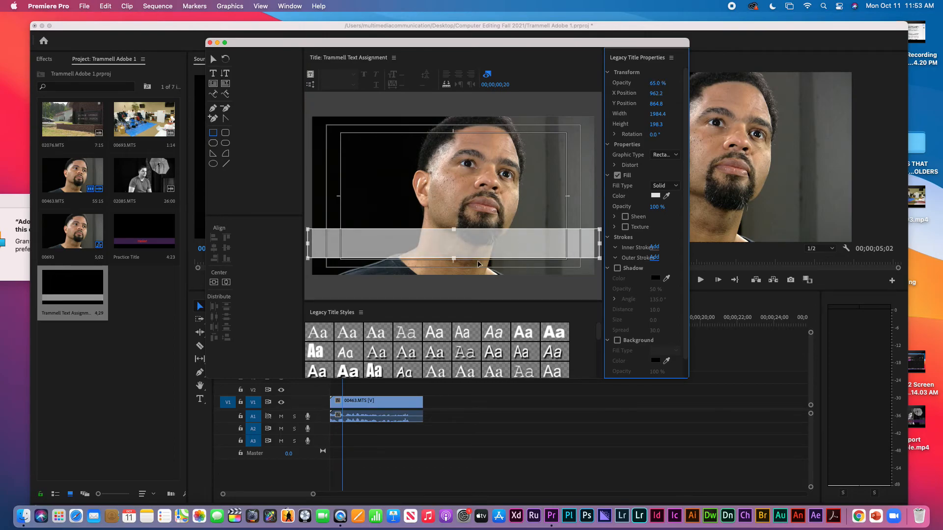
{"action": "left_click_drag", "start_coordinate": [454, 261], "coordinate": [453, 271]}
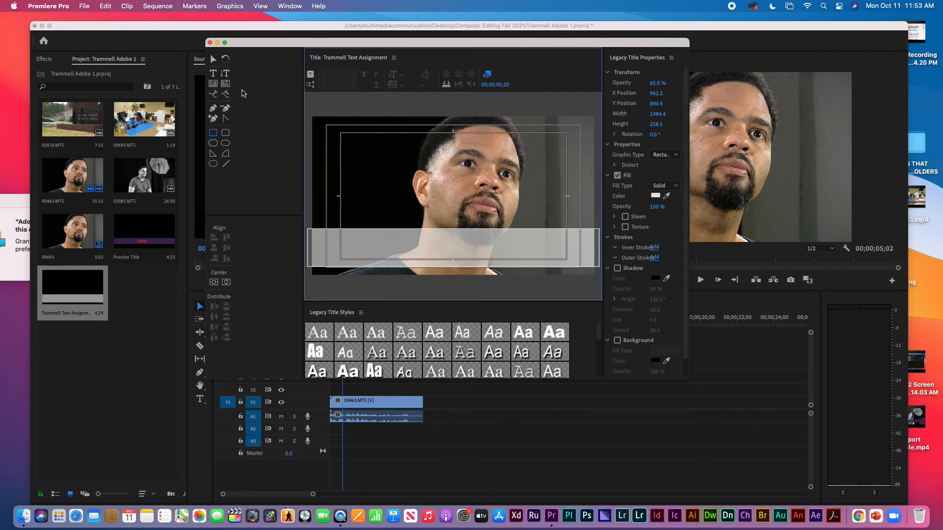
Type the interviewee's name and 'Adobe Text Assignment' on two lines, then select the text block
{"action": "left_click", "coordinate": [214, 75]}
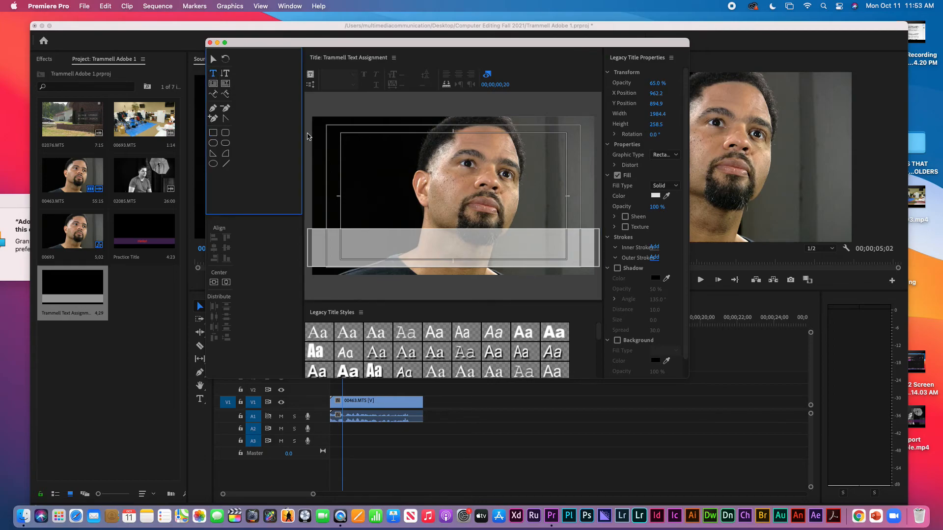
{"action": "left_click", "coordinate": [376, 158]}
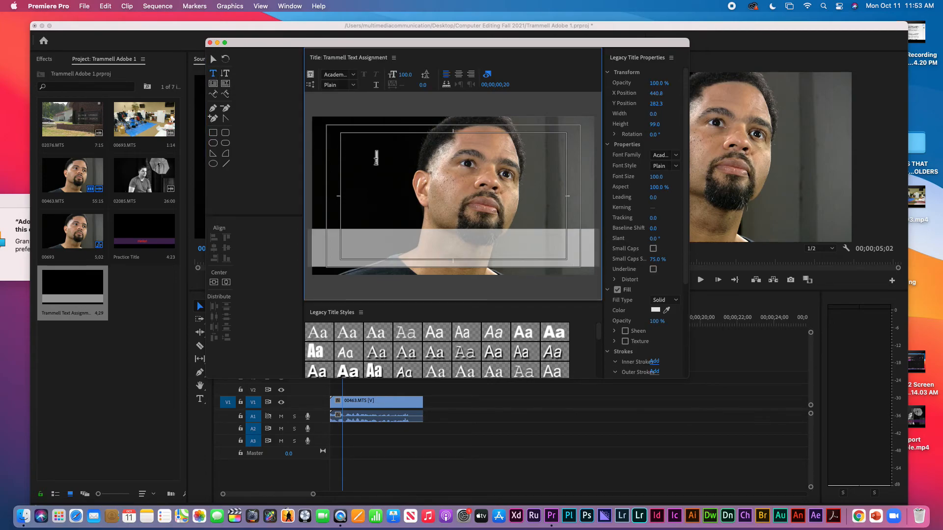
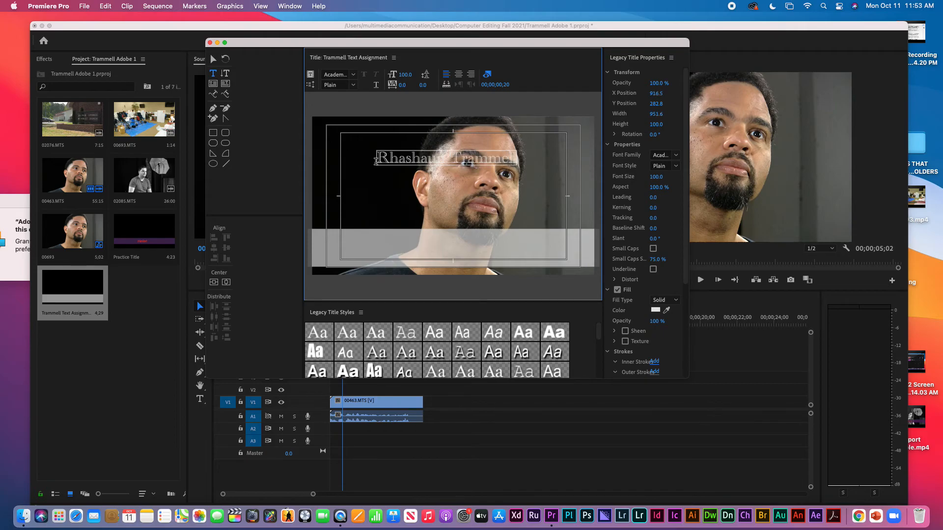
{"action": "key", "text": "Return"}
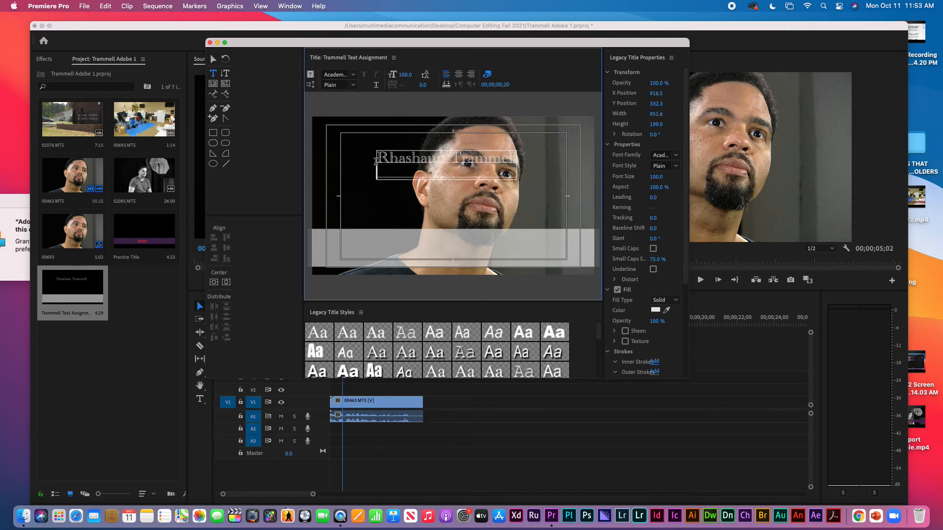
{"action": "type", "text": "Ad"}
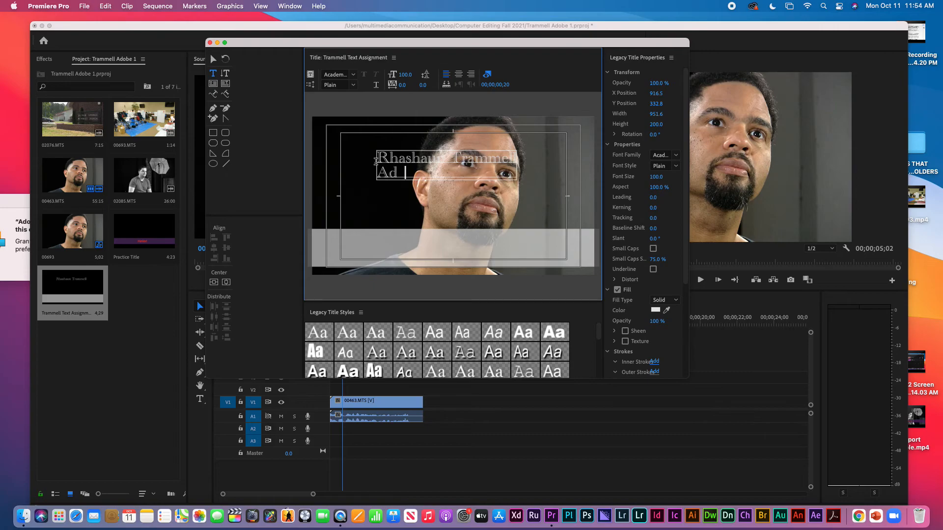
{"action": "type", "text": "obe Text Assignment"}
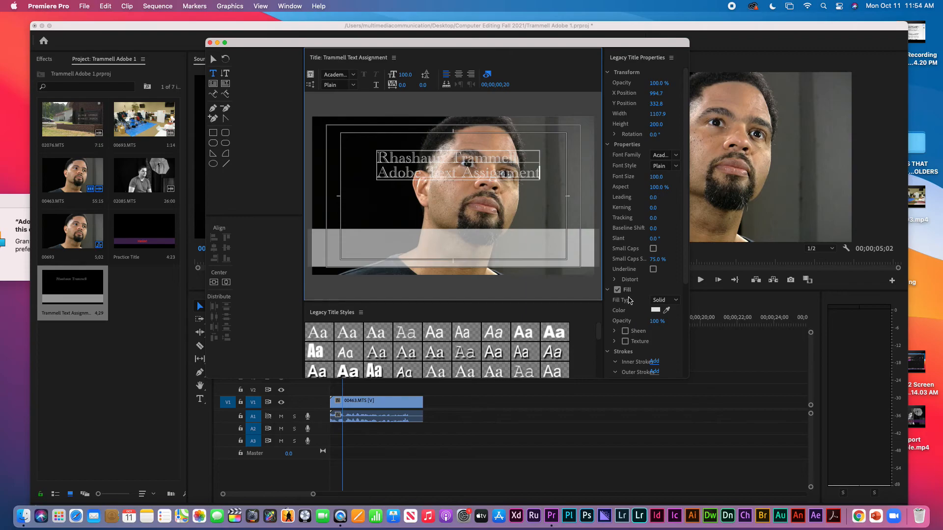
{"action": "left_click", "coordinate": [214, 60]}
{"action": "left_click_drag", "start_coordinate": [409, 159], "coordinate": [409, 159]}
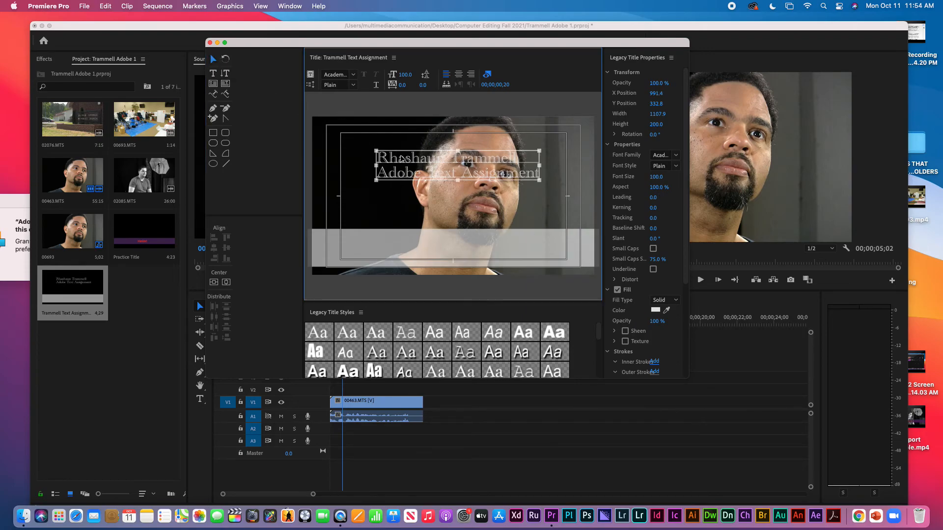
Colour the title text red, move it down onto the grey bar, and centre-align its lines
{"action": "left_click", "coordinate": [655, 309]}
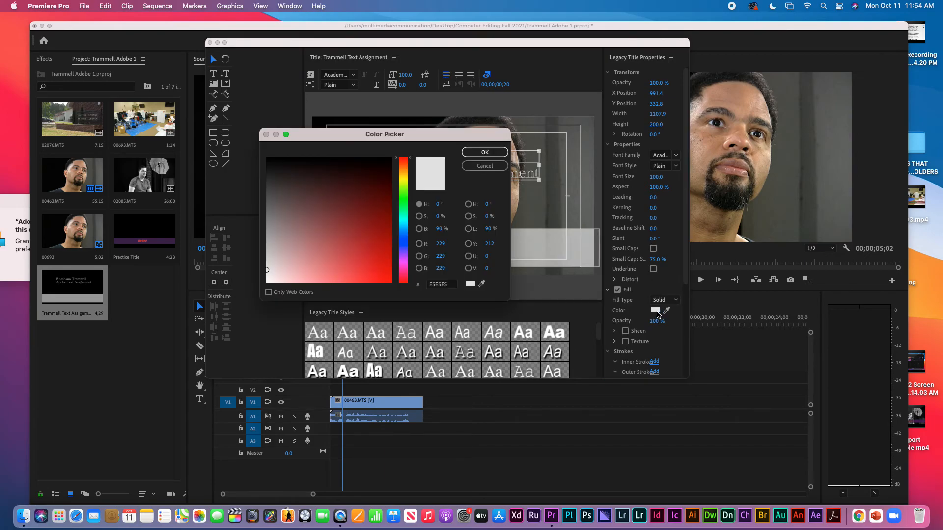
{"action": "left_click_drag", "start_coordinate": [371, 252], "coordinate": [379, 276]}
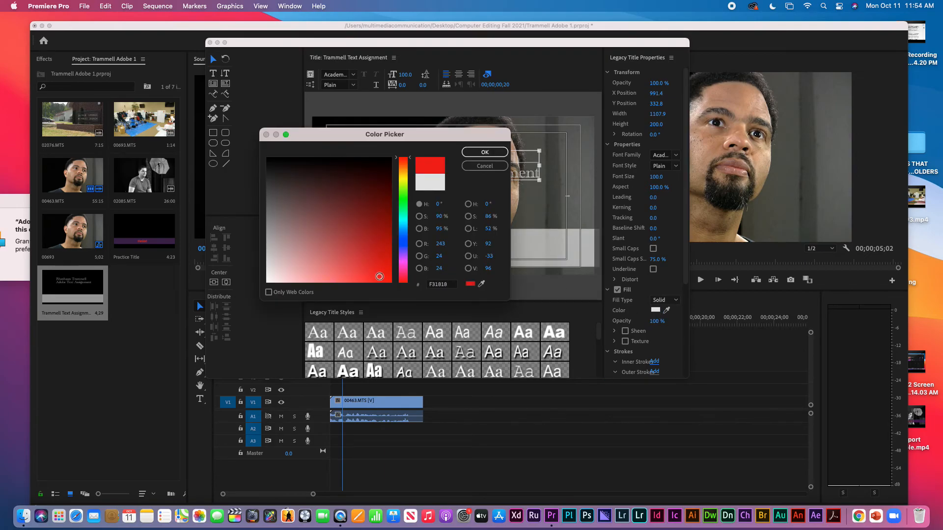
{"action": "left_click", "coordinate": [484, 153]}
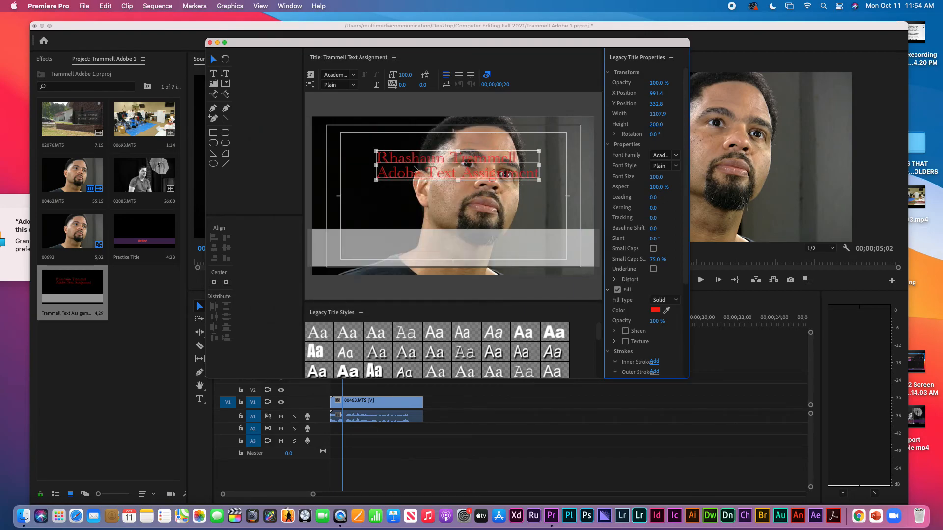
{"action": "left_click_drag", "start_coordinate": [417, 167], "coordinate": [421, 248]}
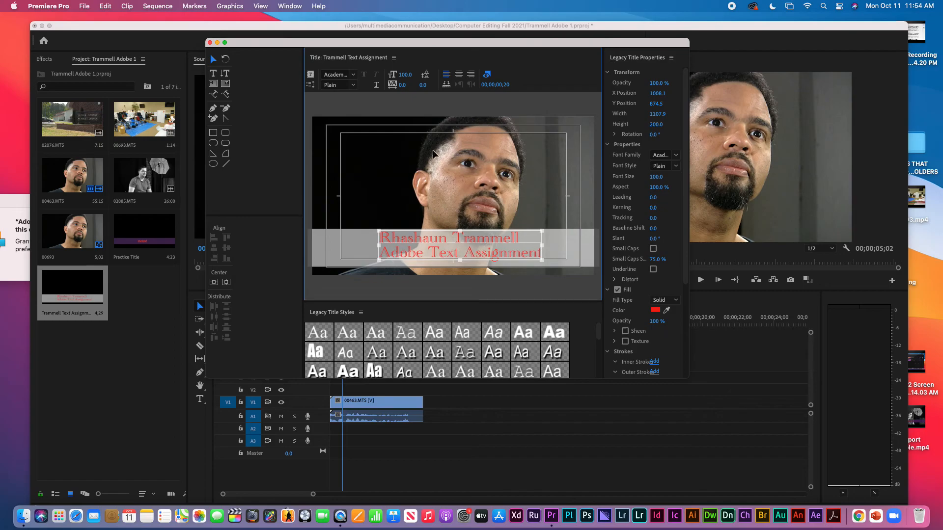
{"action": "left_click", "coordinate": [458, 74]}
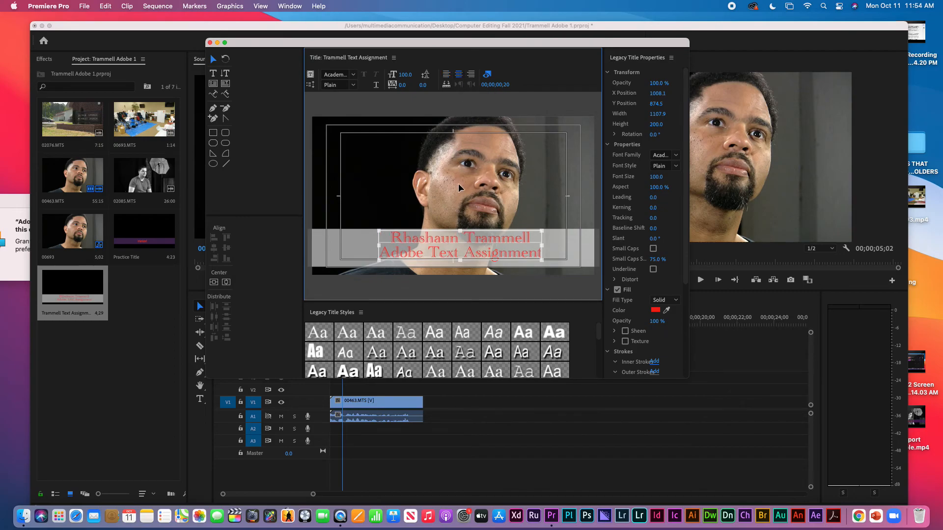
Nudge the grey bar slightly left and reselect the title text
{"action": "left_click", "coordinate": [460, 239]}
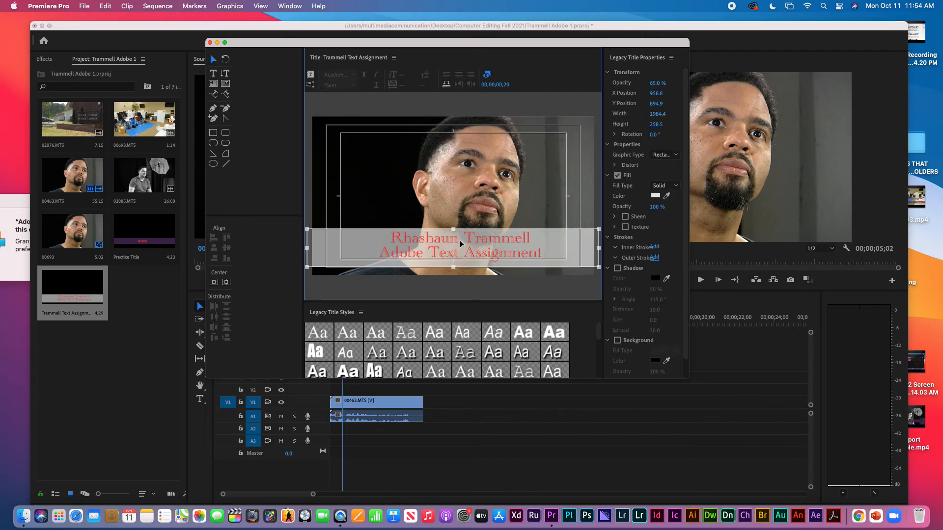
{"action": "left_click_drag", "start_coordinate": [460, 241], "coordinate": [447, 240]}
{"action": "left_click", "coordinate": [453, 241]}
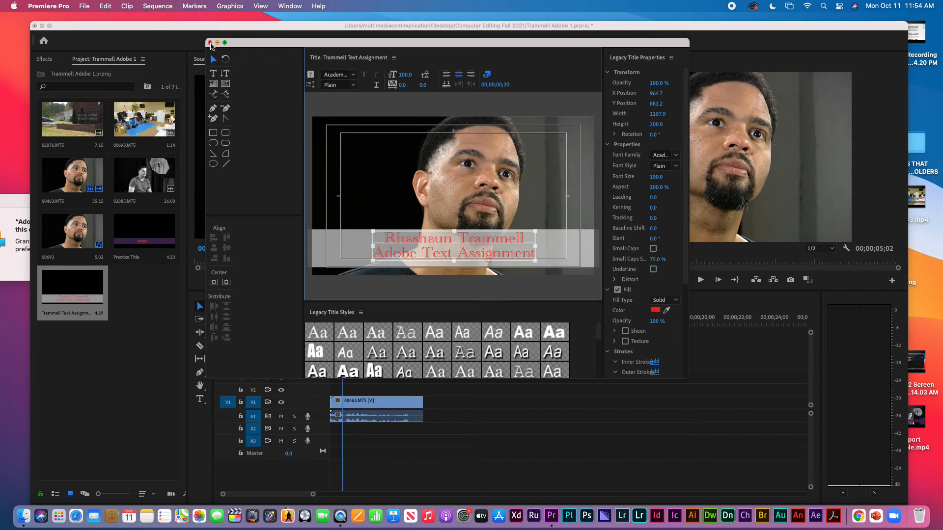
Close the titler and place the title on V2 above 00463.MTS, trimmed to end at 05;02
{"action": "left_click", "coordinate": [210, 43]}
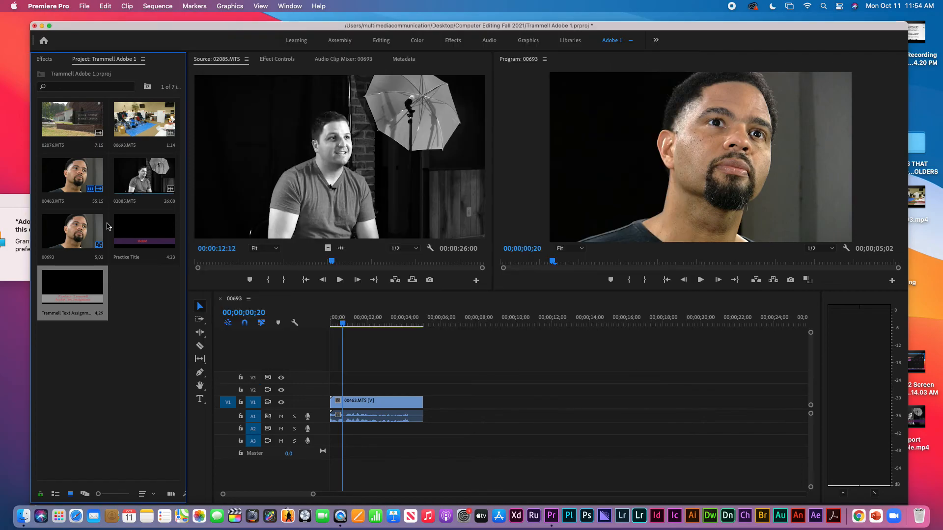
{"action": "left_click", "coordinate": [382, 320]}
{"action": "left_click_drag", "start_coordinate": [105, 312], "coordinate": [290, 388]}
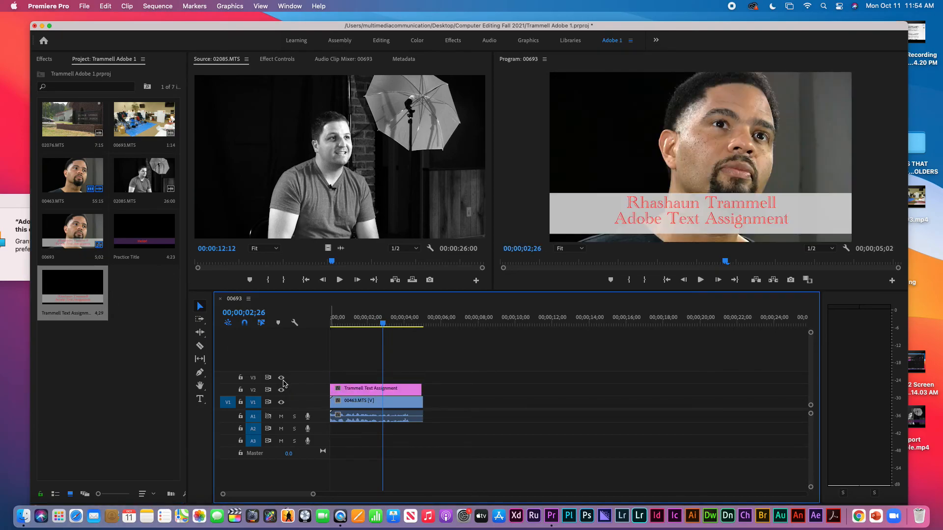
{"action": "left_click_drag", "start_coordinate": [421, 389], "coordinate": [422, 388]}
Export the sequence via Export Media as H.264 to 00693_2.mp4
{"action": "left_click", "coordinate": [84, 7]}
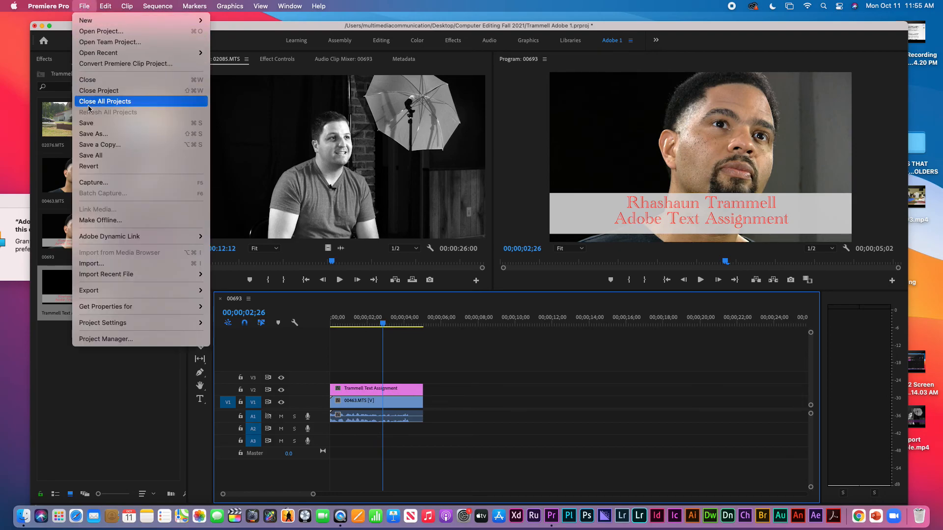
{"action": "mouse_move", "coordinate": [124, 290]}
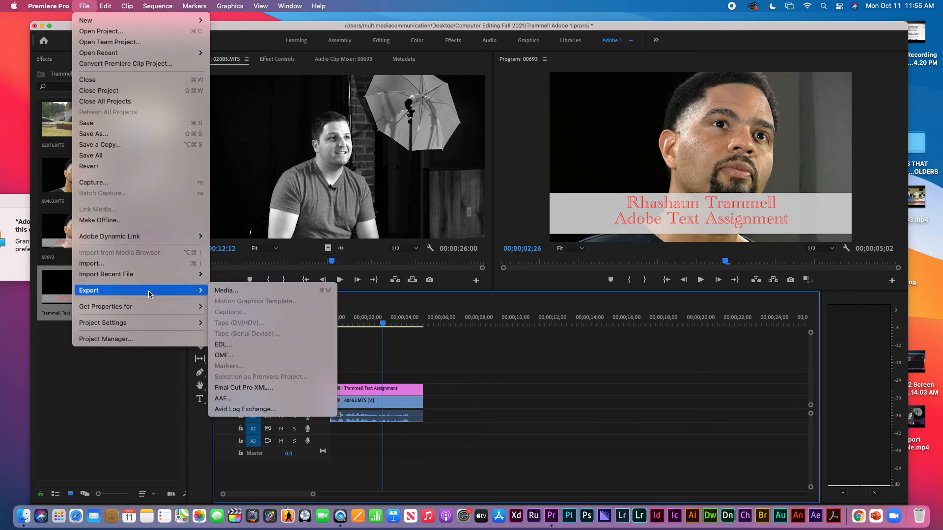
{"action": "left_click", "coordinate": [226, 290]}
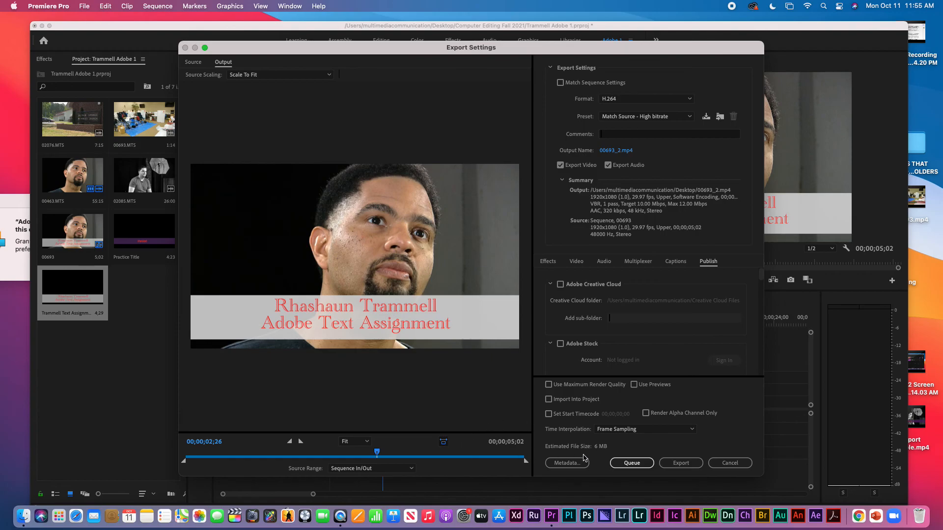
{"action": "left_click", "coordinate": [682, 465]}
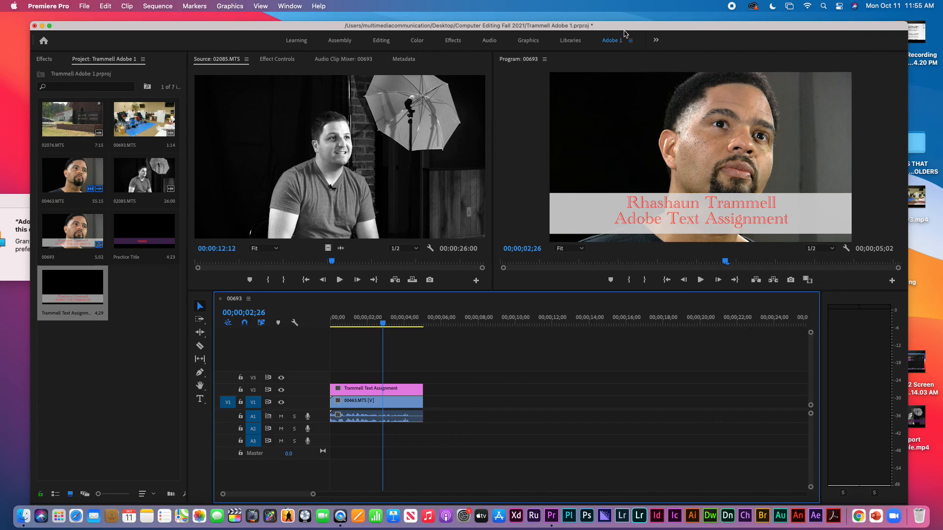
Open 00693_2.mp4 from the desktop in QuickTime, play it to check the red title, then close it
{"action": "left_click_drag", "start_coordinate": [625, 30], "coordinate": [441, 38]}
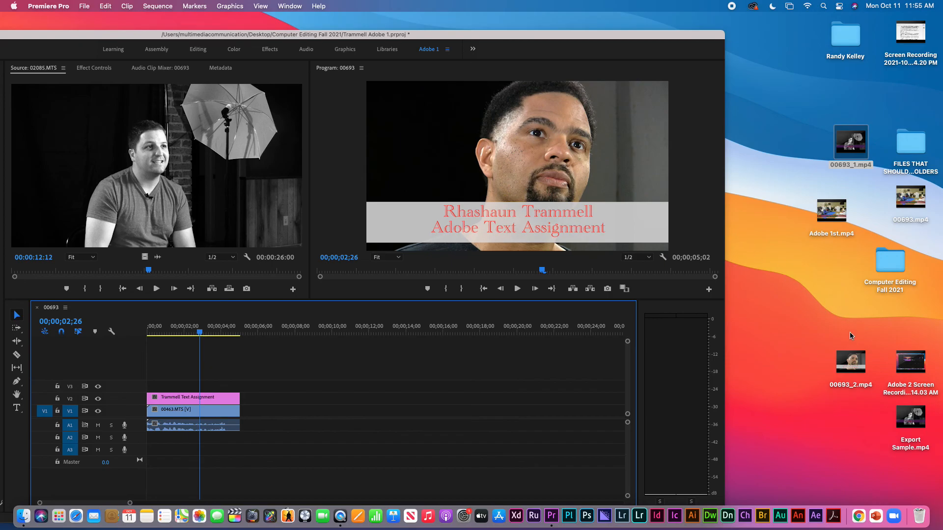
{"action": "left_click", "coordinate": [848, 362]}
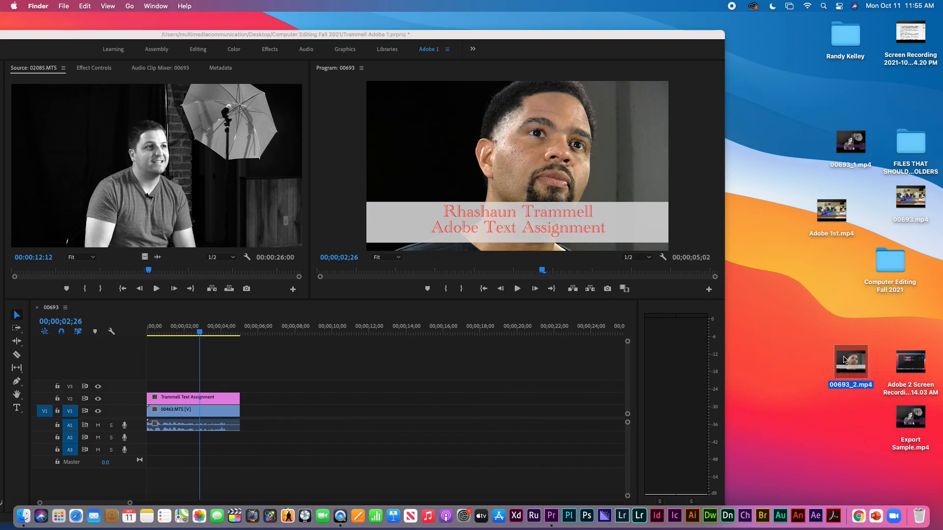
{"action": "double_click", "coordinate": [842, 358]}
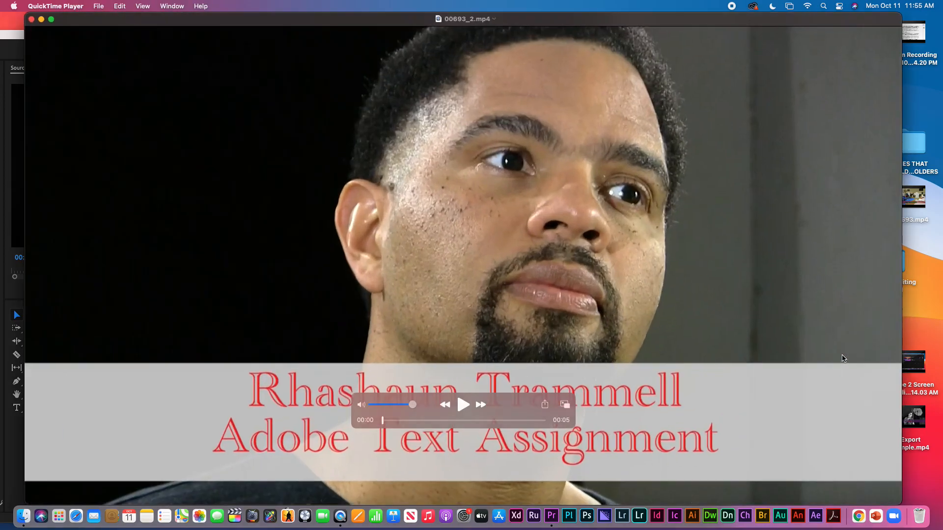
{"action": "left_click", "coordinate": [464, 406]}
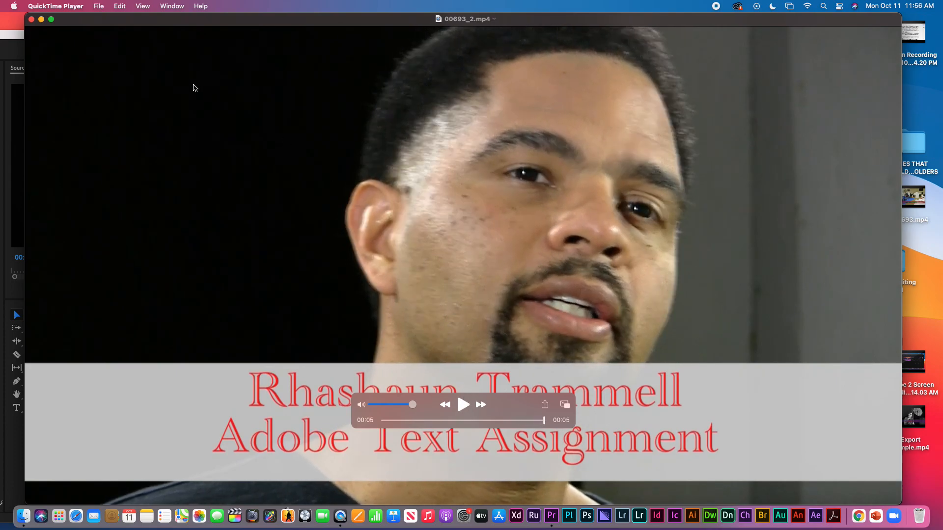
{"action": "left_click", "coordinate": [32, 19]}
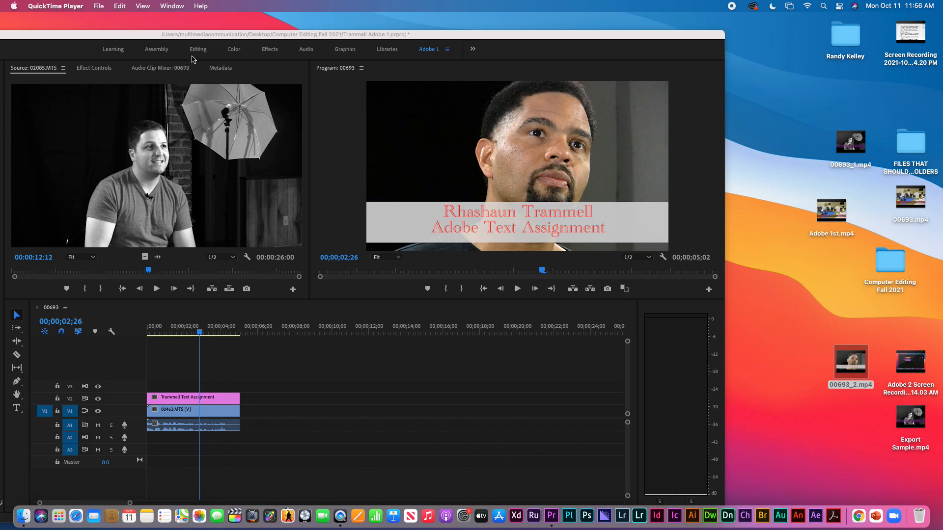
Close Premiere Pro, saving changes to Trammell Adobe 1.prproj
{"action": "left_click_drag", "start_coordinate": [165, 35], "coordinate": [351, 56]}
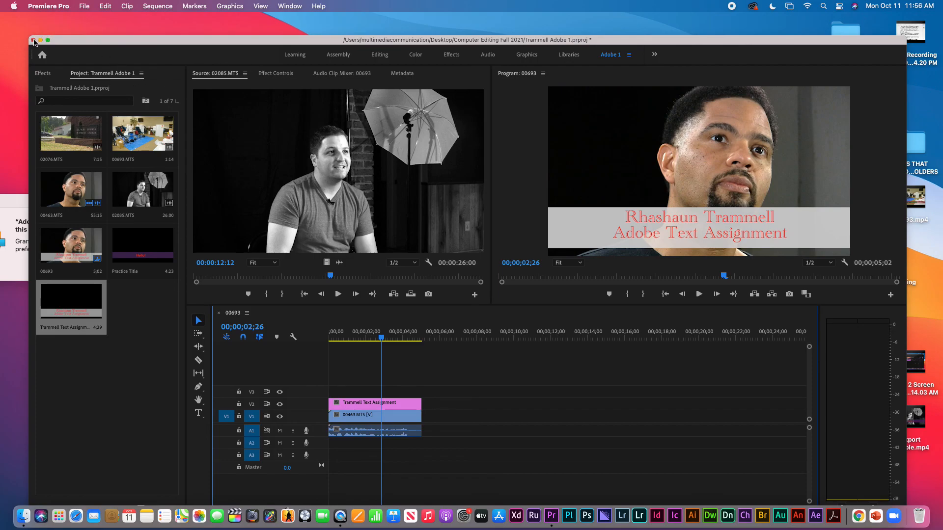
{"action": "left_click", "coordinate": [34, 41]}
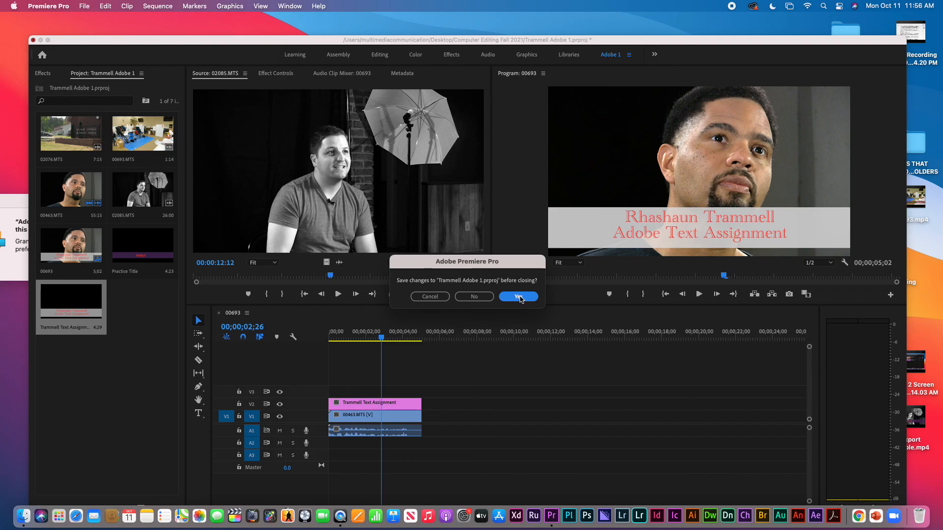
{"action": "left_click", "coordinate": [519, 297]}
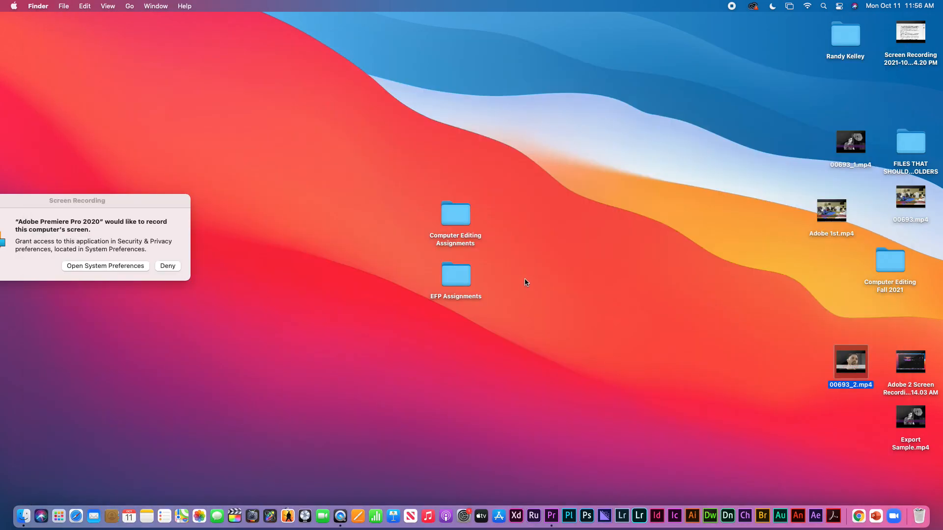